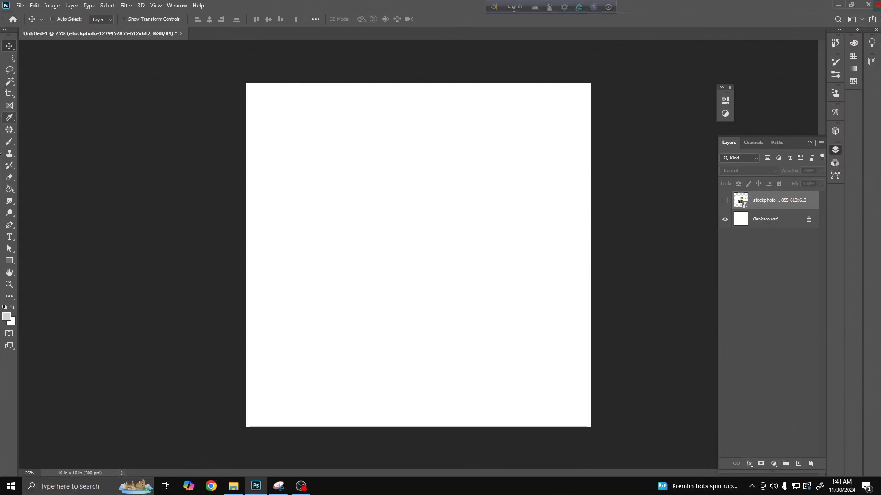
Create a new empty layer above the hidden cherry photo and make a test dab with the Brush tool, undoing it
click(9, 141)
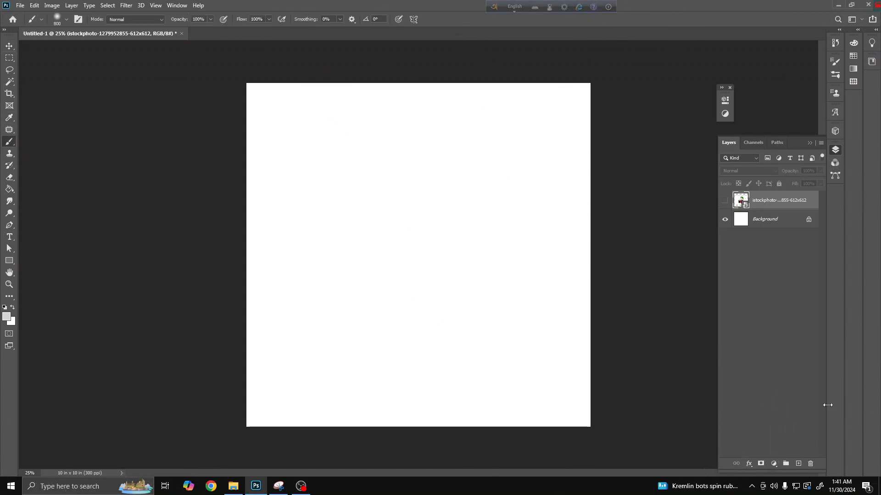
click(798, 464)
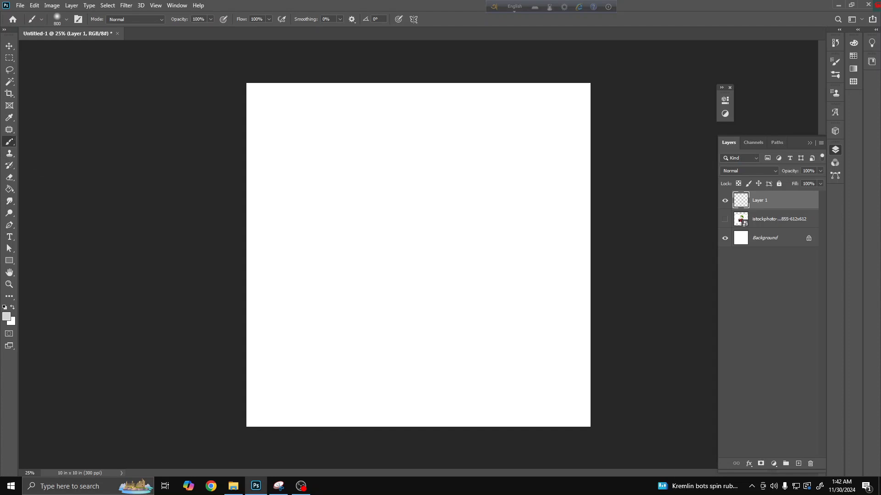
click(427, 233)
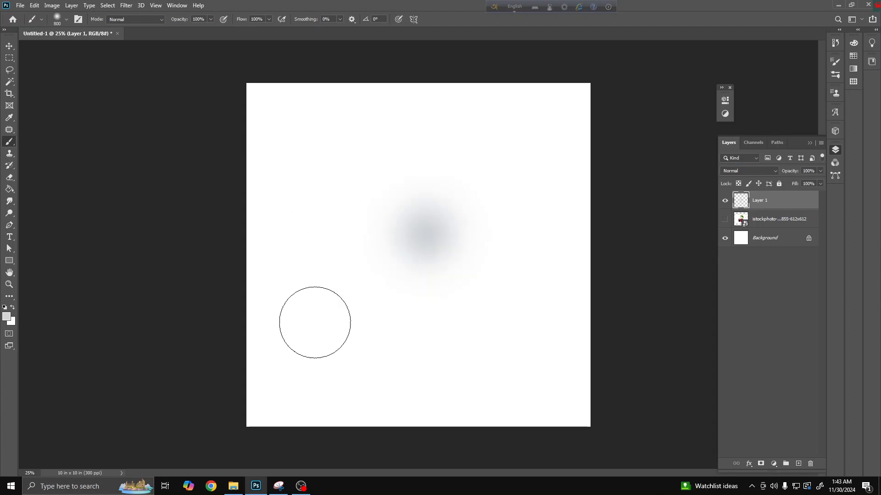
key(ctrl+z)
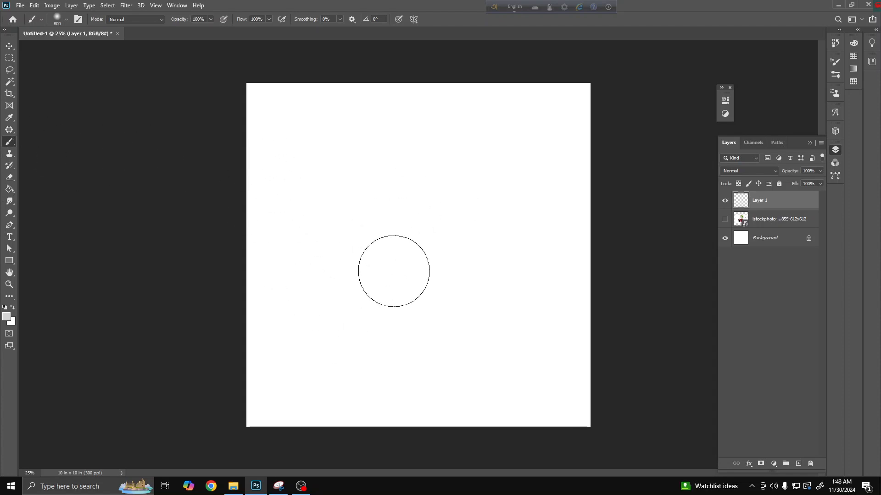
Reduce the brush size to 40 px and show the cherry photo layer as the tracing reference
key(bracketleft)
key(bracketleft)
key(bracketleft)
key(bracketleft)
key(bracketleft)
key(bracketleft)
key(bracketleft)
key(bracketleft)
key(bracketleft)
key(bracketleft)
key(bracketleft)
key(bracketleft)
key(bracketleft)
key(bracketleft)
key(bracketleft)
click(725, 219)
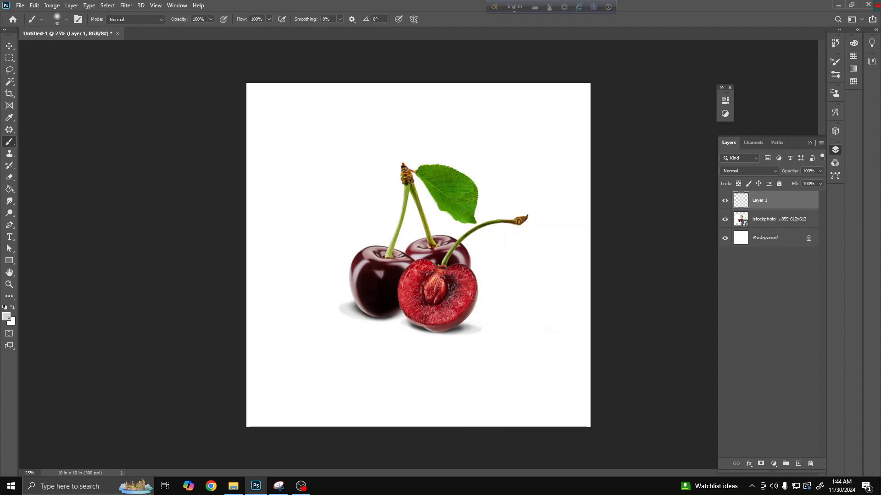
Set the foreground colour to magenta f52bd6 and return to the Brush tool
click(7, 317)
click(650, 383)
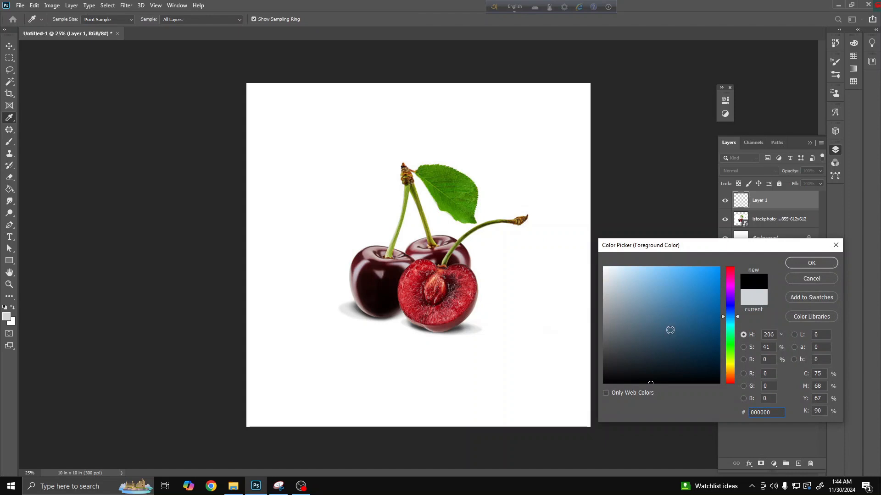
click(649, 383)
drag(723, 289, 722, 271)
click(708, 272)
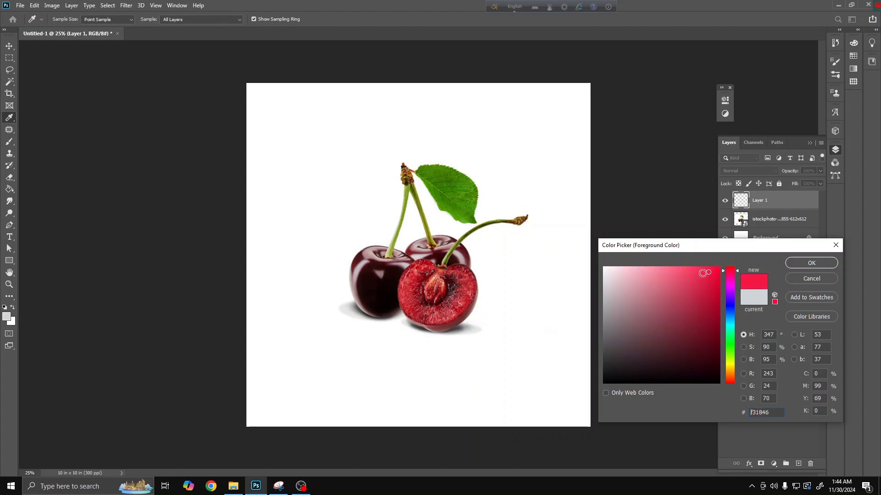
click(699, 272)
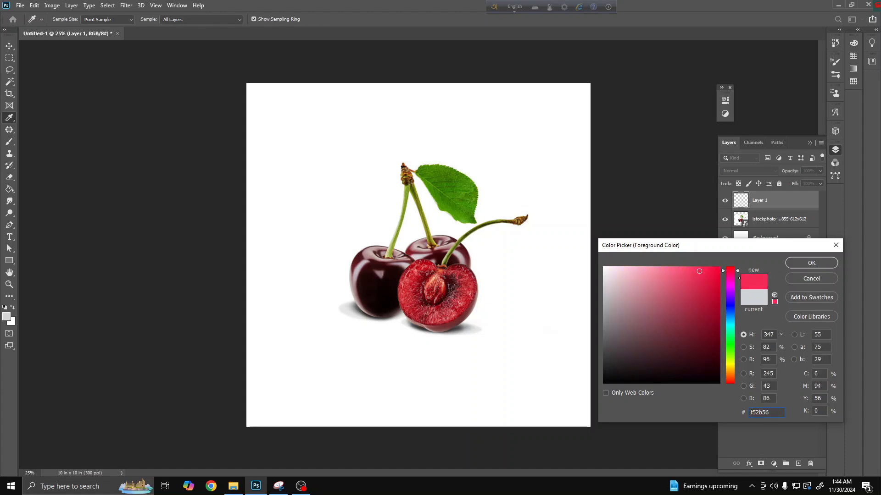
click(730, 282)
key(Return)
key(b)
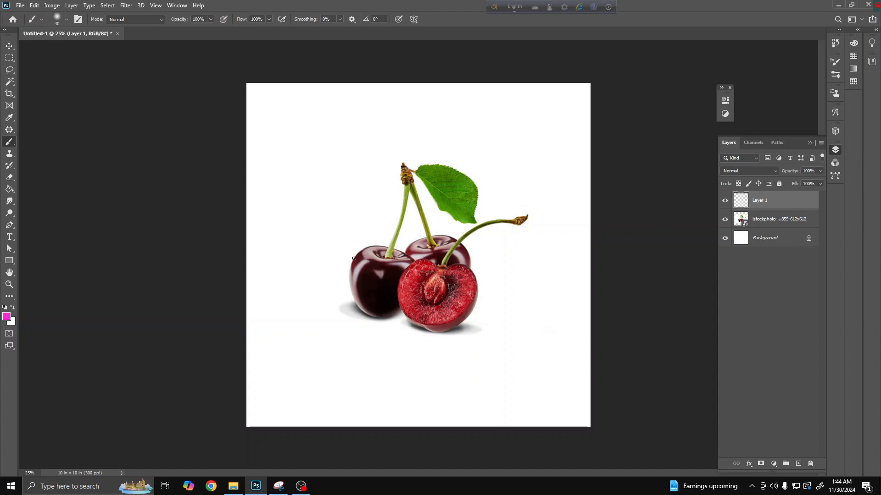
Try tracing the left cherry's outline with the 40 px soft brush, and undo the strokes
mouse_move(348, 263)
mouse_down()
mouse_move(374, 321)
mouse_move(357, 309)
mouse_move(393, 320)
mouse_up()
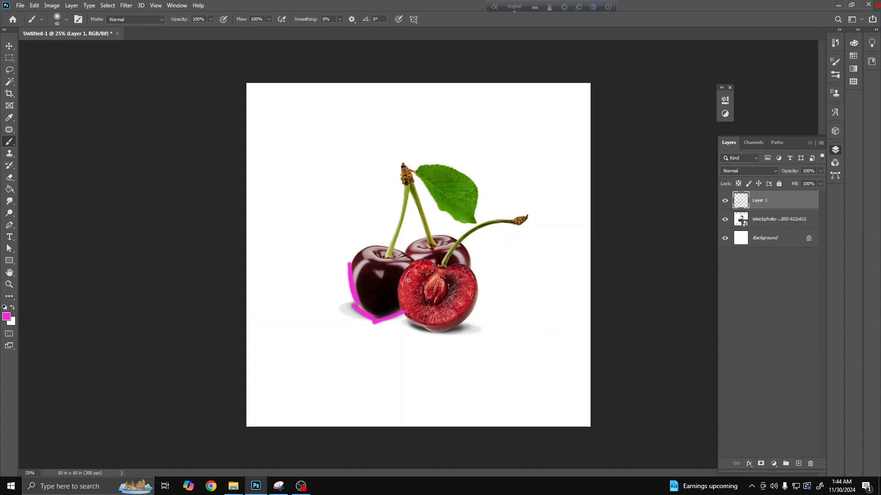
key(ctrl+z)
key(ctrl+z)
key(ctrl+z)
key(ctrl+z)
key(ctrl+z)
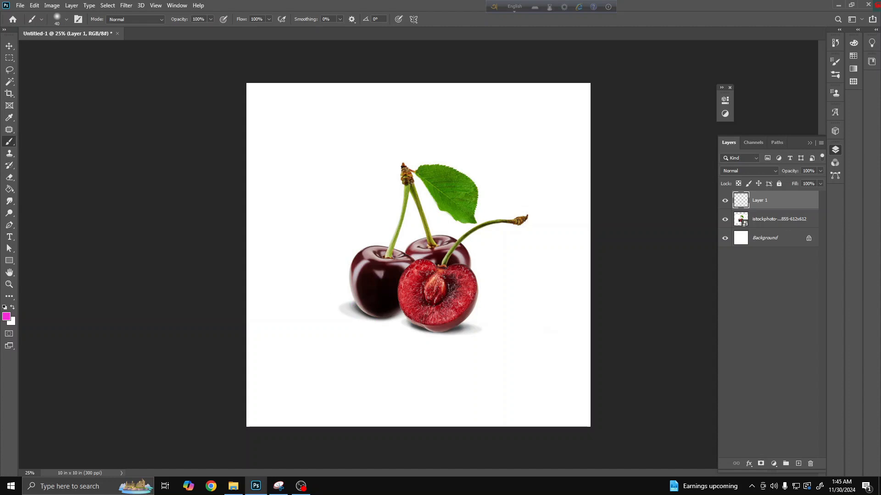
drag(348, 278, 360, 306)
key(ctrl+z)
Reduce the brush to 10 px and switch it to the Hard Round preset
key(bracketleft)
key(bracketleft)
key(bracketleft)
click(67, 19)
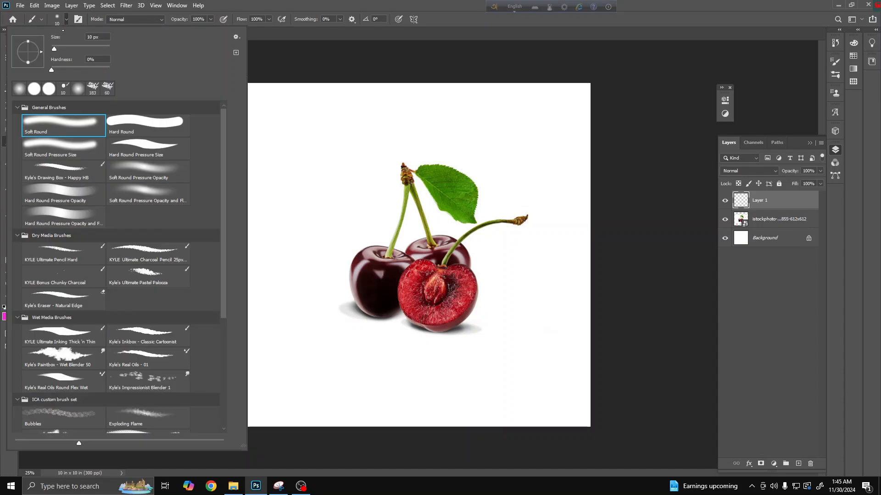
click(36, 90)
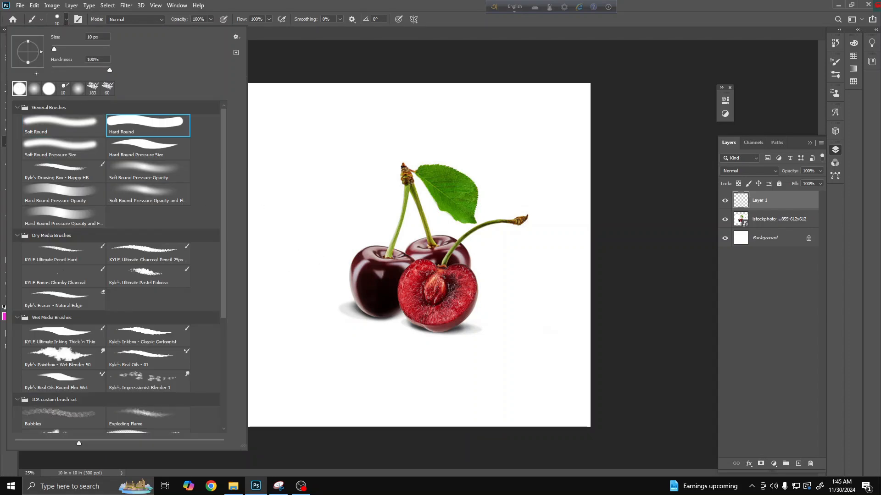
Try outlining the left cherry with the hard brush, and replace the scribbled layer with a new empty one
drag(349, 271, 361, 310)
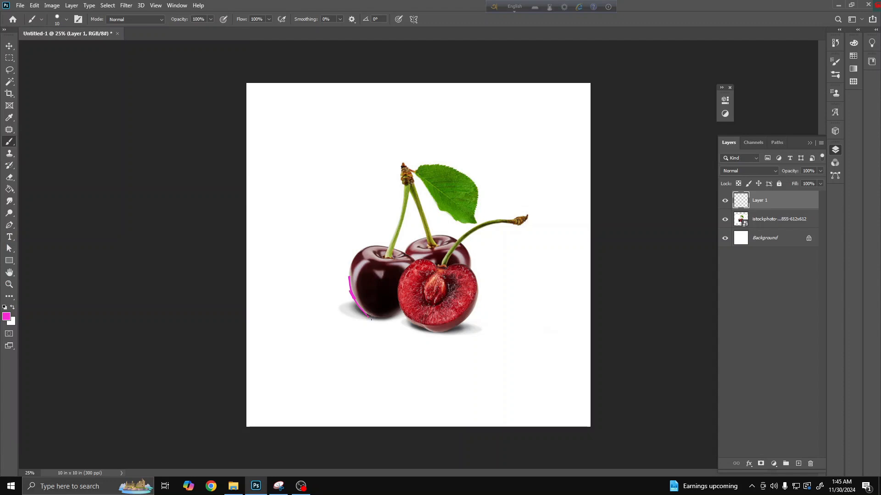
key(ctrl+z)
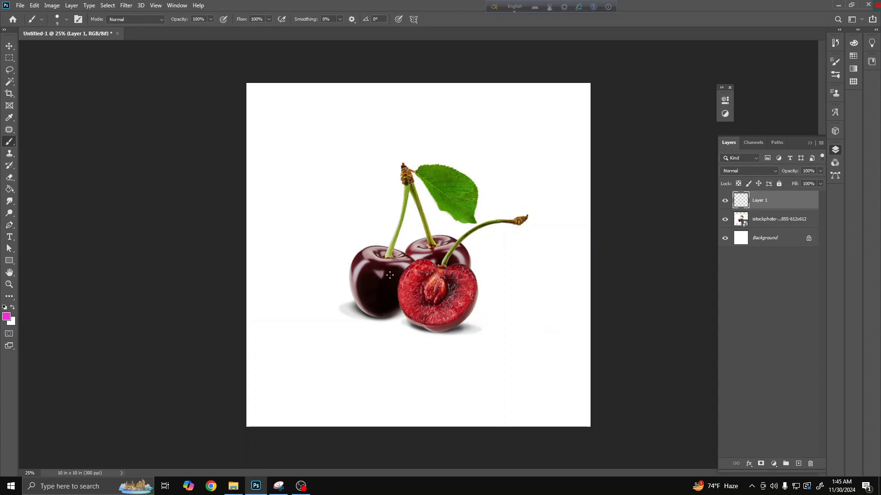
mouse_move(358, 269)
mouse_down()
mouse_move(348, 297)
mouse_move(412, 274)
mouse_move(351, 272)
mouse_move(398, 302)
mouse_move(413, 283)
mouse_move(400, 256)
mouse_move(358, 262)
mouse_move(355, 307)
mouse_move(420, 284)
mouse_move(369, 255)
mouse_up()
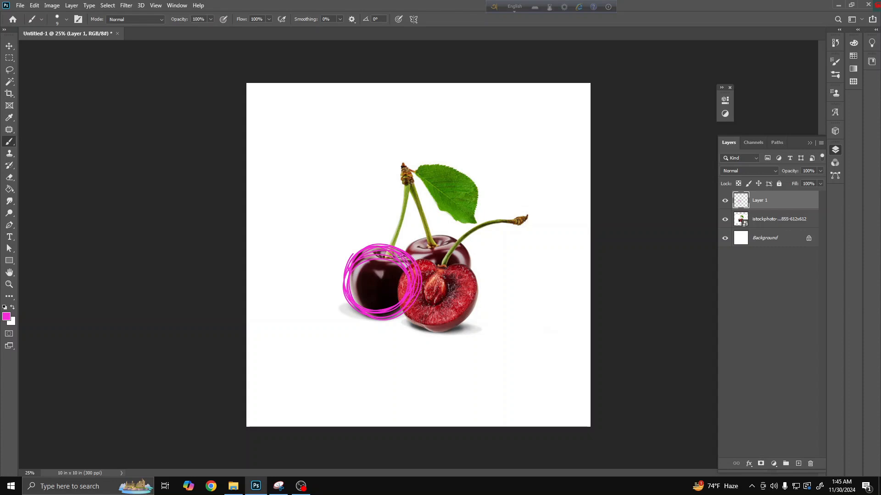
key(Delete)
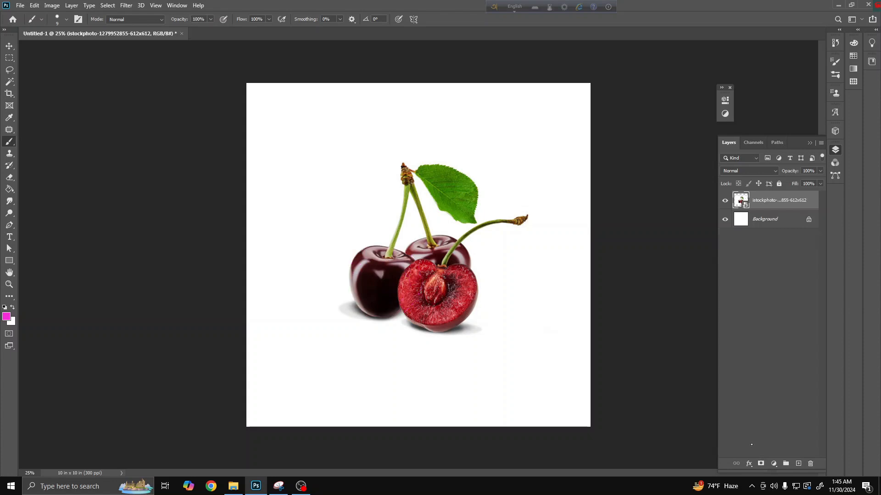
click(798, 463)
Try sketching the left cherry's outline and top hollow on the new layer, and undo the strokes
mouse_move(360, 284)
mouse_down()
mouse_move(357, 253)
mouse_move(410, 256)
mouse_move(398, 310)
mouse_move(352, 297)
mouse_move(357, 256)
mouse_move(387, 256)
mouse_move(384, 267)
mouse_move(372, 266)
mouse_move(387, 268)
mouse_move(360, 279)
mouse_move(354, 305)
mouse_move(374, 260)
mouse_move(361, 257)
mouse_move(362, 298)
mouse_up()
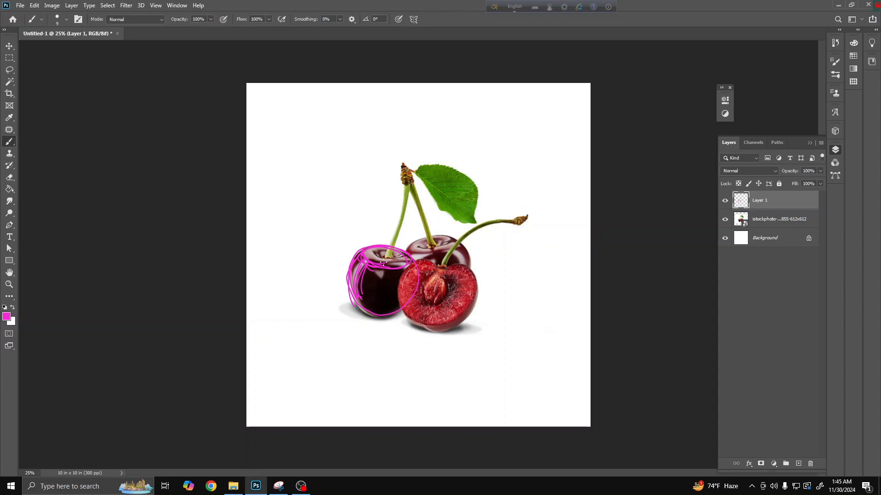
key(ctrl)
key(ctrl+z)
key(ctrl+z)
key(ctrl+z)
key(ctrl+z)
key(ctrl+z)
key(ctrl+z)
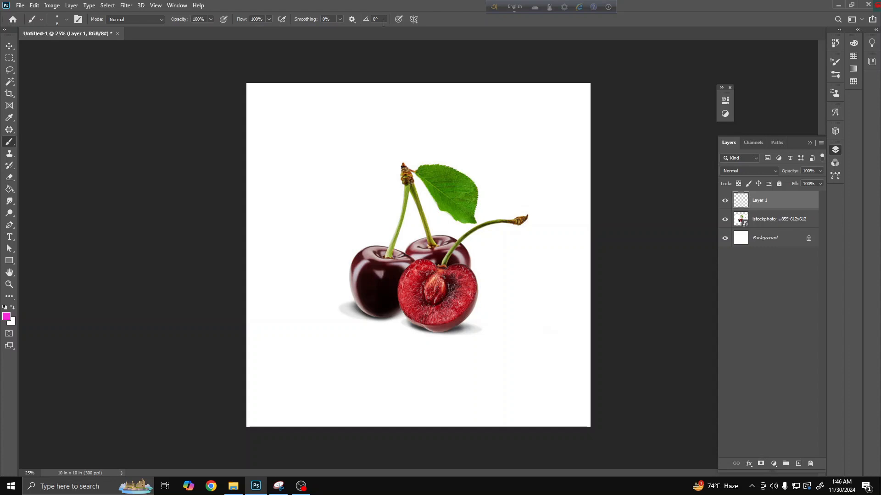
Enable pen pressure for brush size and trace the left cherry's outline, hollow and highlights with a 9 px brush
click(398, 19)
key(bracketright)
mouse_move(372, 255)
mouse_down()
mouse_move(405, 253)
mouse_move(369, 258)
mouse_move(399, 258)
mouse_move(398, 279)
mouse_move(366, 273)
mouse_move(365, 261)
mouse_move(358, 303)
mouse_move(364, 264)
mouse_move(357, 261)
mouse_move(367, 297)
mouse_move(396, 275)
mouse_move(373, 275)
mouse_up()
drag(373, 274, 384, 285)
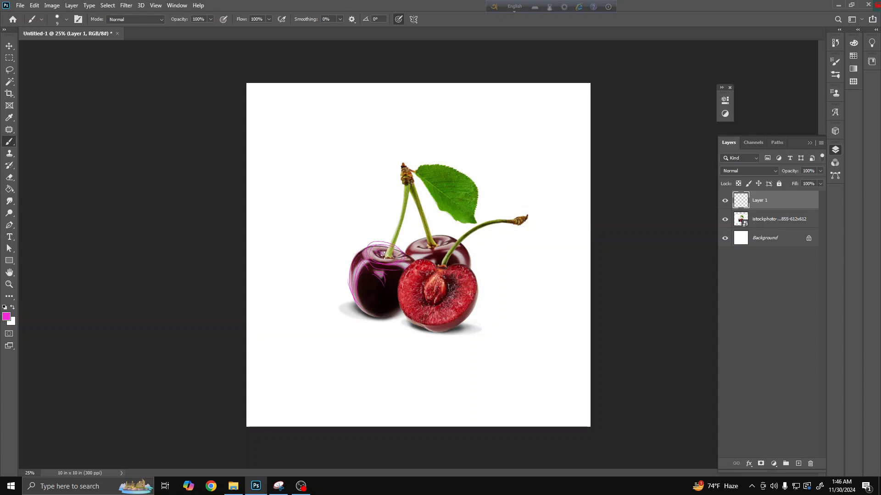
Trace the two joined stems and the leaf's edges and veins in magenta
drag(388, 244, 406, 196)
drag(412, 182, 431, 237)
mouse_move(421, 180)
mouse_down()
mouse_move(441, 212)
mouse_move(474, 224)
mouse_up()
mouse_move(419, 165)
mouse_down()
mouse_move(464, 177)
mouse_move(476, 204)
mouse_up()
Trace the third stem, the back cherry and the halved cherry with its pit, checking the sketch with the photo briefly hidden
drag(456, 237, 481, 226)
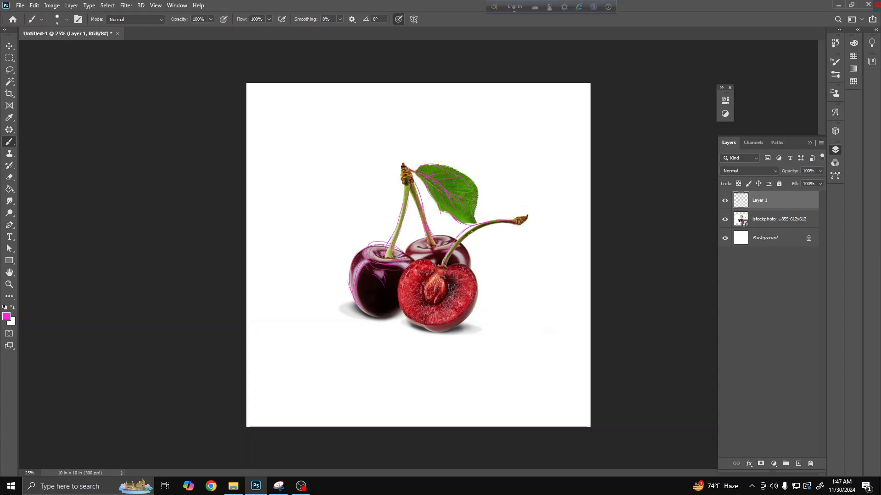
right_click(508, 220)
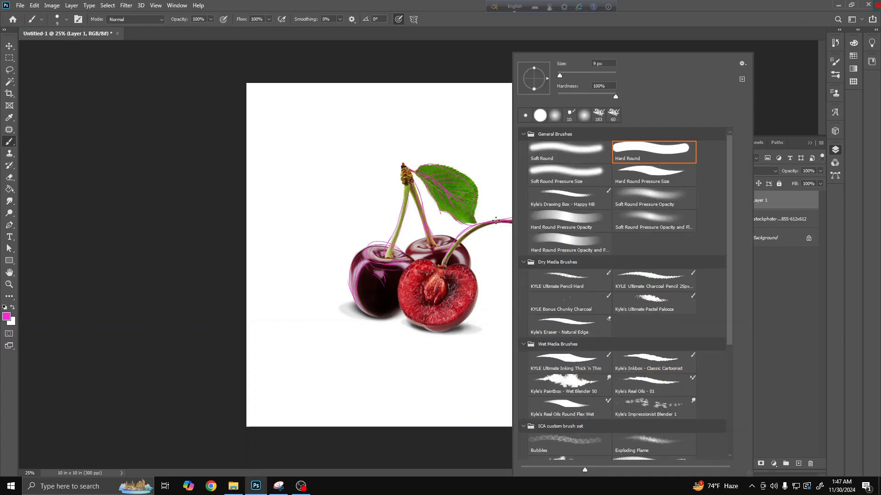
click(507, 219)
mouse_move(524, 216)
mouse_down()
mouse_move(538, 209)
mouse_move(530, 213)
mouse_up()
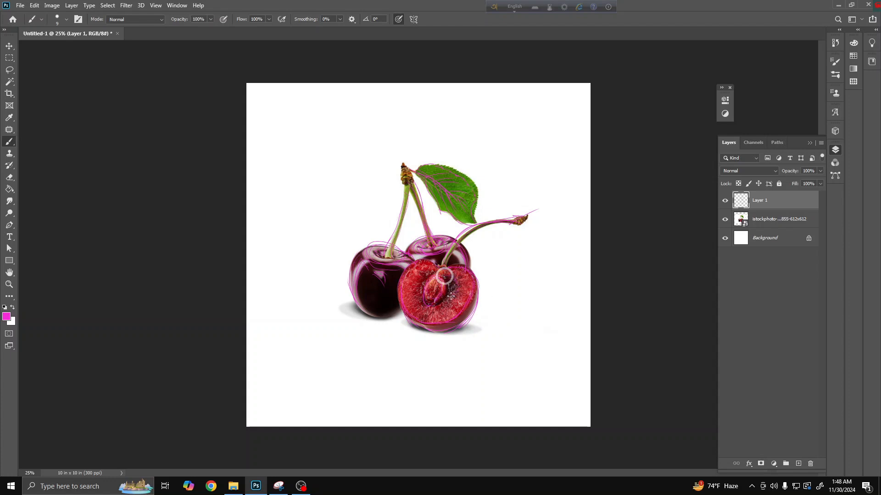
drag(439, 267, 425, 281)
click(725, 219)
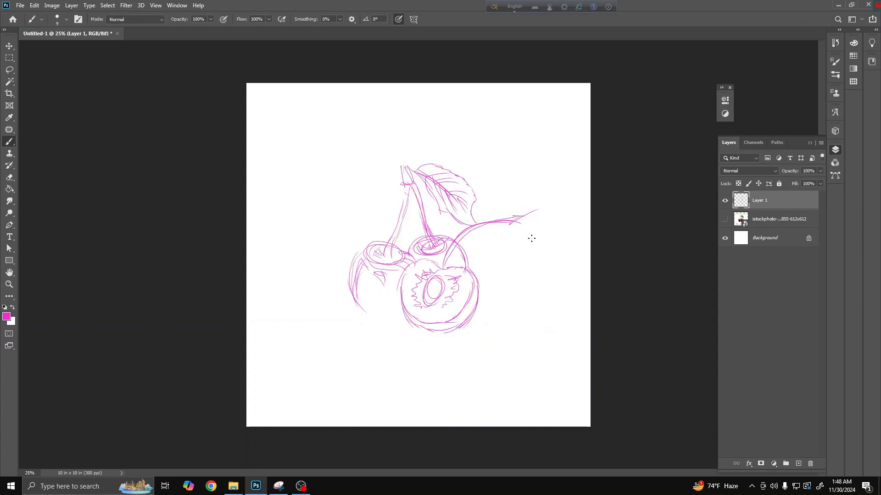
click(725, 219)
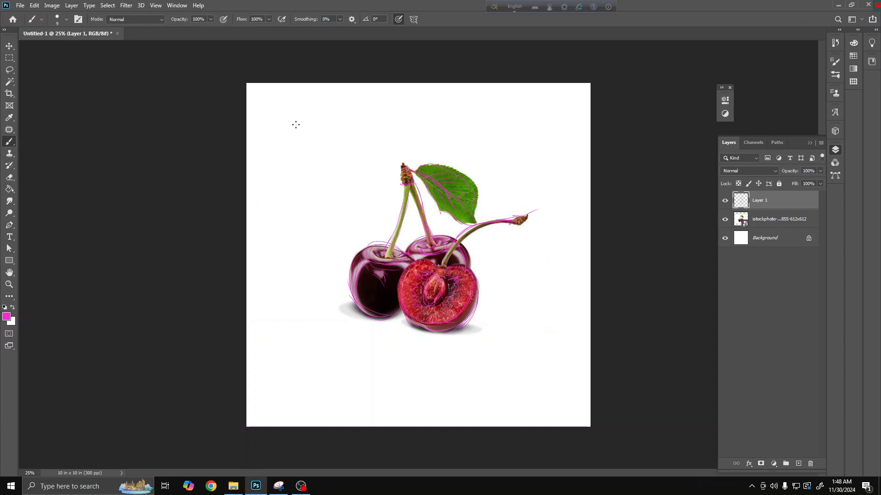
Sample a near-black colour from the cherries and paint a swatch in the canvas's upper-left corner with a 100 px brush
click(6, 317)
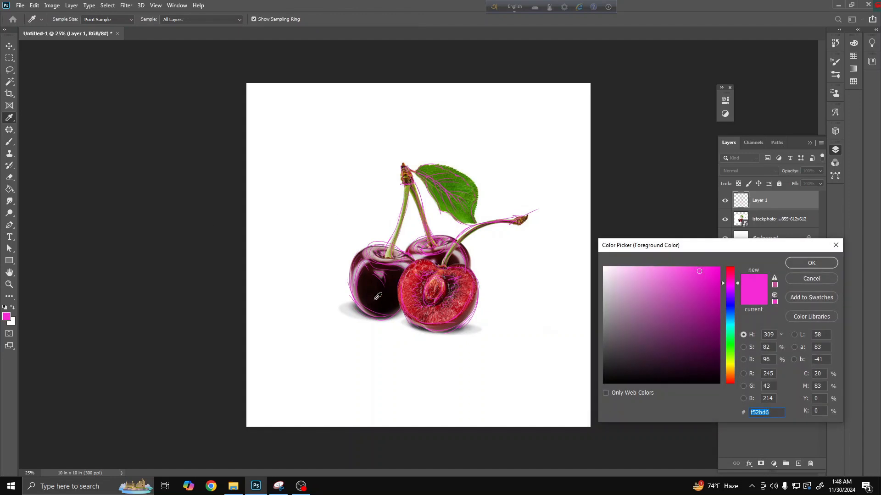
click(420, 272)
click(790, 263)
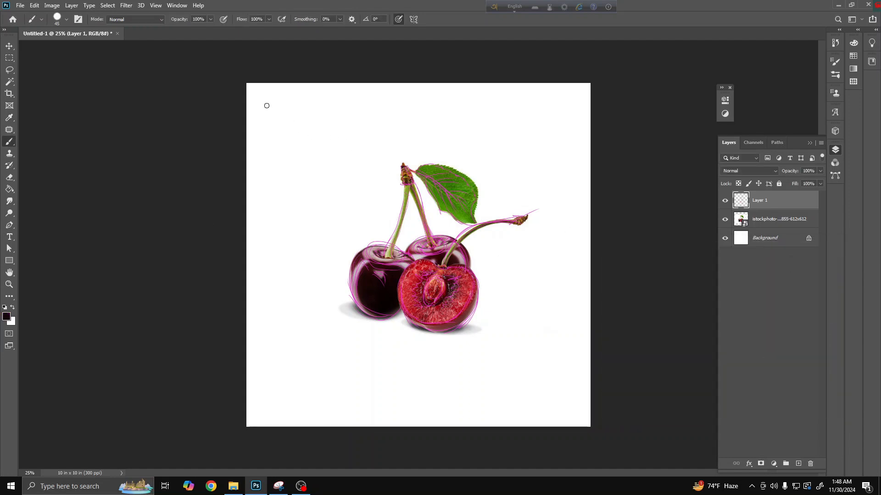
key(bracketright)
key(bracketright)
key(bracketright)
drag(263, 117, 276, 104)
Sample the dark maroon 330a0e from the left cherry and paint its swatch below the near-black one
click(6, 316)
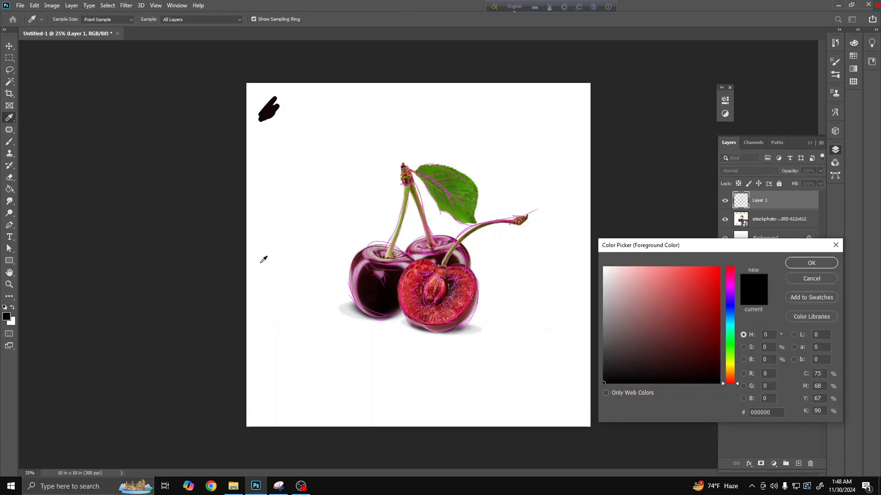
click(385, 265)
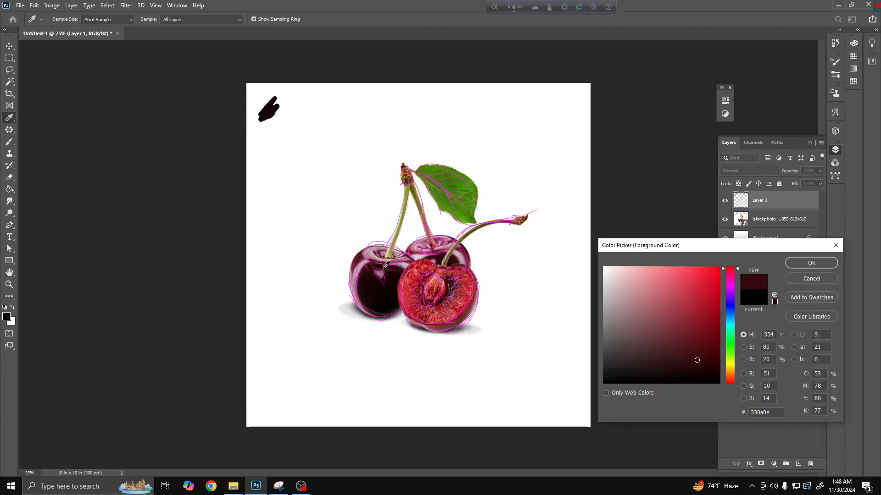
click(803, 263)
key(b)
mouse_move(276, 110)
mouse_down()
mouse_move(262, 121)
mouse_move(282, 113)
mouse_move(270, 134)
mouse_up()
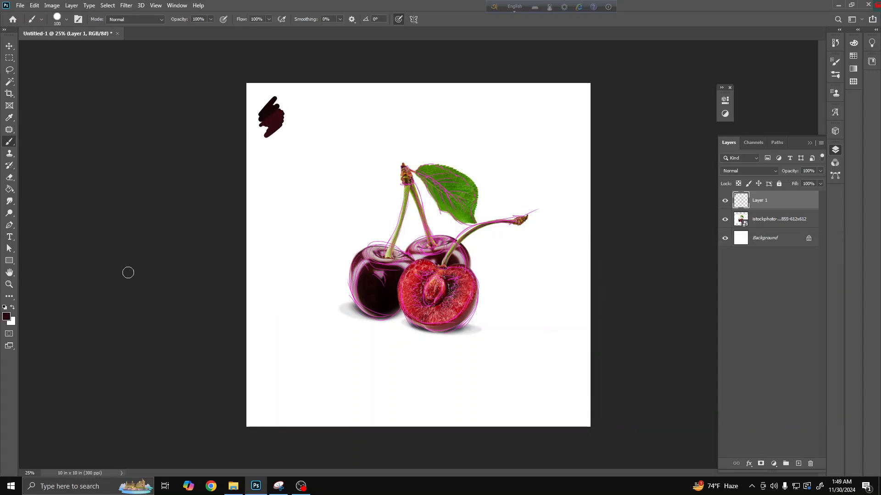
Sample a lighter maroon from the left cherry's upper edge and add its swatch beneath the previous ones
click(6, 316)
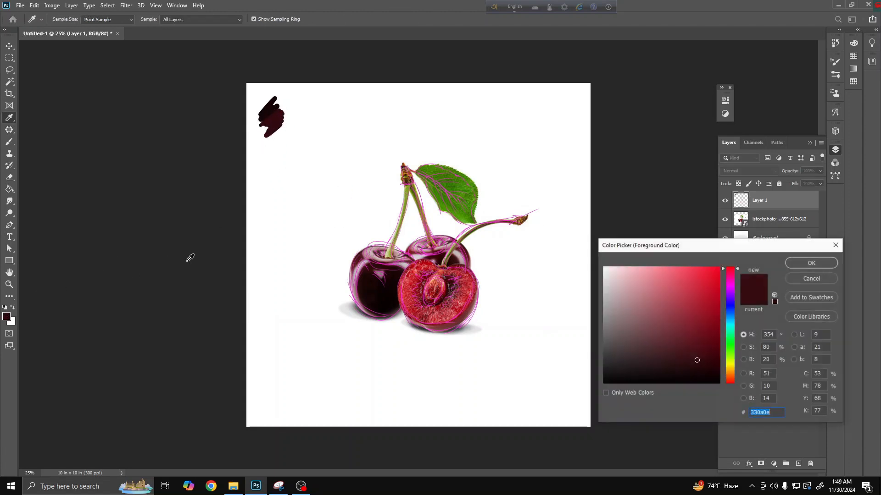
click(359, 259)
click(799, 263)
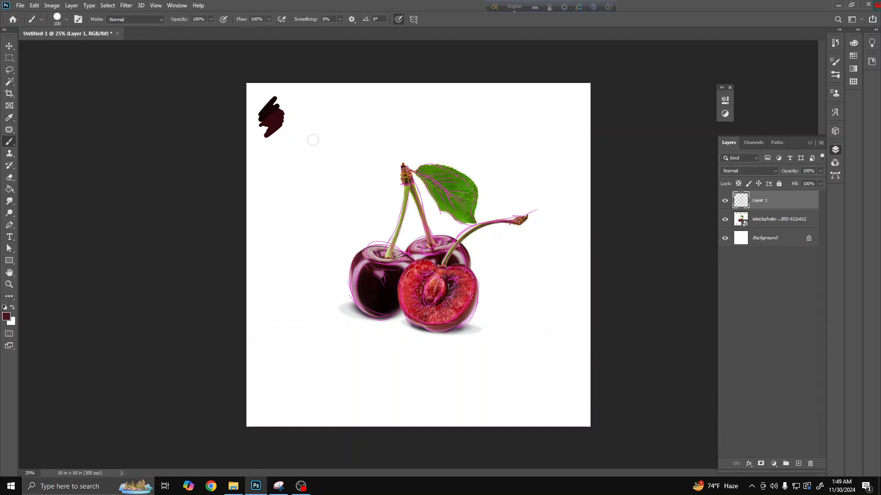
drag(269, 127, 282, 143)
Set the foreground colour to deep red 3a0a0b and paint its swatch at the lower end of the palette
click(8, 317)
click(450, 280)
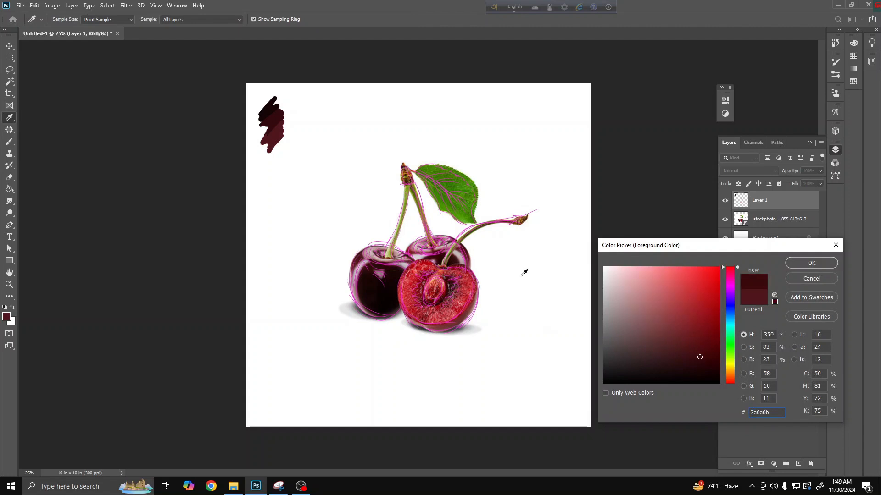
click(804, 265)
drag(268, 137, 276, 164)
Sample a crimson red from the halved cherry's flesh and paint its swatch below the dark maroon ones
click(7, 316)
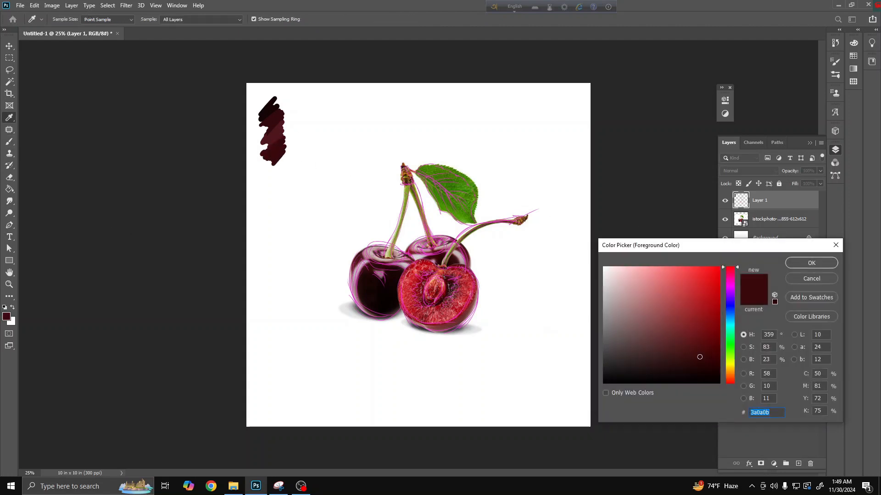
click(683, 298)
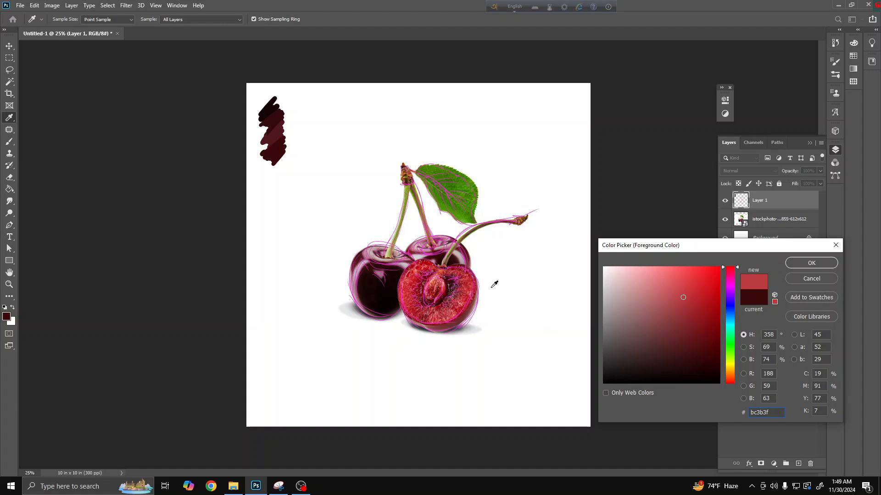
click(470, 281)
click(794, 265)
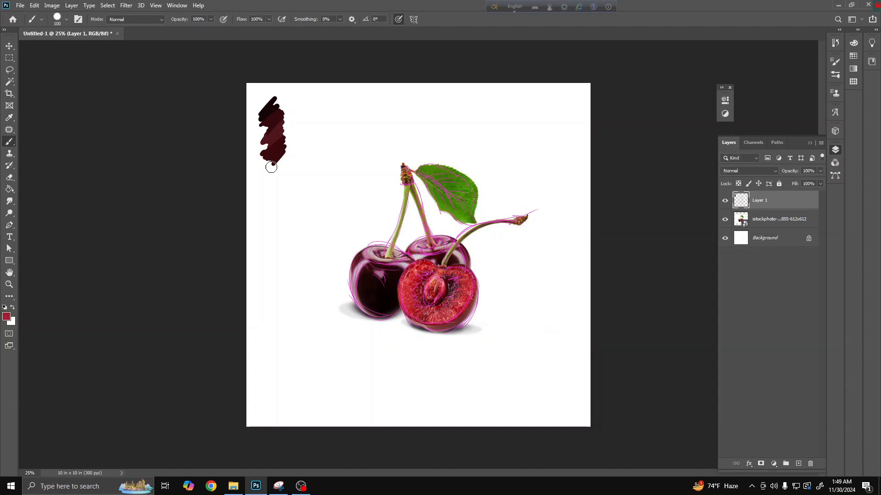
drag(269, 163, 288, 156)
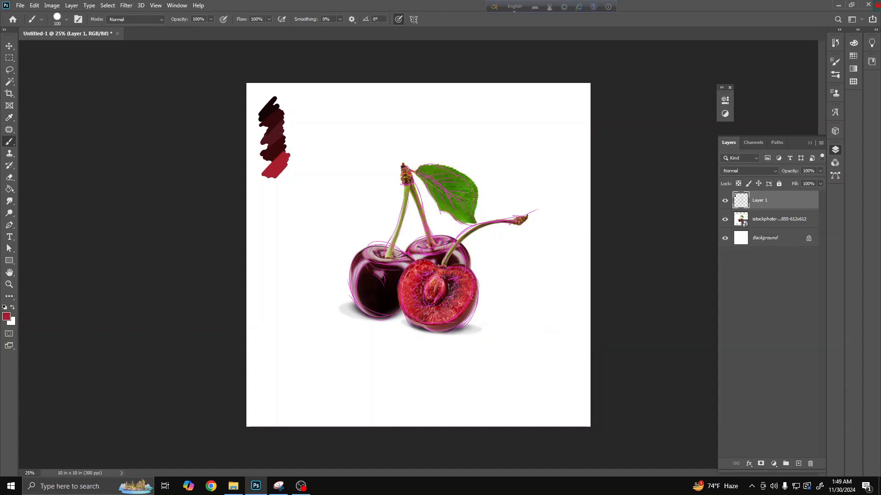
Set the foreground colour to bright red cb222b from the halved cherry and paint its swatch below the crimson one
scroll(421, 251, up, 3)
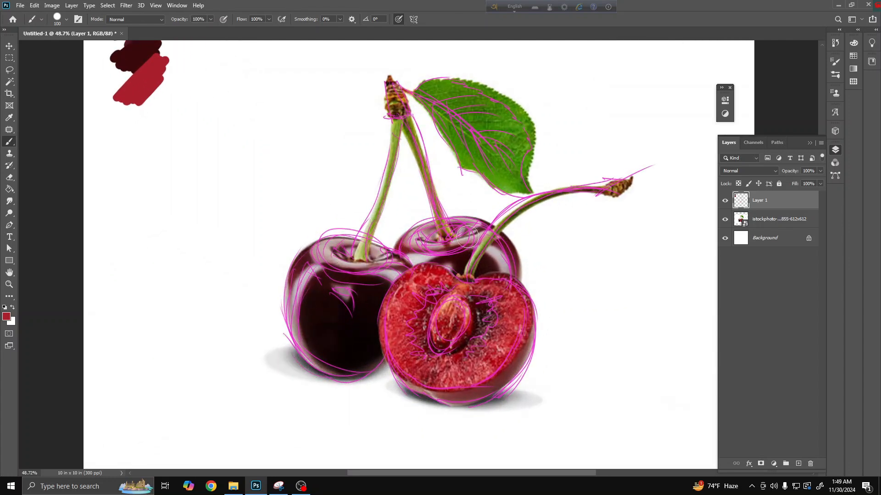
click(6, 316)
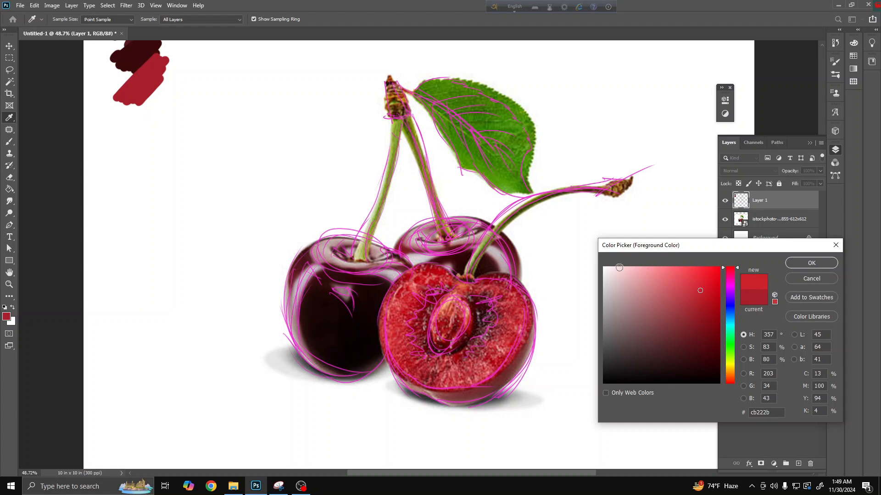
click(797, 264)
mouse_move(137, 97)
mouse_down()
mouse_move(133, 113)
mouse_move(166, 94)
mouse_up()
Sample the muted maroon 682532 near the left edge of the halved cherry and paint its swatch below the bright red
click(6, 317)
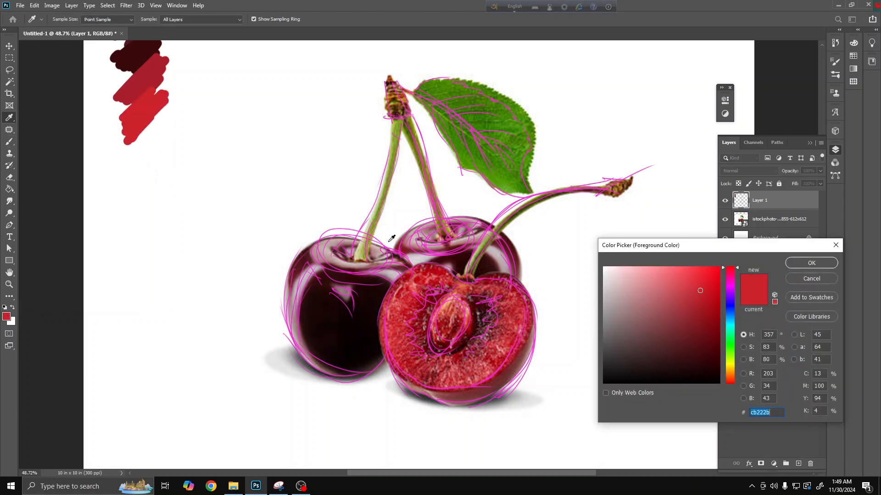
click(412, 267)
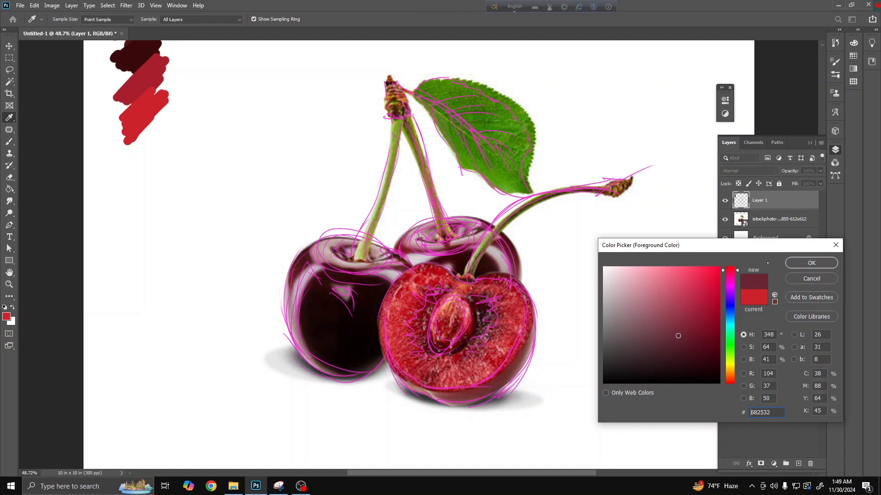
click(812, 263)
mouse_move(156, 125)
mouse_down()
mouse_move(138, 137)
mouse_move(149, 150)
mouse_move(144, 133)
mouse_up()
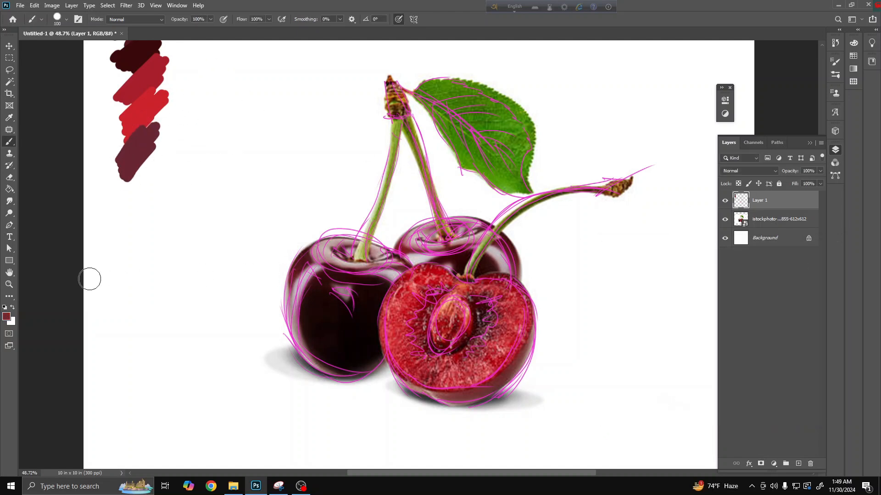
Set the background colour to 452222 and extend the muted maroon swatch downward with another brush stroke
click(11, 321)
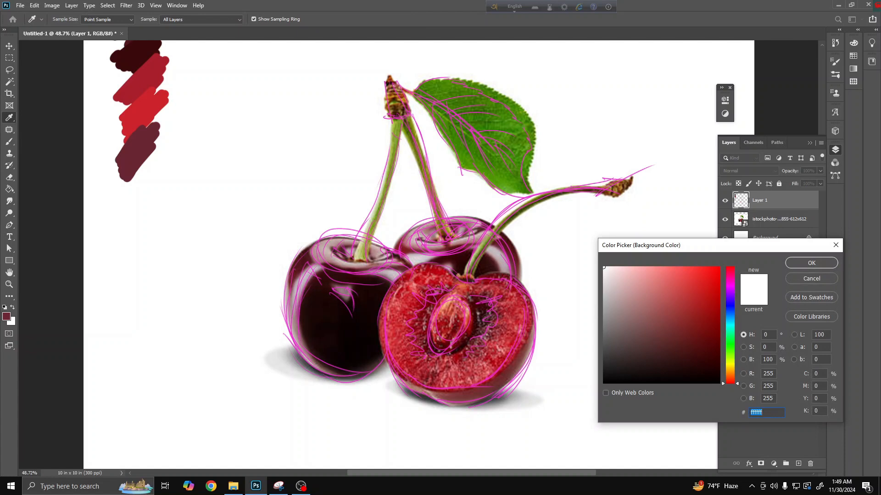
click(662, 352)
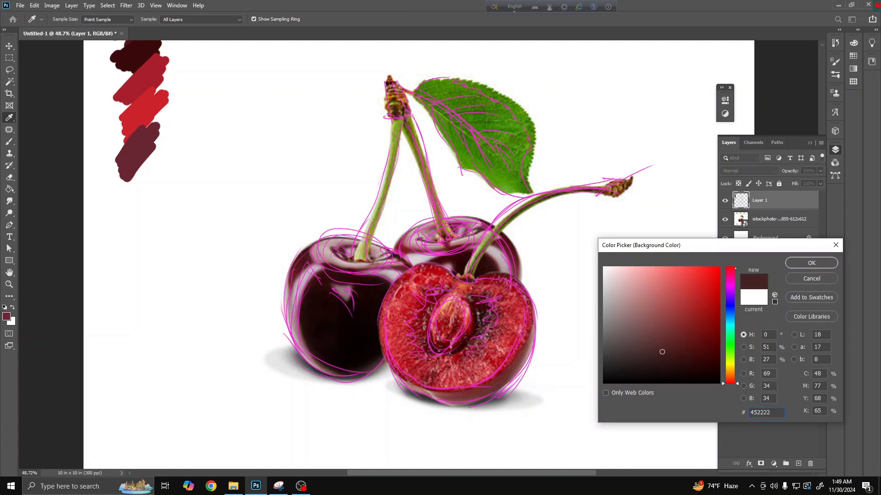
click(812, 263)
key(b)
mouse_move(142, 197)
mouse_down()
mouse_move(134, 173)
mouse_move(132, 204)
mouse_up()
Sample the dark brown 311819 beside the halved cherry's pit and paint its swatch at the lower end of the palette
click(6, 316)
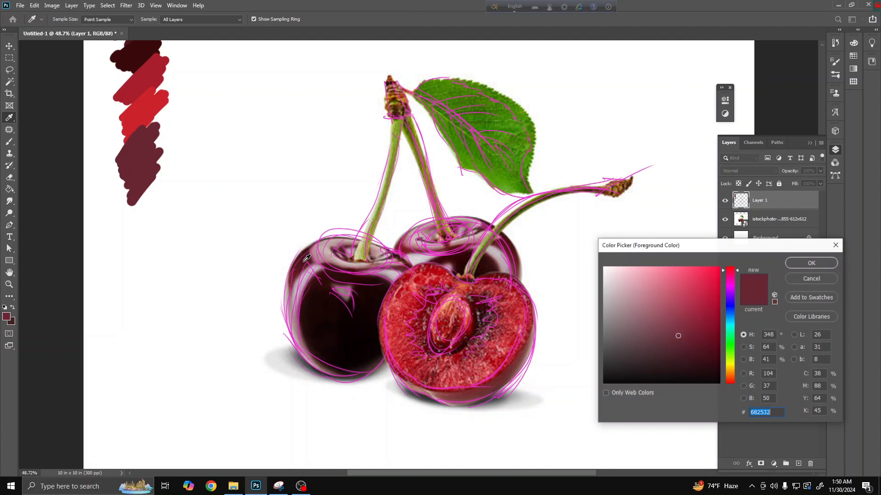
click(460, 347)
click(812, 263)
key(b)
mouse_move(153, 182)
mouse_down()
mouse_move(133, 215)
mouse_move(165, 185)
mouse_up()
Sample a dark shade from the rear cherry as the background colour and paint a dark brown swatch at the palette's upper end
click(11, 321)
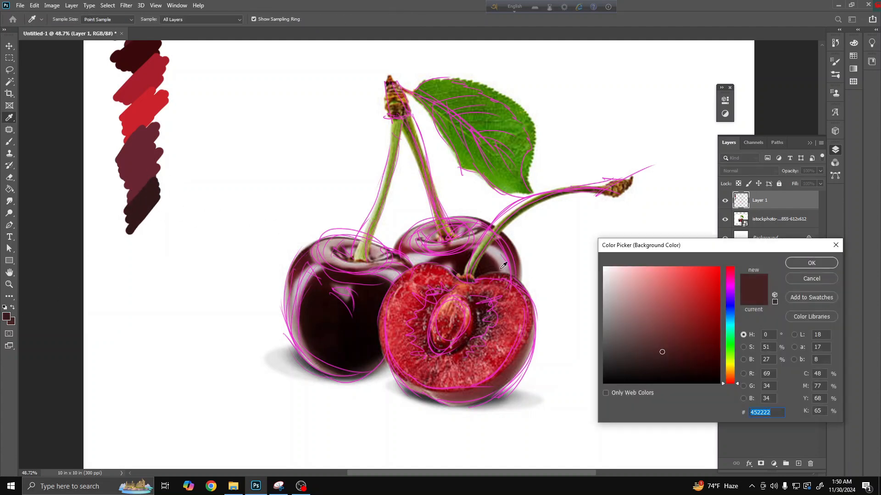
click(473, 254)
click(791, 260)
key(b)
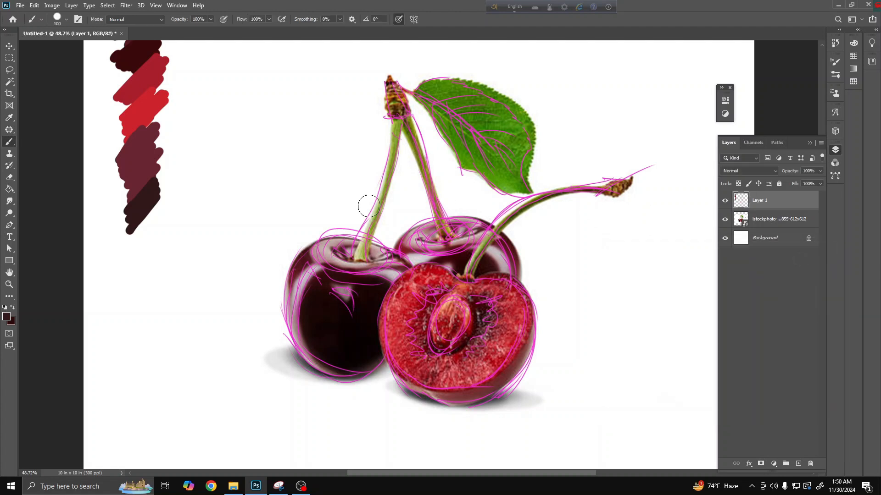
scroll(295, 144, up, 2)
scroll(294, 298, up, 4)
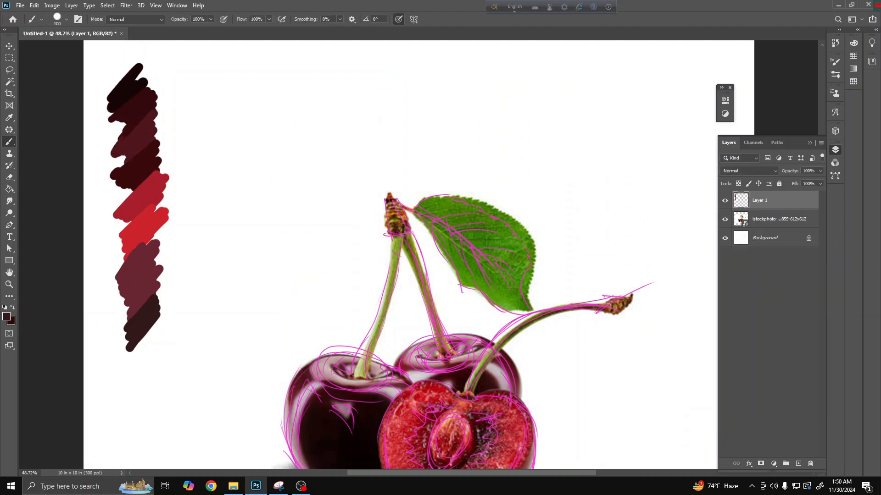
mouse_move(137, 94)
mouse_down()
mouse_move(113, 81)
mouse_move(132, 65)
mouse_move(110, 86)
mouse_up()
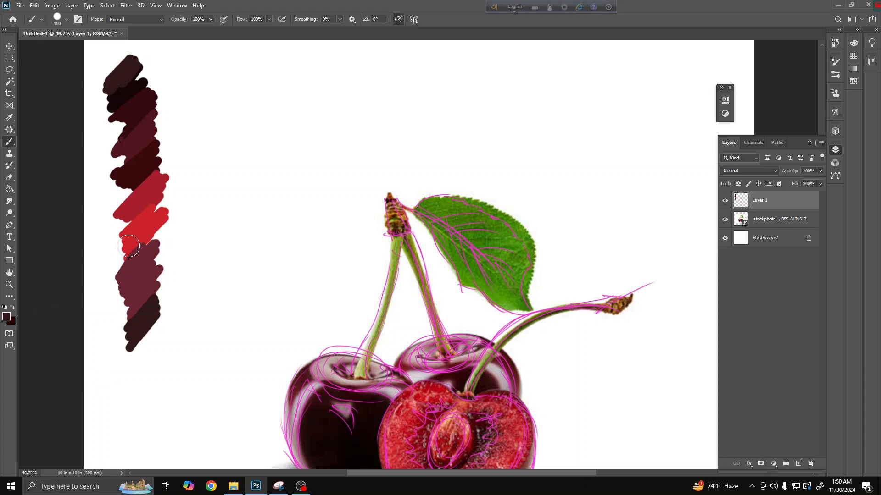
Sample an olive green from the left cherry's stem and paint its swatch below the dark brown one
click(6, 316)
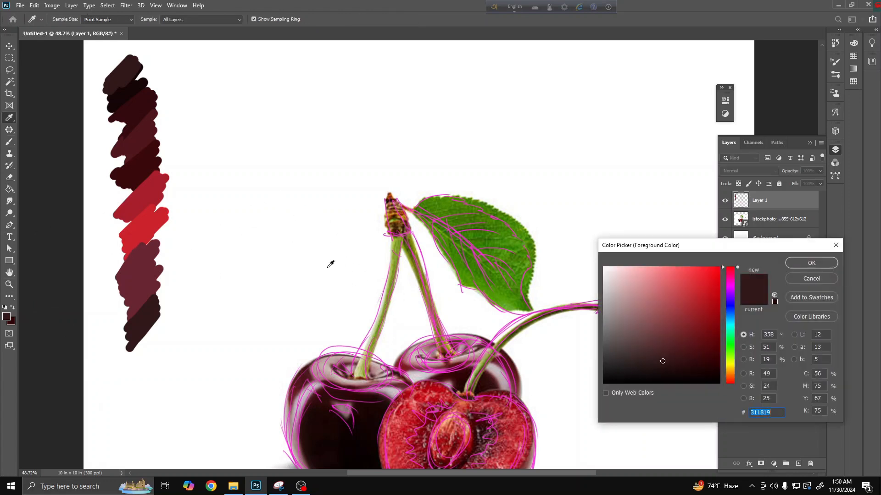
click(401, 240)
click(786, 263)
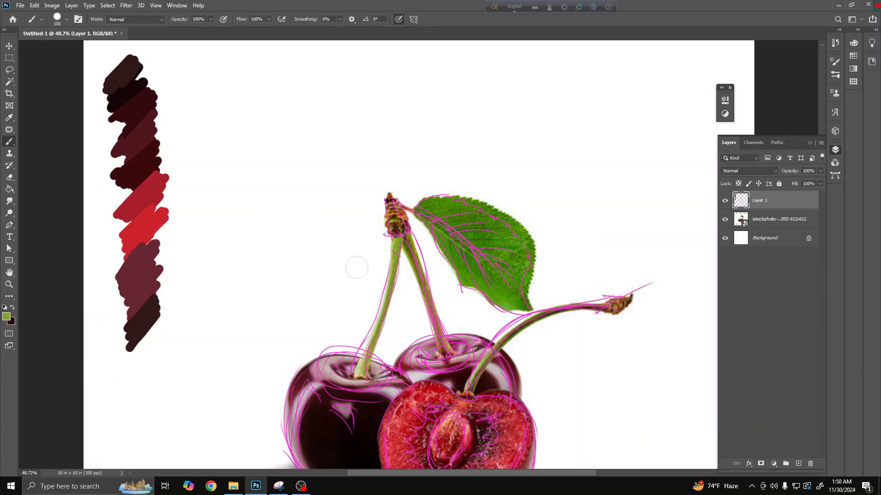
mouse_move(118, 360)
mouse_down()
mouse_move(135, 349)
mouse_move(139, 369)
mouse_up()
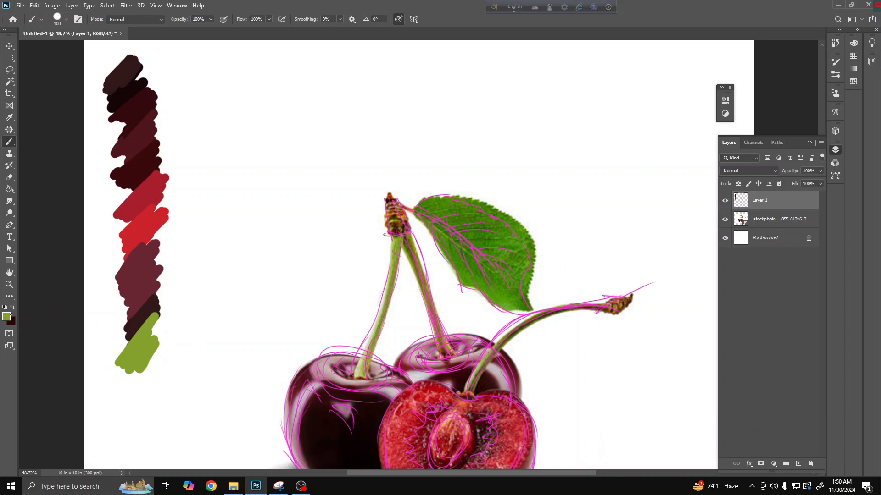
Sample the dark green 4c8a04 from the leaf and paint its swatch below the olive green
click(6, 316)
click(452, 204)
click(798, 263)
mouse_move(151, 352)
mouse_down()
mouse_move(136, 373)
mouse_move(152, 390)
mouse_up()
Sample the brighter green 509903 from the leaf and paint its swatch below the darker green
click(7, 316)
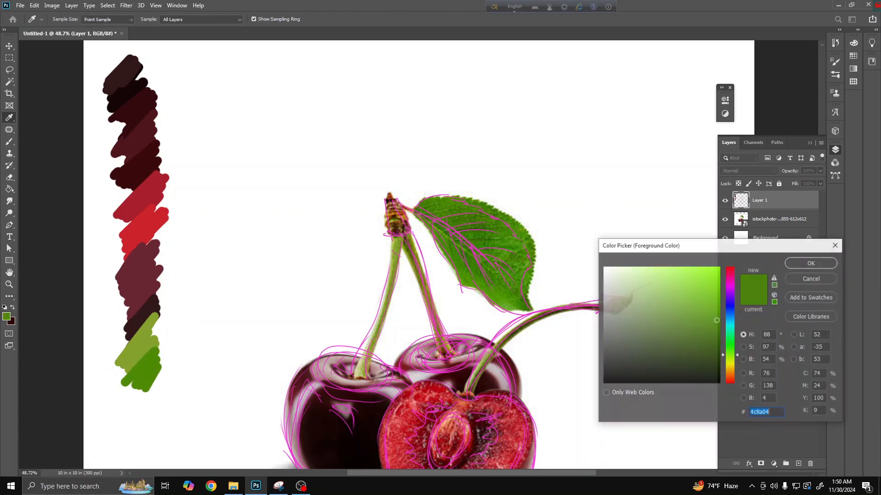
click(500, 232)
click(796, 263)
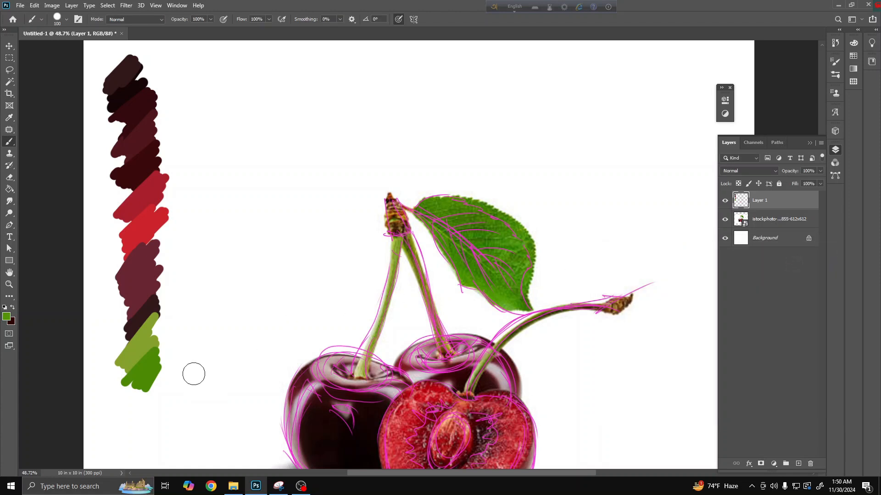
mouse_move(158, 366)
mouse_down()
mouse_move(137, 404)
mouse_move(151, 396)
mouse_up()
Sample the light grey c0b9b7 from the cherries' highlights and paint its swatch below the greens
click(7, 316)
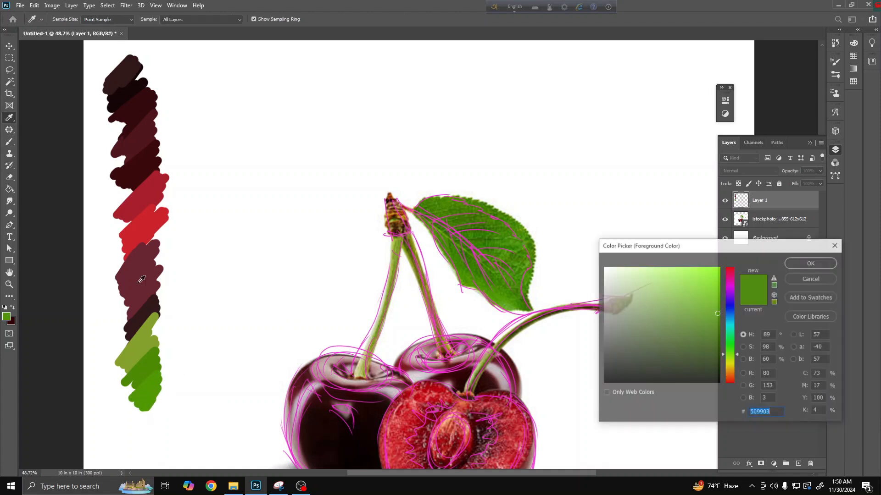
click(422, 398)
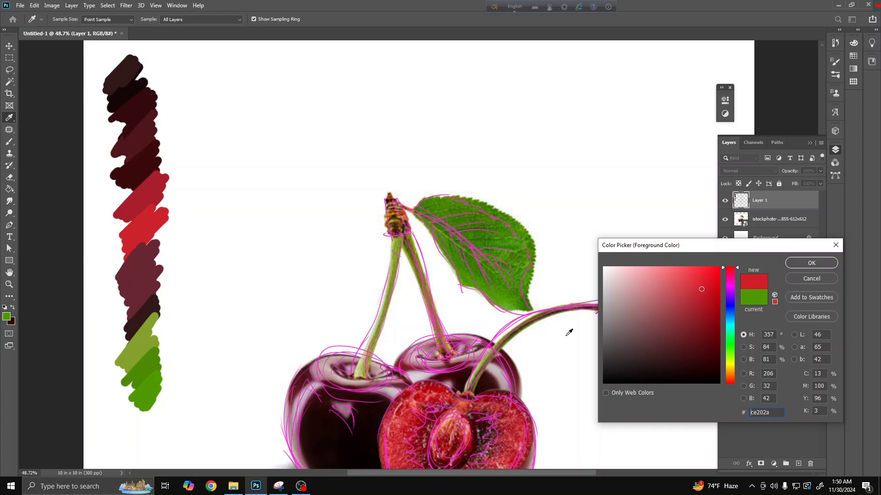
drag(472, 410, 517, 362)
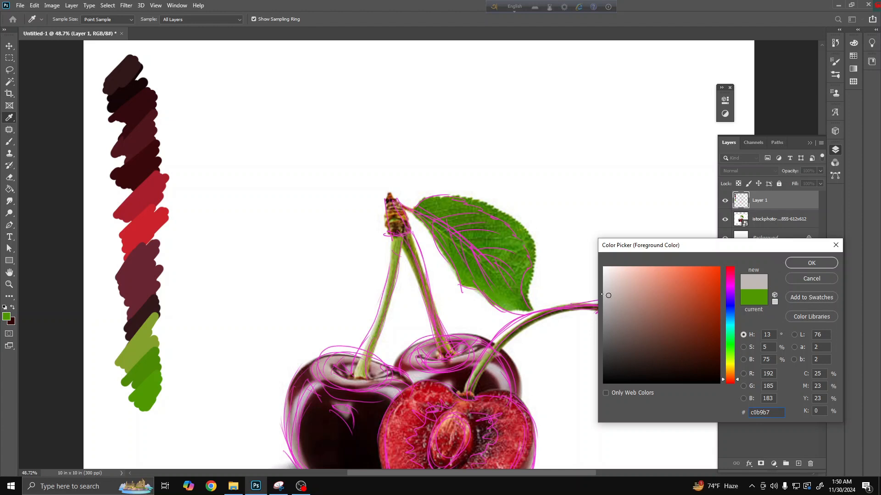
click(790, 265)
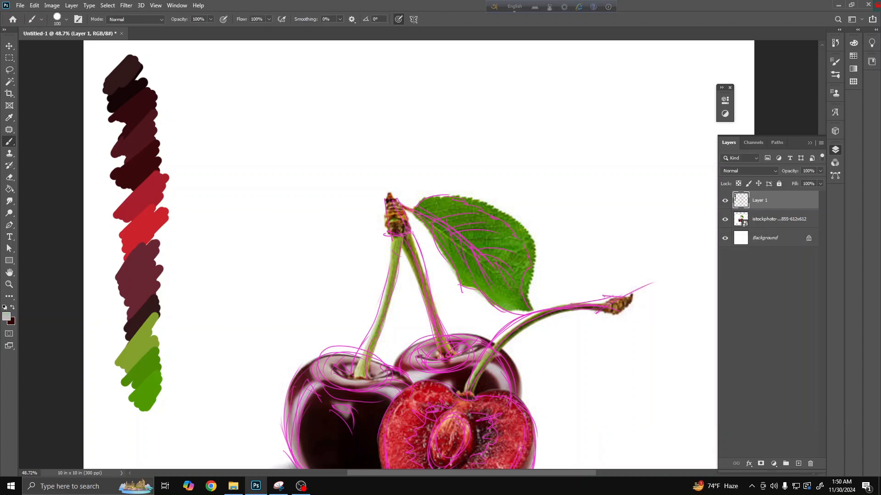
key(b)
drag(145, 422, 148, 429)
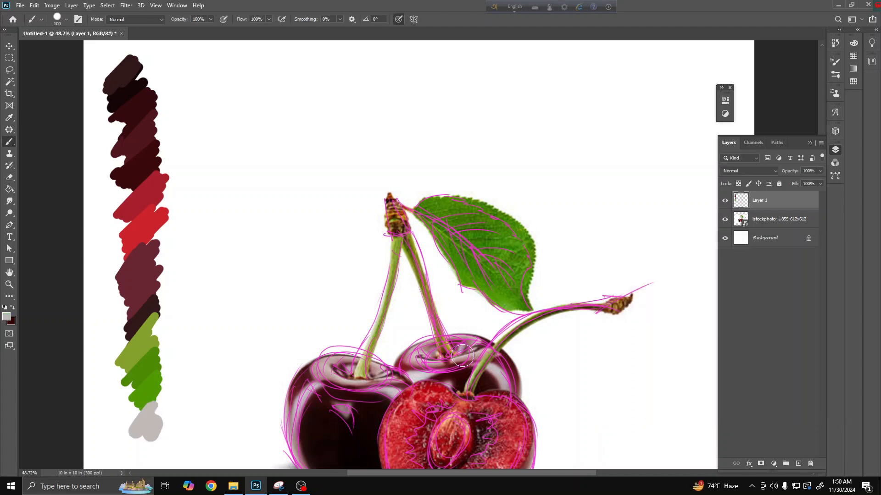
Sample the pale yellow-green d0d39f from the base of the left stem and dab it beside the olive green swatch
click(6, 317)
click(361, 363)
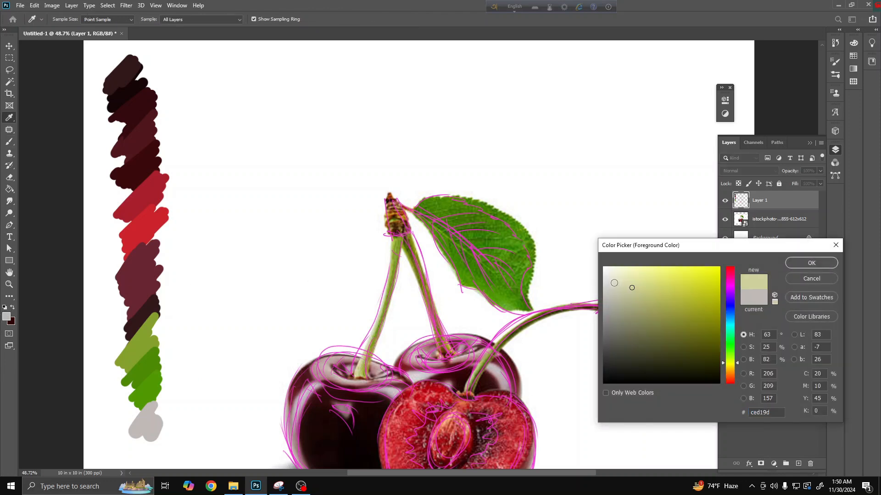
click(648, 275)
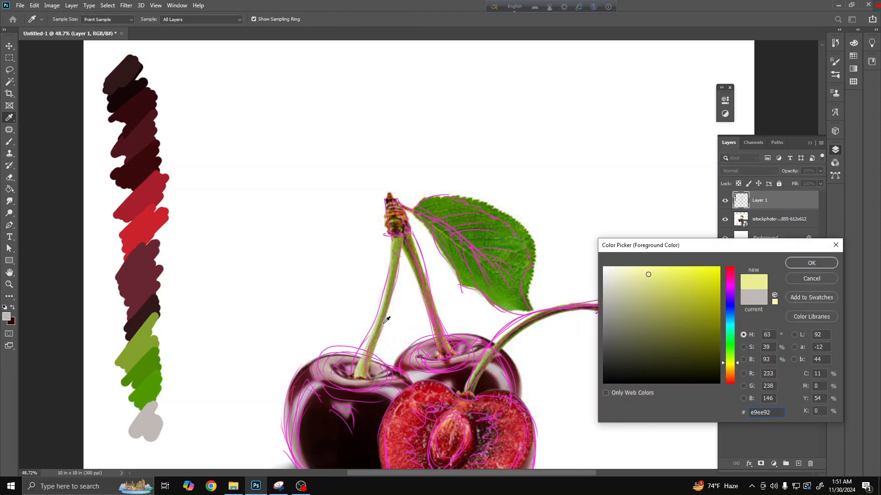
click(361, 368)
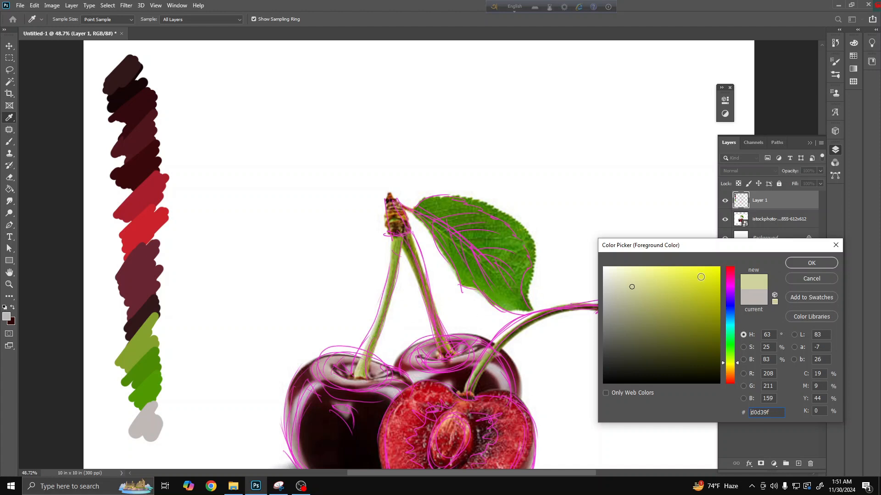
click(812, 262)
key(b)
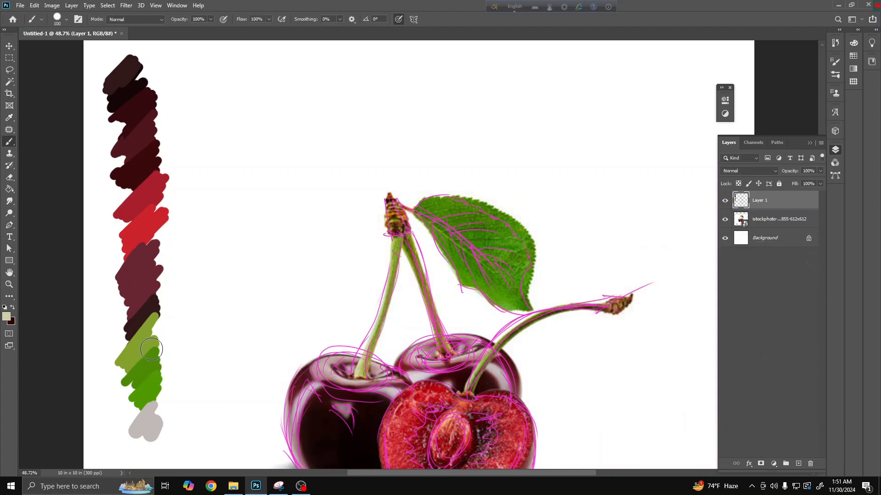
drag(154, 348, 162, 335)
Hide the cherry photo layer so only the sketch and the colour palette show
click(9, 46)
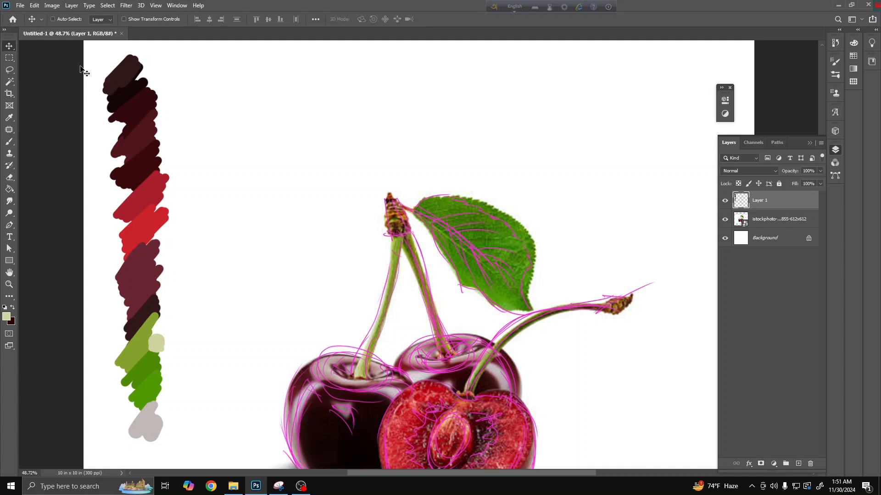
click(725, 220)
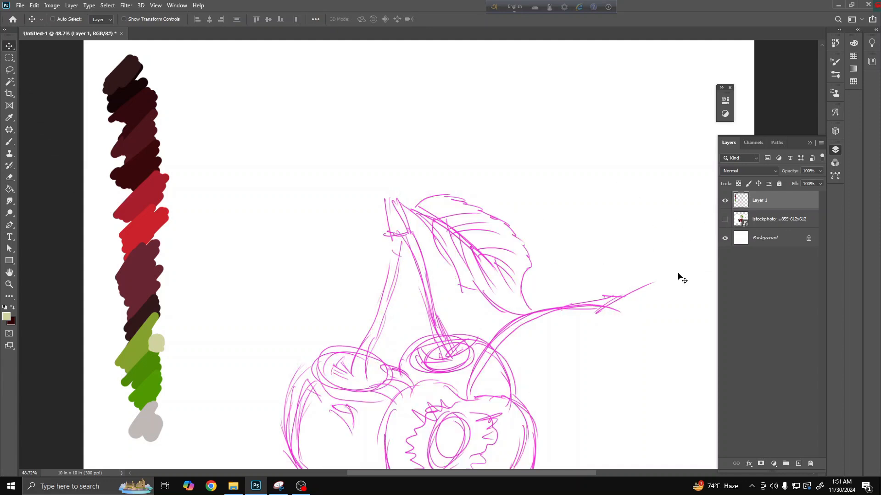
scroll(347, 267, down, 1)
scroll(346, 266, down, 2)
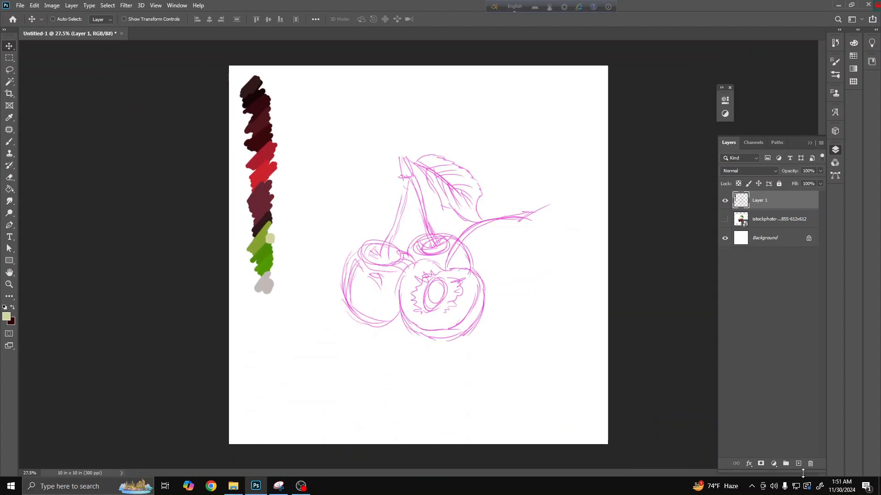
Add a new empty layer, rename the sketch layer "outline" and move it above the new layer
click(797, 464)
double_click(774, 214)
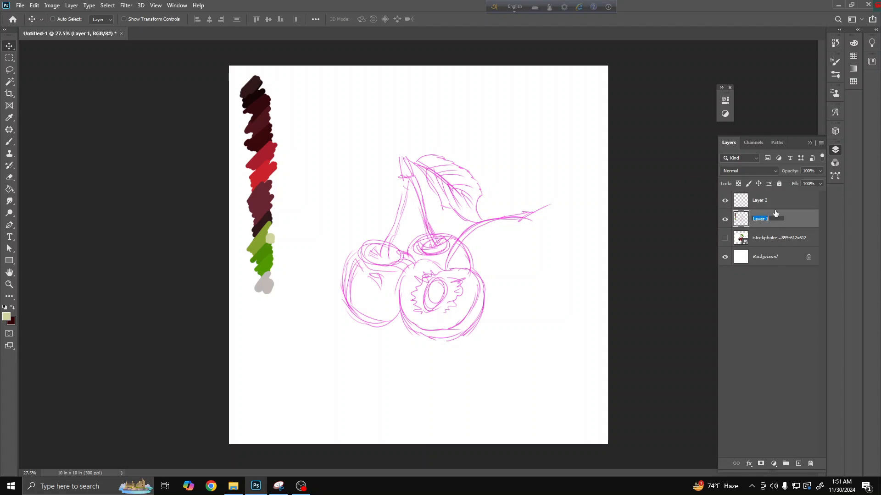
text(outline)
key(Return)
drag(766, 219, 766, 192)
Try adjusting the opacity of the outline layer
click(780, 221)
click(816, 201)
click(820, 170)
drag(820, 182, 794, 182)
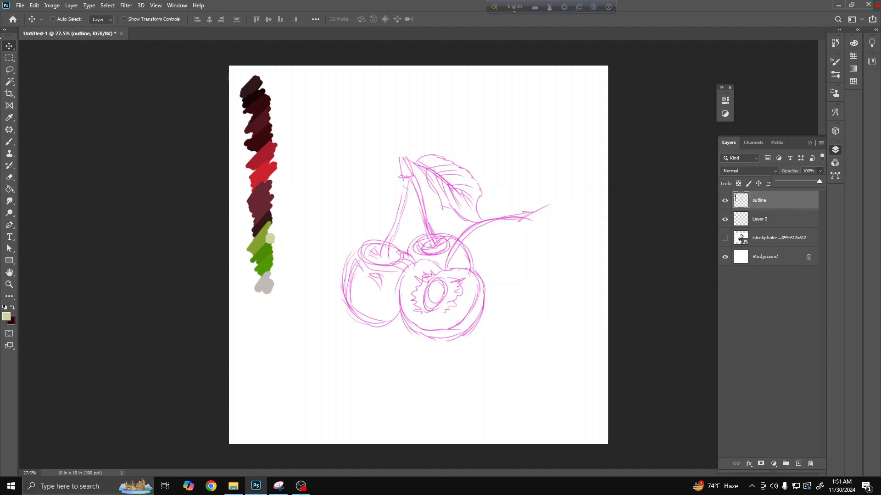
click(31, 47)
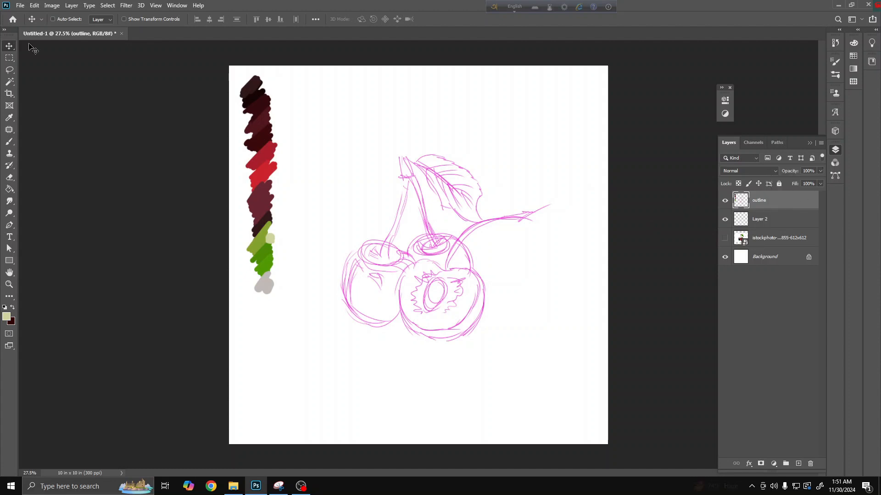
Select the empty layer below the outline and set up the KYLE Ultimate Charcoal Pencil brush at 152 px
click(759, 220)
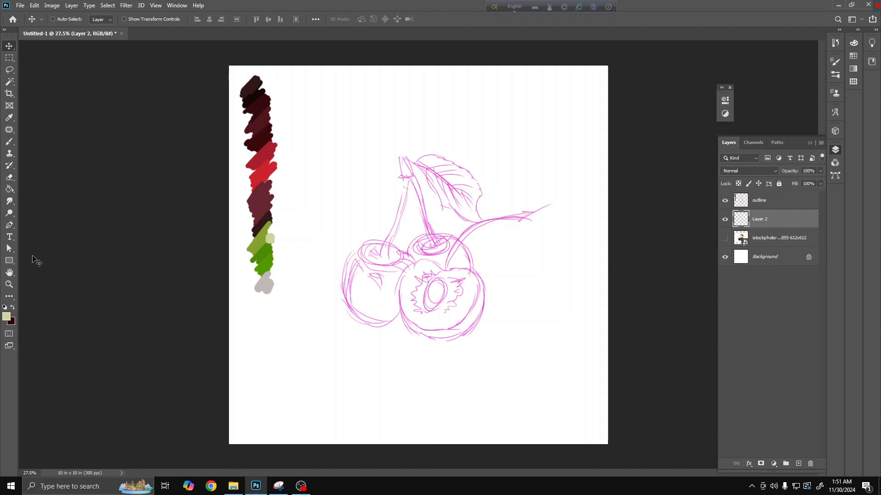
click(10, 141)
click(66, 19)
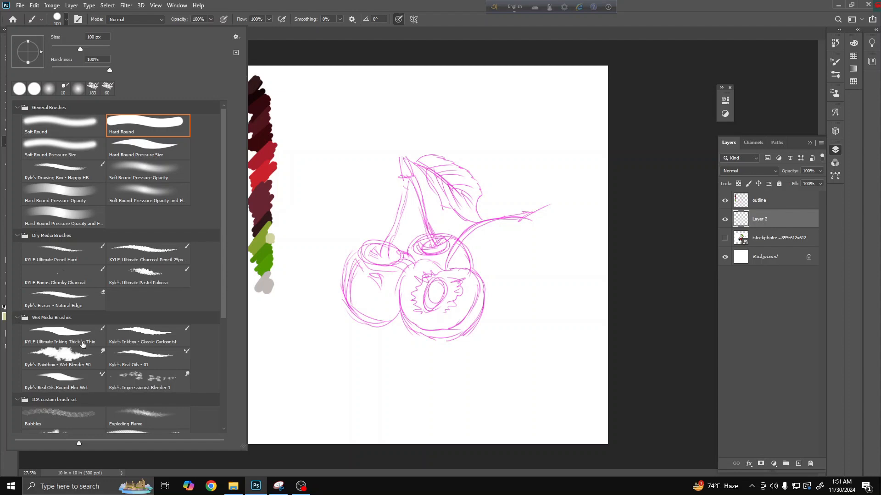
click(83, 345)
click(152, 243)
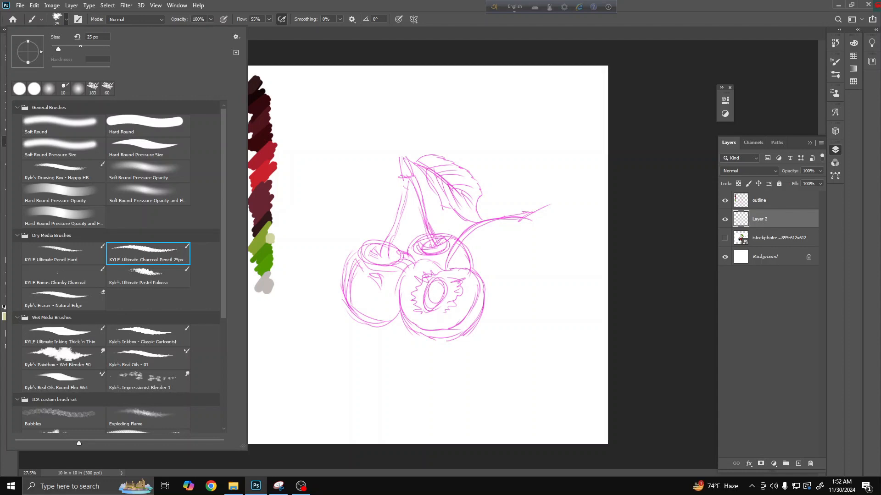
key(Return)
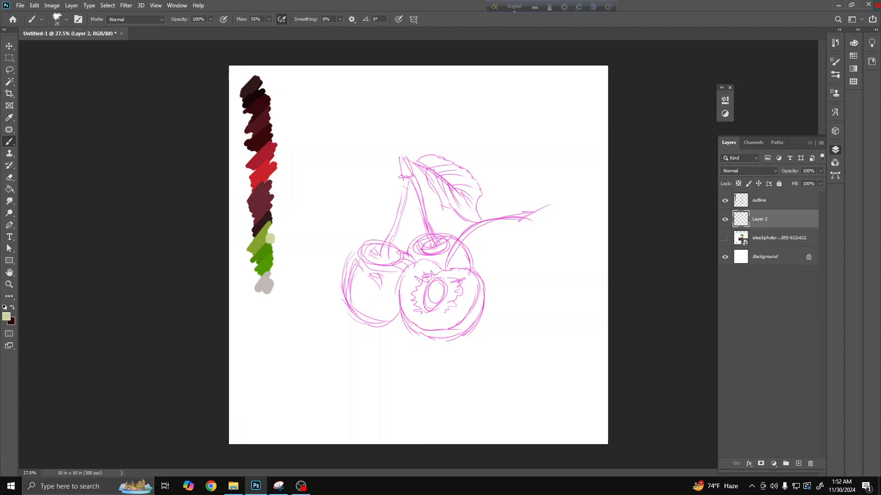
click(66, 19)
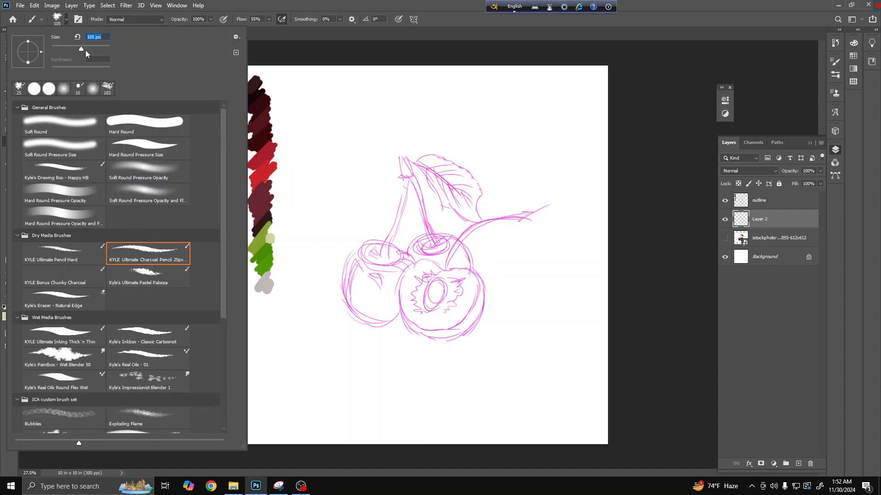
drag(85, 50, 93, 50)
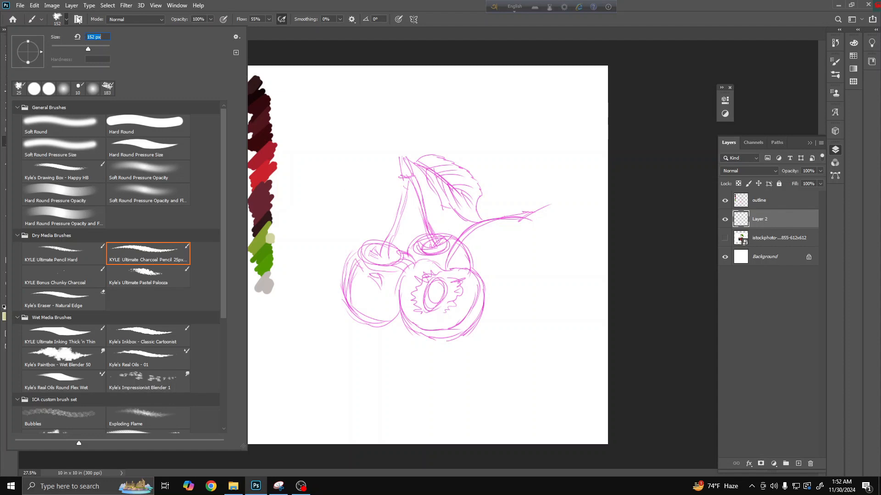
key(Return)
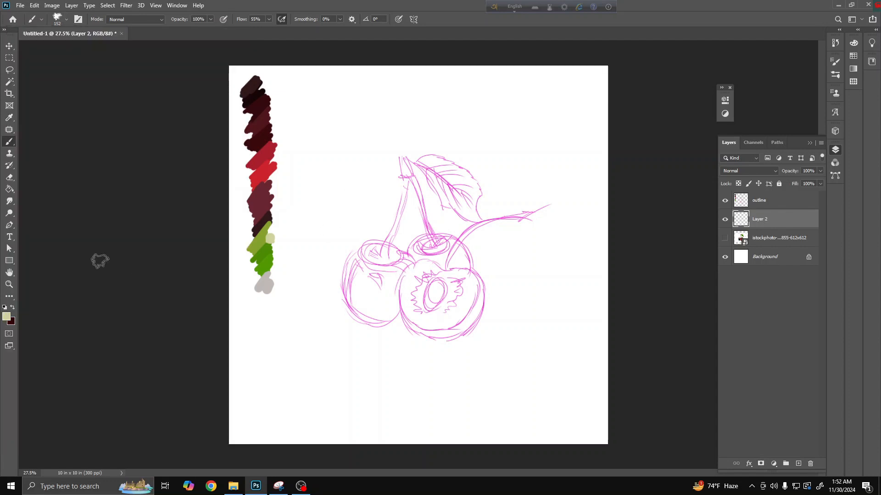
Sample the near-black 150506 from the palette and block in dark patches on the left and back cherries
click(6, 316)
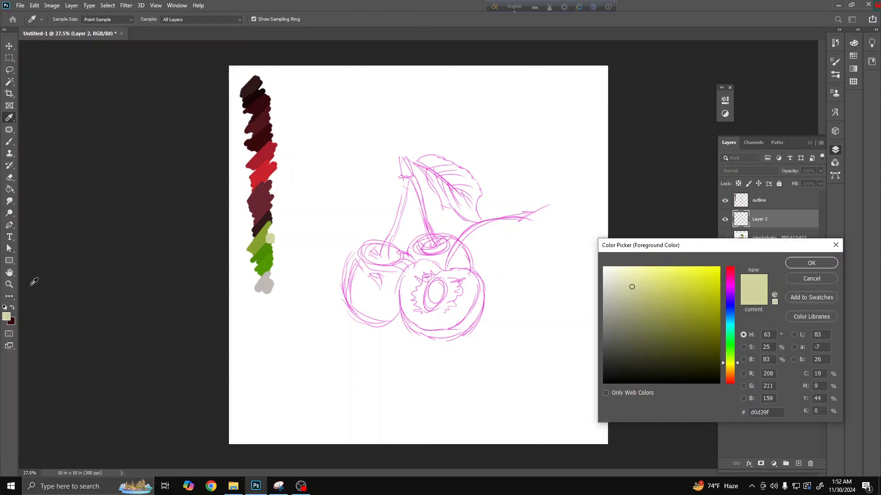
click(254, 97)
click(796, 264)
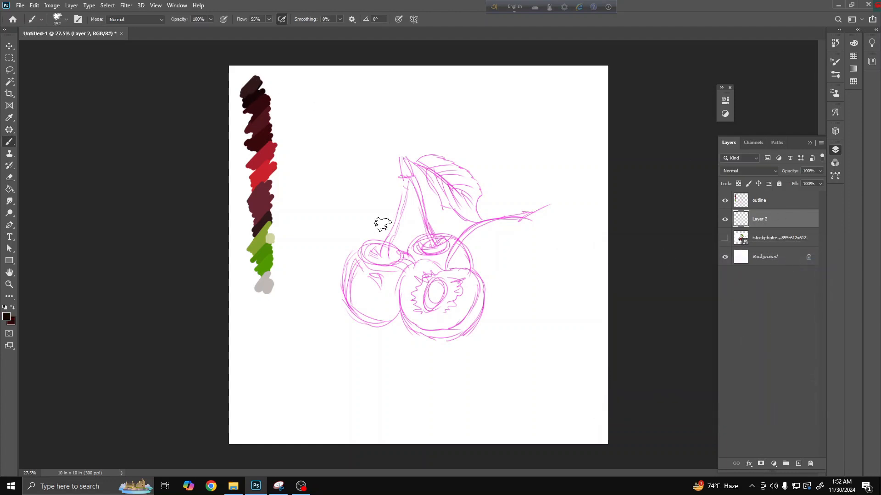
drag(371, 294, 391, 285)
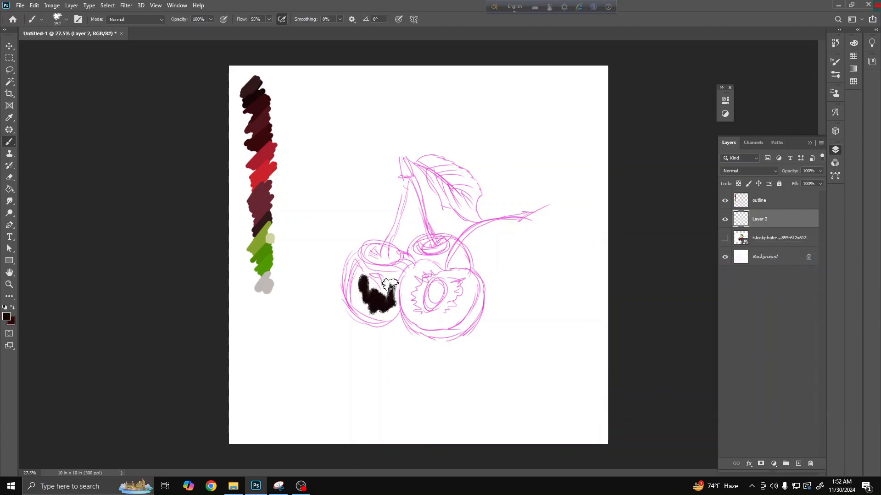
right_click(441, 255)
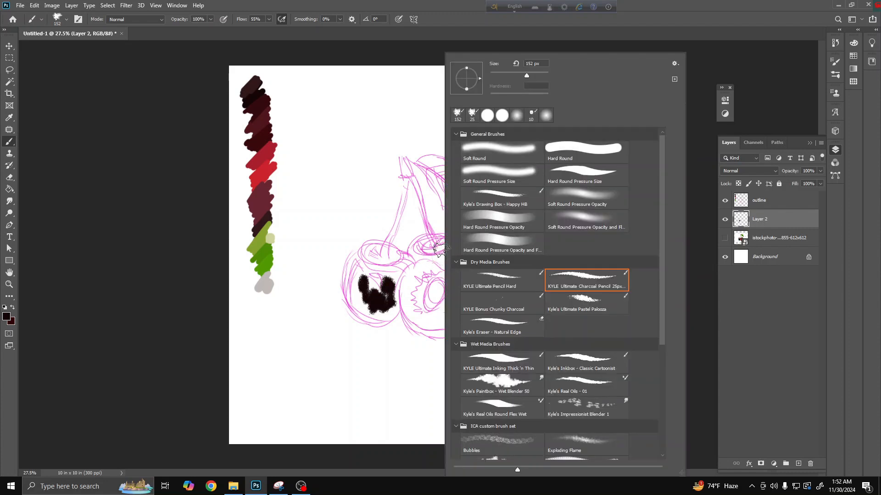
click(440, 250)
drag(429, 255, 434, 257)
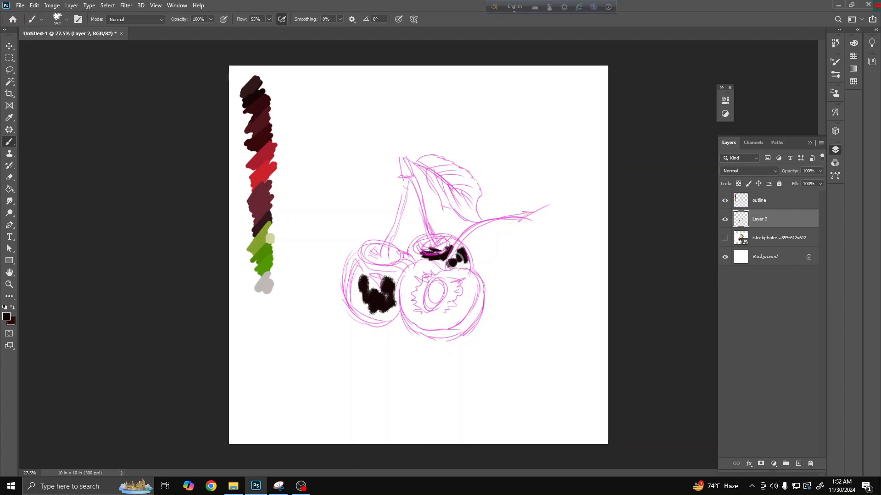
Sample the dark red 330a0e from the palette and paint it around the black patches on the left and back cherries
click(6, 316)
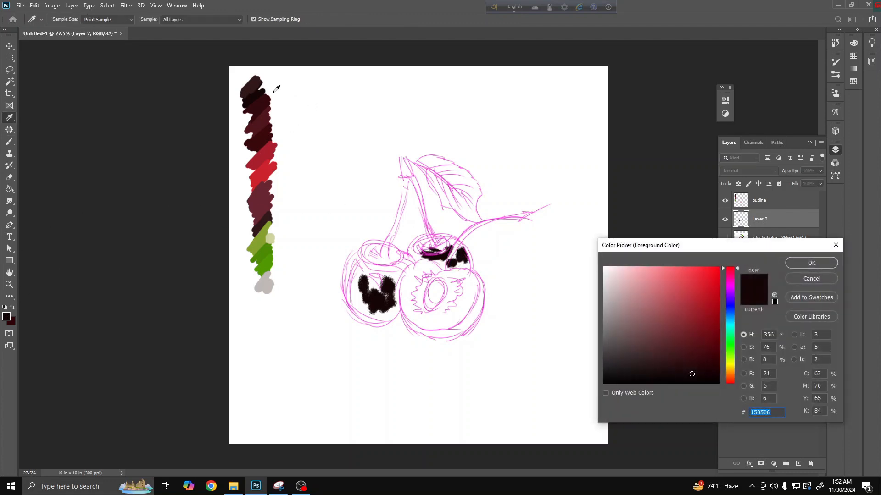
click(263, 103)
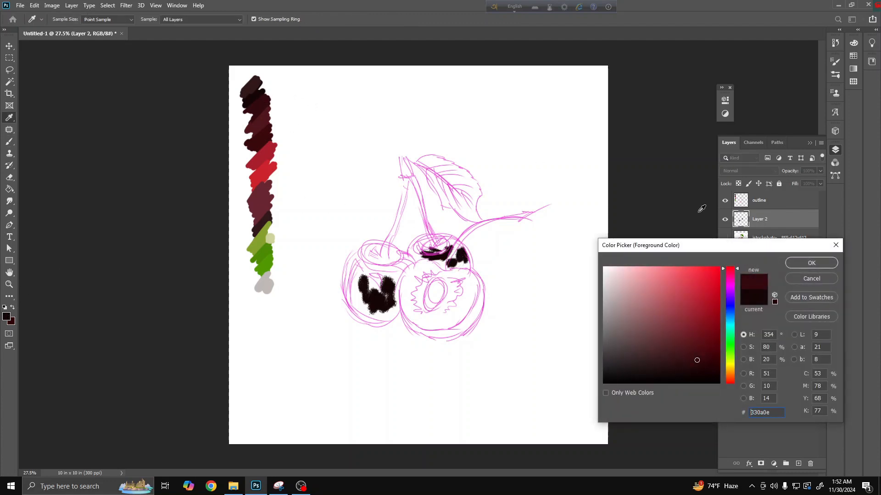
click(811, 263)
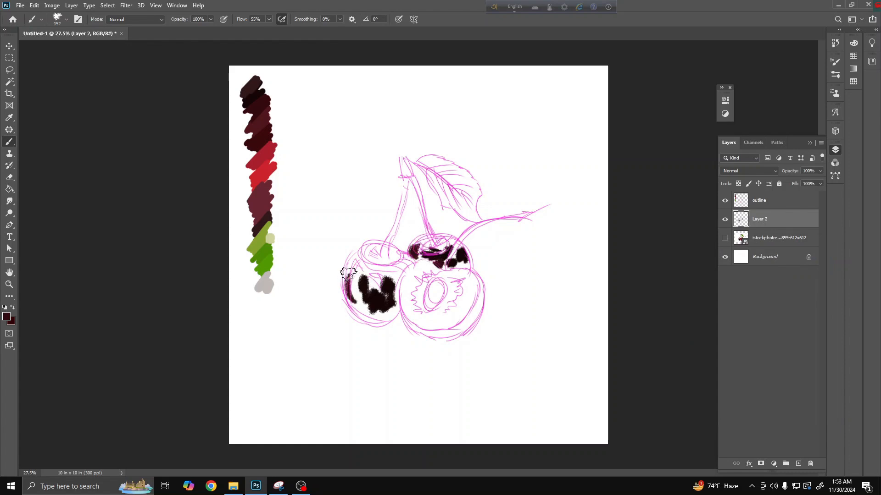
mouse_move(359, 304)
mouse_down()
mouse_move(371, 316)
mouse_move(392, 311)
mouse_up()
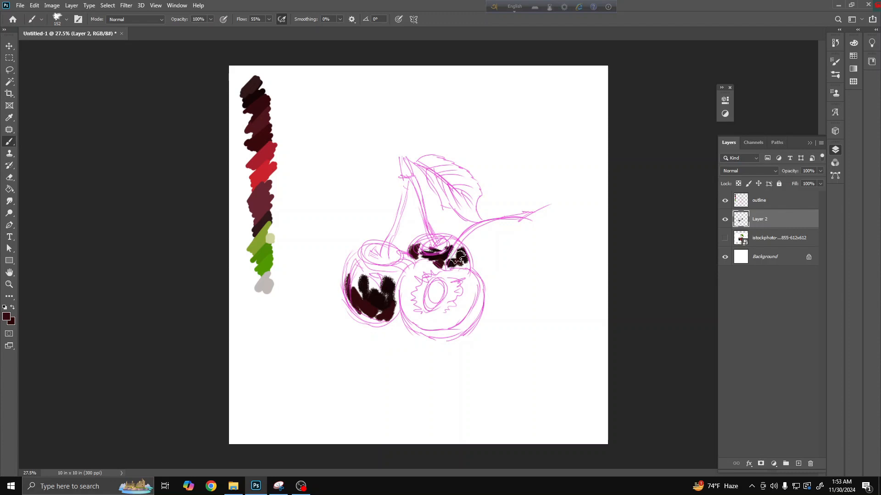
Switch to the Mixer Brush and clean the paint loaded on it
right_click(9, 141)
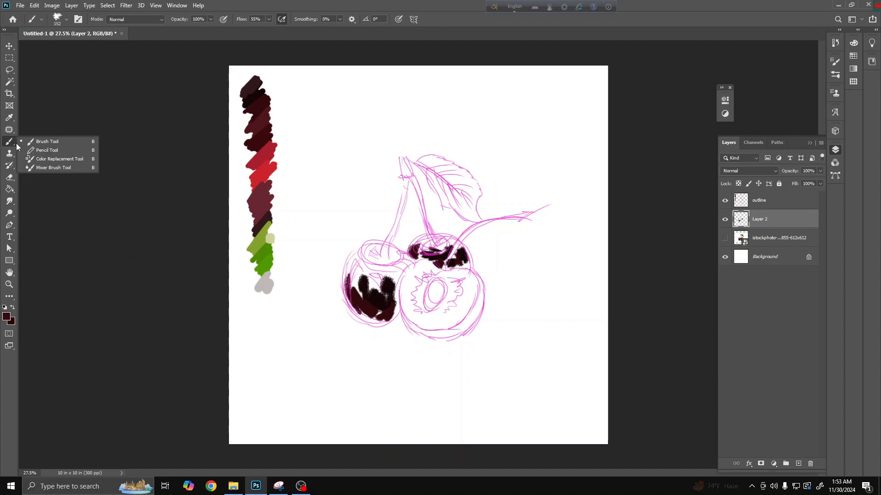
click(54, 167)
right_click(53, 167)
click(5, 143)
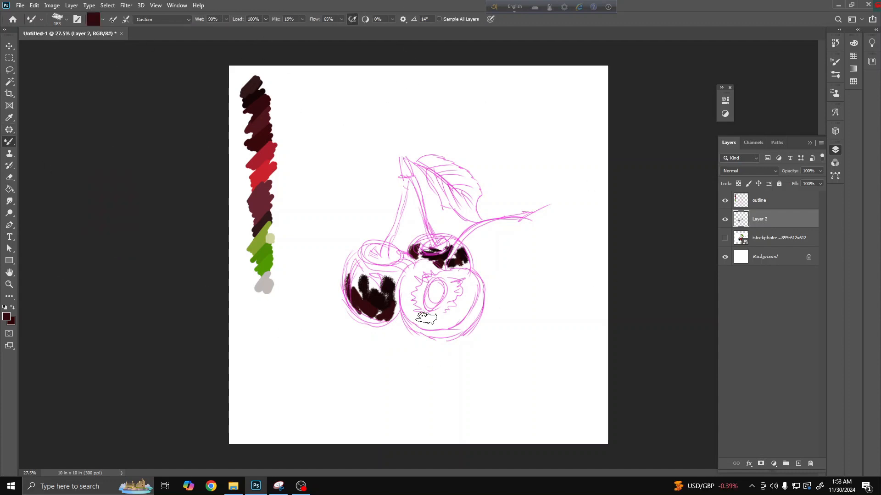
click(102, 19)
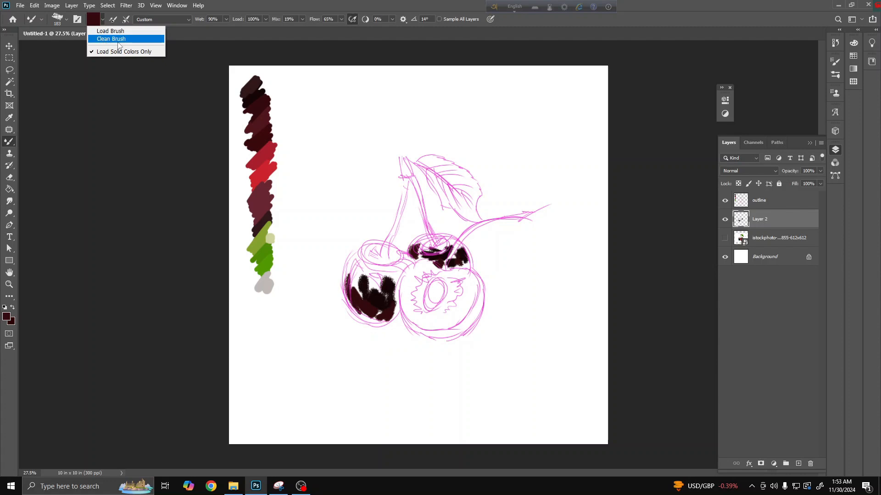
click(118, 40)
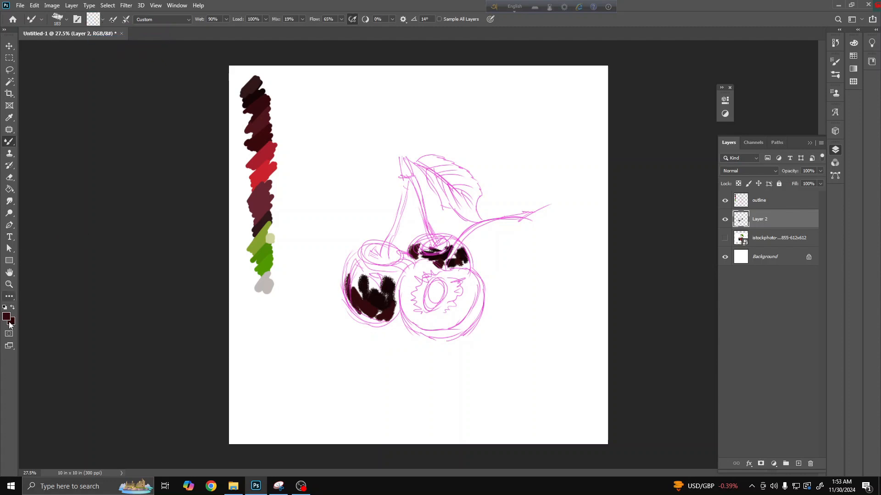
Shift the foreground colour to the dark purple 340a25 for the Mixer Brush
click(8, 319)
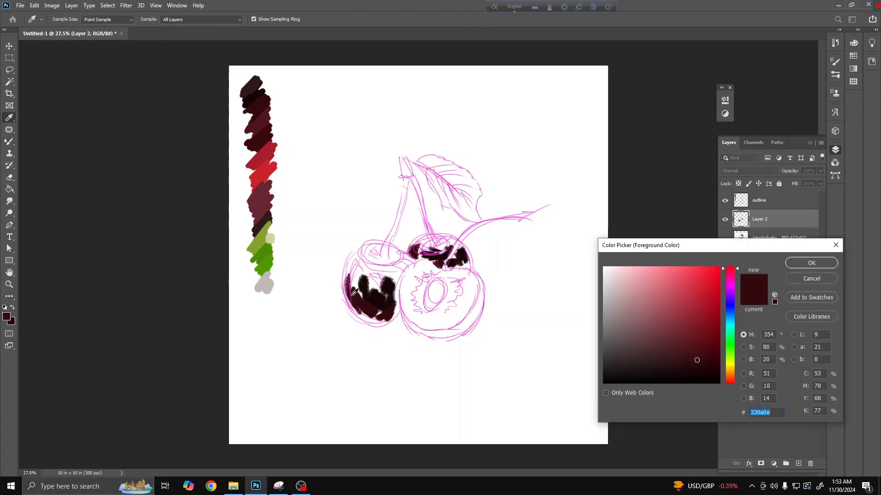
mouse_move(699, 353)
mouse_down()
mouse_move(657, 356)
mouse_move(690, 360)
mouse_up()
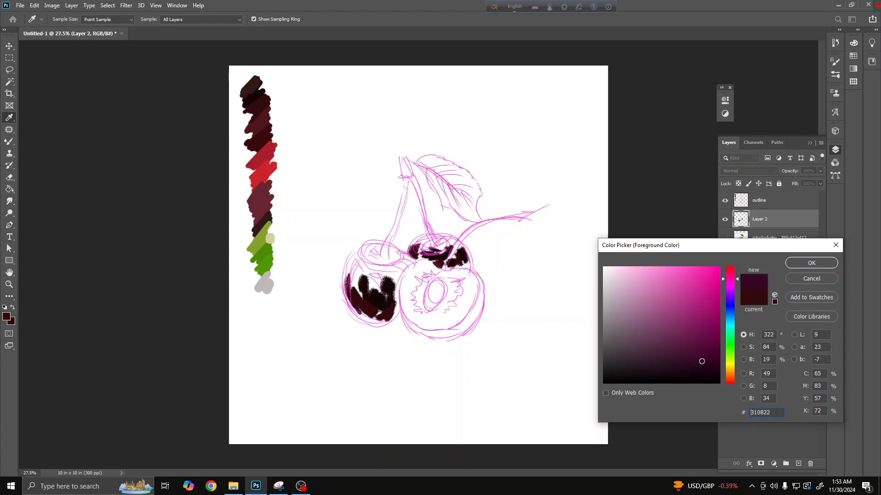
click(810, 264)
key(b)
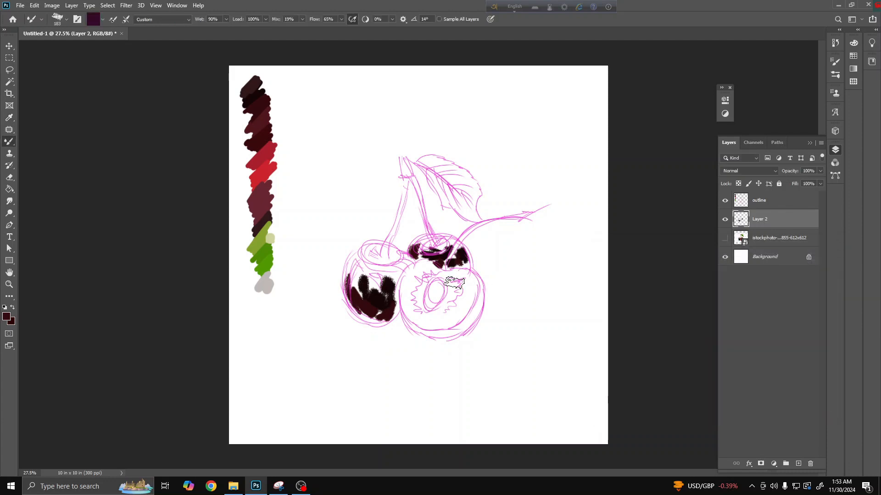
Reduce the Mixer Brush to 90 px and paint a dark purple band along the left cherry's left and lower edge
scroll(432, 181, up, 6)
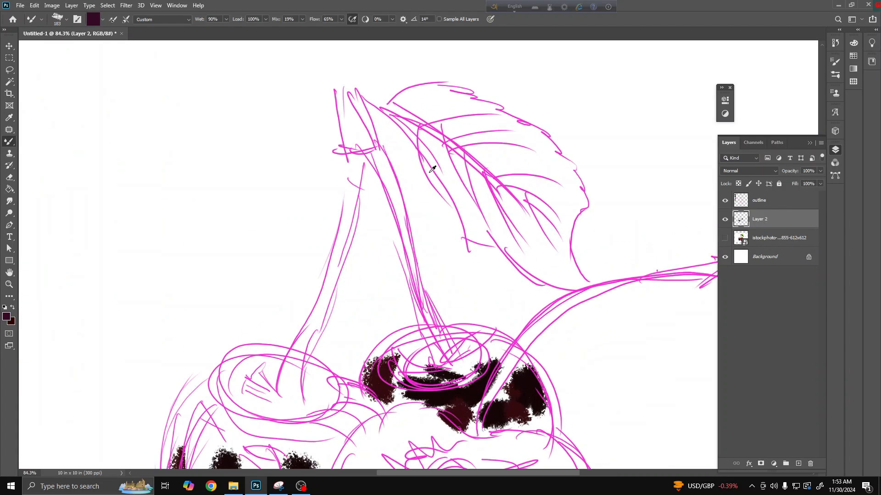
scroll(427, 169, down, 6)
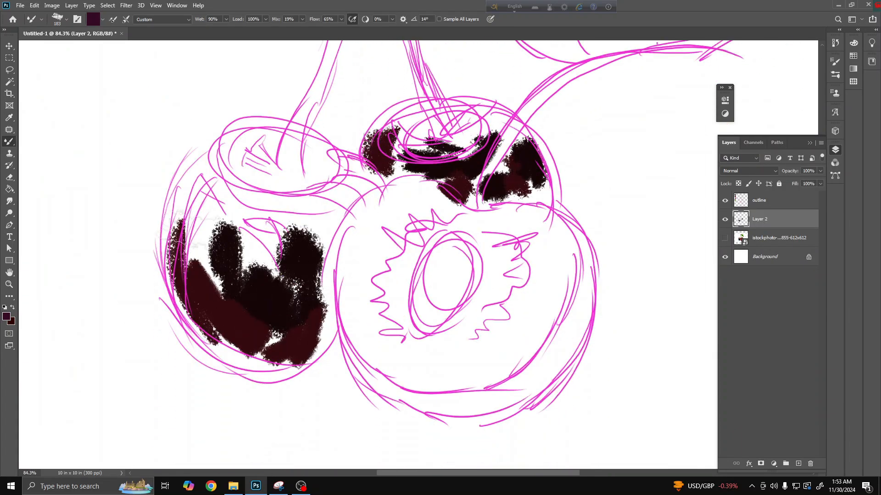
key(bracketleft)
key(bracketleft)
key(bracketleft)
key(bracketleft)
key(bracketleft)
mouse_move(177, 190)
mouse_down()
mouse_move(170, 252)
mouse_move(196, 154)
mouse_move(179, 305)
mouse_move(216, 350)
mouse_move(261, 370)
mouse_up()
Set the foreground colour to the lighter purple 490c33 and paint the left cherry's inner left side and lower rim
click(6, 316)
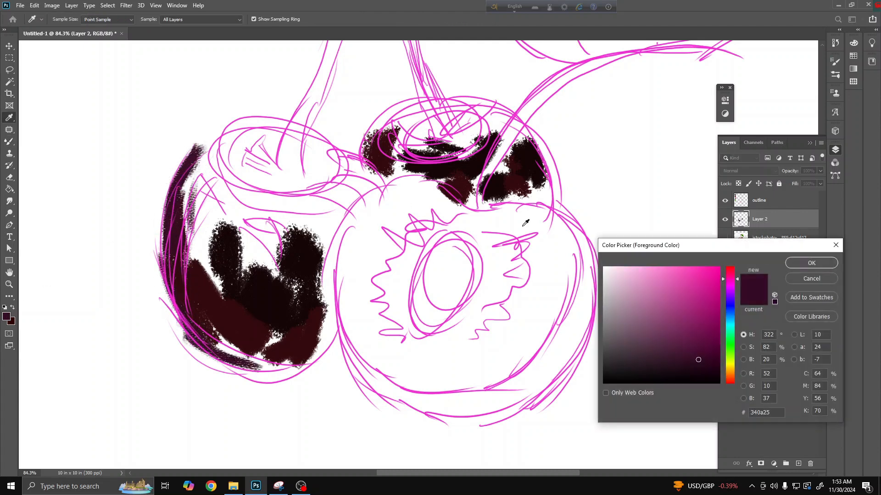
click(708, 340)
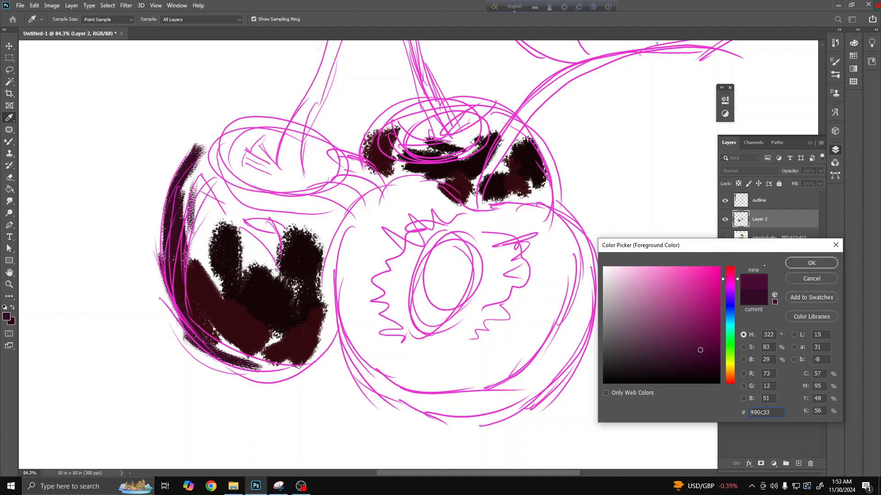
key(Return)
mouse_move(208, 241)
mouse_down()
mouse_move(203, 258)
mouse_move(210, 214)
mouse_move(192, 212)
mouse_move(222, 285)
mouse_move(191, 256)
mouse_move(206, 324)
mouse_move(243, 360)
mouse_move(282, 371)
mouse_up()
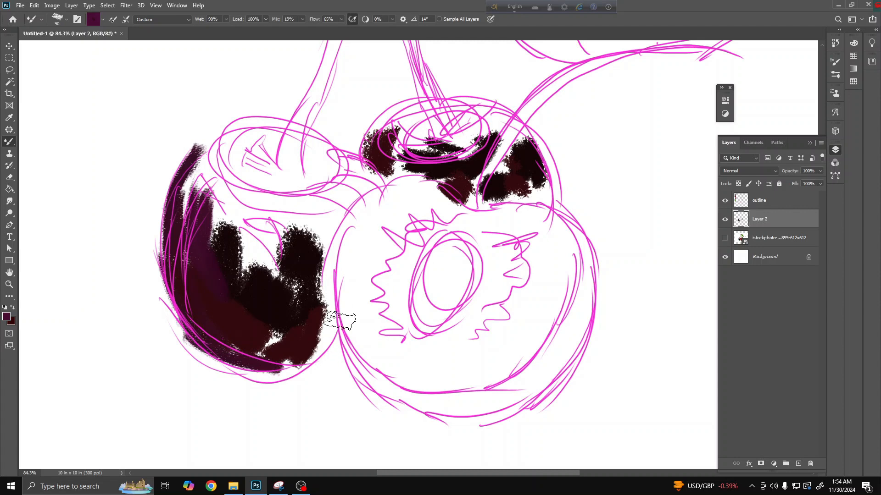
mouse_move(340, 321)
mouse_down()
mouse_move(315, 359)
mouse_move(283, 377)
mouse_move(262, 374)
mouse_move(214, 345)
mouse_move(178, 258)
mouse_up()
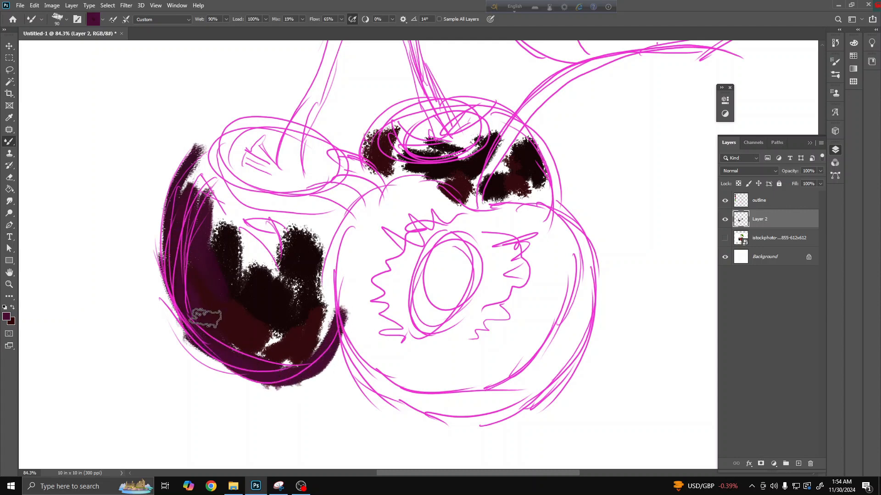
Extend the purple around the left cherry's outer edge up to the stem hollow and blend it over the dark patches
mouse_move(205, 318)
mouse_down()
mouse_move(175, 215)
mouse_move(191, 310)
mouse_move(172, 251)
mouse_move(172, 212)
mouse_move(171, 280)
mouse_move(188, 307)
mouse_move(169, 247)
mouse_move(206, 342)
mouse_move(172, 264)
mouse_move(172, 301)
mouse_move(171, 203)
mouse_move(209, 142)
mouse_move(228, 135)
mouse_move(213, 154)
mouse_move(250, 133)
mouse_up()
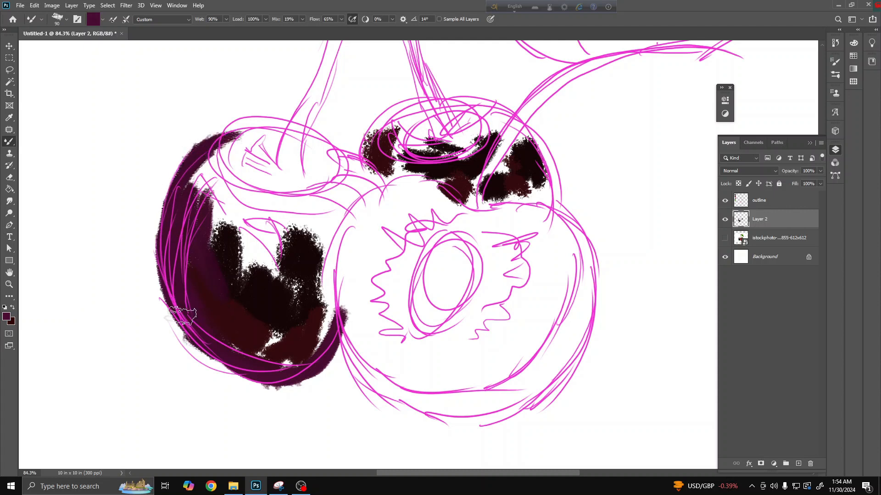
mouse_move(184, 316)
mouse_down()
mouse_move(231, 360)
mouse_move(194, 326)
mouse_move(271, 374)
mouse_move(235, 374)
mouse_move(208, 350)
mouse_move(166, 275)
mouse_move(165, 285)
mouse_move(167, 252)
mouse_up()
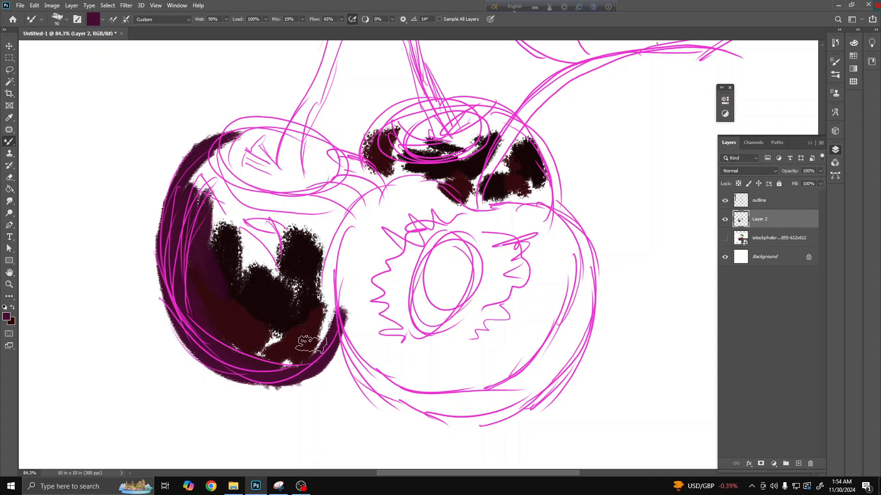
mouse_move(311, 343)
mouse_down()
mouse_move(231, 370)
mouse_move(280, 362)
mouse_move(257, 365)
mouse_move(298, 375)
mouse_move(248, 369)
mouse_move(293, 378)
mouse_move(323, 348)
mouse_move(321, 294)
mouse_up()
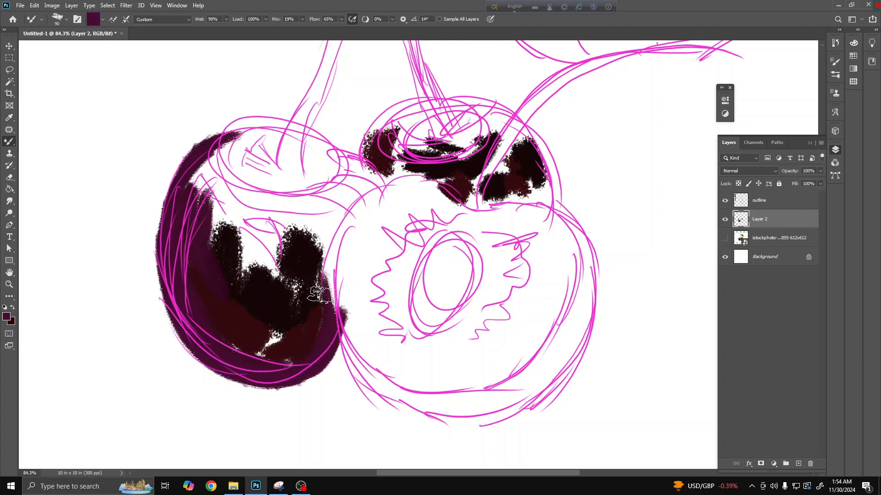
mouse_move(202, 172)
mouse_down()
mouse_move(245, 196)
mouse_move(247, 209)
mouse_move(206, 166)
mouse_move(208, 190)
mouse_move(195, 172)
mouse_move(214, 207)
mouse_move(242, 229)
mouse_move(227, 212)
mouse_move(202, 213)
mouse_move(233, 259)
mouse_move(255, 259)
mouse_move(256, 289)
mouse_move(273, 294)
mouse_move(224, 259)
mouse_move(242, 233)
mouse_move(249, 243)
mouse_move(258, 216)
mouse_up()
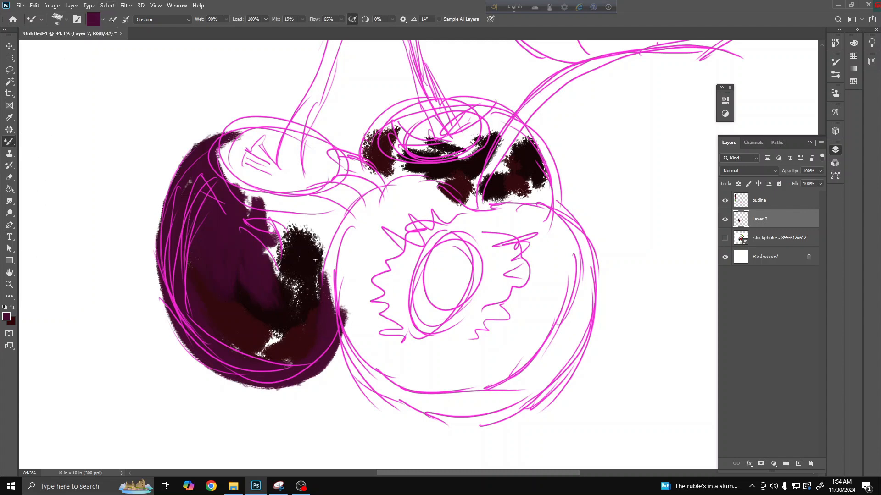
Undo the last purple blending strokes over the left cherry's dark patches and upper edge
click(103, 20)
click(306, 218)
key(ctrl+z)
key(ctrl+z)
key(ctrl+z)
key(ctrl+z)
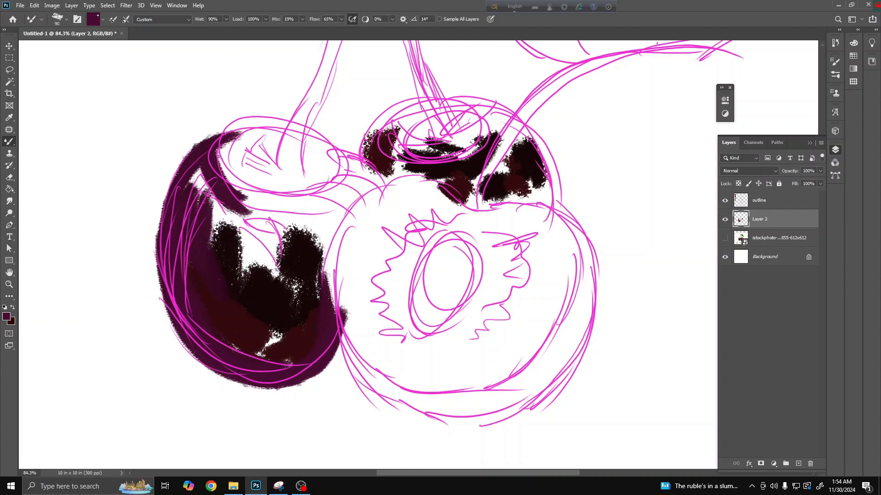
Clean the Mixer Brush and blend the left cherry's dark patches and purple together until its body is filled to the right edge
click(104, 20)
click(112, 39)
mouse_move(252, 235)
mouse_down()
mouse_move(210, 208)
mouse_move(199, 173)
mouse_move(187, 187)
mouse_move(201, 231)
mouse_move(198, 272)
mouse_move(221, 318)
mouse_move(223, 289)
mouse_move(241, 327)
mouse_move(224, 275)
mouse_move(267, 333)
mouse_move(258, 269)
mouse_move(237, 253)
mouse_move(259, 270)
mouse_move(234, 214)
mouse_move(259, 247)
mouse_up()
mouse_move(212, 223)
mouse_down()
mouse_move(195, 271)
mouse_move(228, 308)
mouse_move(234, 338)
mouse_move(284, 354)
mouse_move(241, 314)
mouse_move(236, 282)
mouse_move(290, 336)
mouse_move(300, 295)
mouse_move(262, 245)
mouse_move(285, 240)
mouse_move(284, 259)
mouse_move(283, 237)
mouse_move(314, 220)
mouse_move(305, 225)
mouse_move(319, 241)
mouse_move(284, 227)
mouse_move(282, 203)
mouse_move(257, 195)
mouse_move(267, 198)
mouse_move(262, 209)
mouse_move(251, 201)
mouse_move(290, 202)
mouse_move(310, 216)
mouse_move(326, 268)
mouse_move(301, 247)
mouse_move(317, 276)
mouse_move(318, 321)
mouse_move(333, 285)
mouse_move(296, 336)
mouse_move(330, 313)
mouse_up()
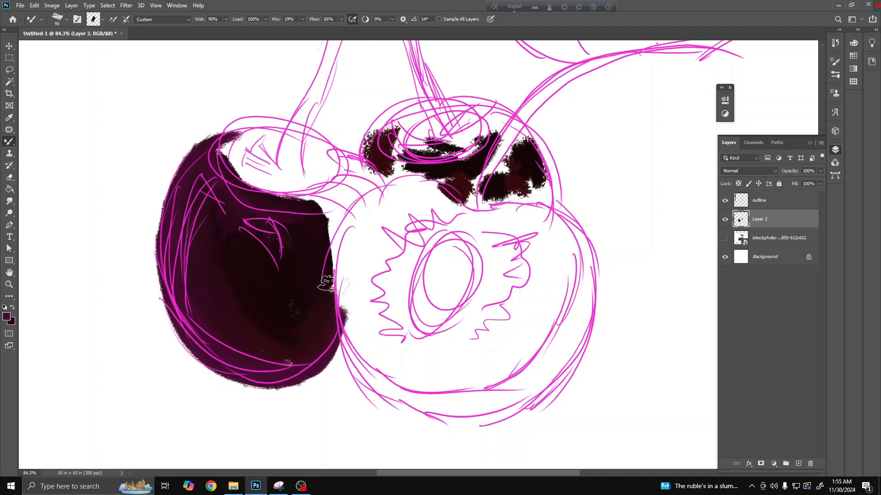
mouse_move(334, 283)
mouse_down()
mouse_move(295, 353)
mouse_move(306, 308)
mouse_move(290, 305)
mouse_move(244, 241)
mouse_move(269, 311)
mouse_move(212, 211)
mouse_move(237, 273)
mouse_up()
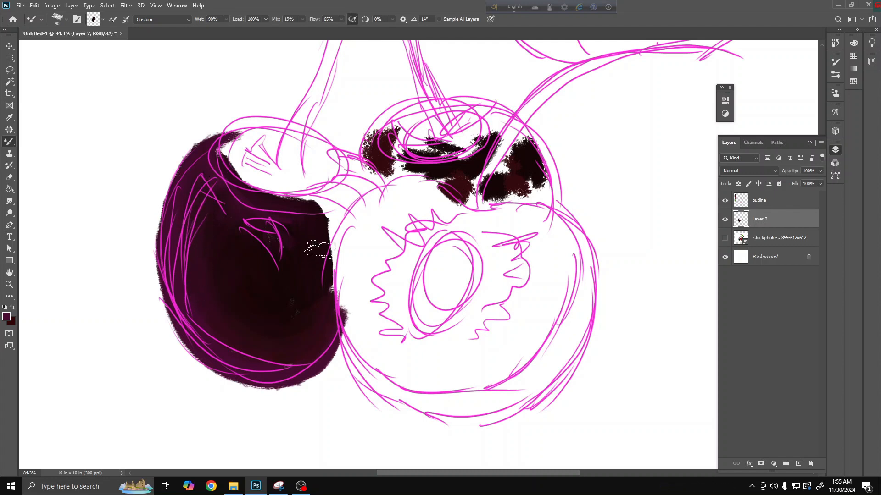
Paint dark purple over the left cherry's shoulder and rim, and load the Mixer Brush to cover most of the stem hollow
mouse_move(322, 203)
mouse_down()
mouse_move(341, 195)
mouse_move(333, 197)
mouse_move(340, 192)
mouse_move(321, 280)
mouse_move(351, 185)
mouse_move(346, 160)
mouse_move(359, 173)
mouse_move(349, 156)
mouse_move(305, 134)
mouse_up()
mouse_move(258, 118)
mouse_down()
mouse_move(216, 140)
mouse_move(293, 129)
mouse_move(312, 138)
mouse_move(246, 196)
mouse_move(241, 140)
mouse_move(293, 131)
mouse_move(328, 170)
mouse_move(261, 188)
mouse_move(311, 188)
mouse_up()
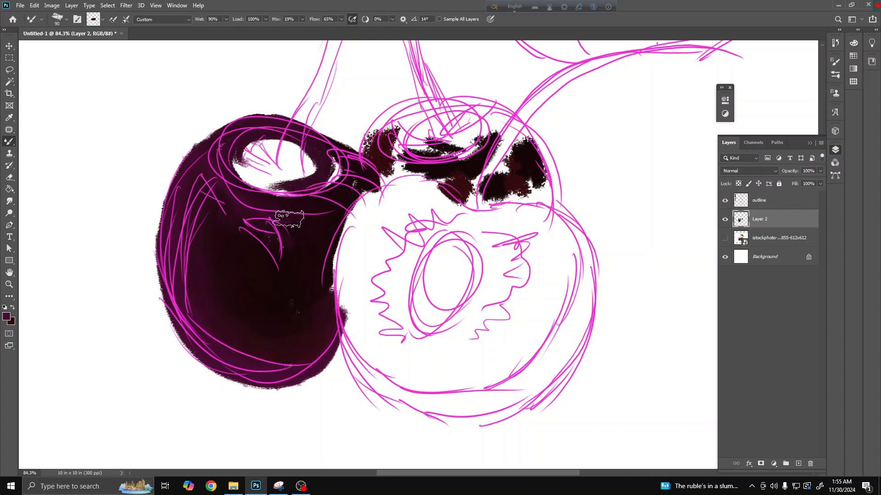
mouse_move(249, 189)
mouse_down()
mouse_move(229, 165)
mouse_move(275, 151)
mouse_move(257, 178)
mouse_move(278, 184)
mouse_move(289, 175)
mouse_move(305, 185)
mouse_up()
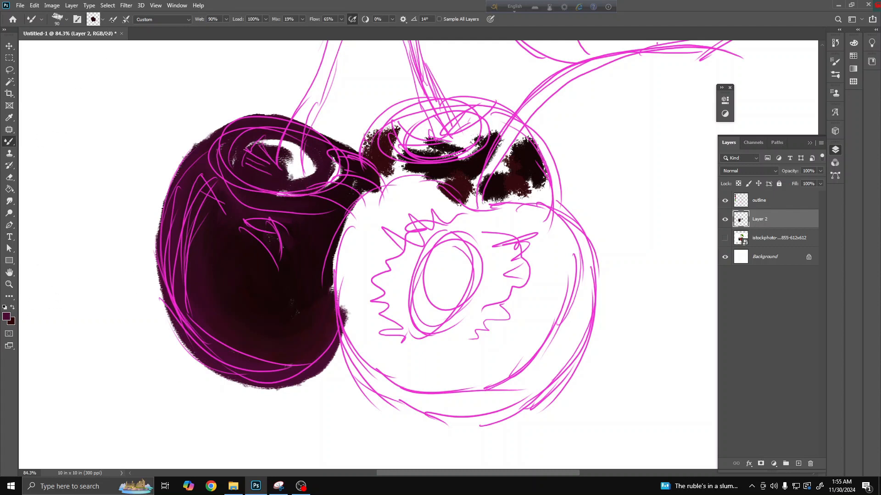
click(102, 19)
click(117, 29)
drag(280, 152, 298, 167)
Set the foreground colour to the brighter purple 7d0351 and work it into the left cherry's stem hollow and body, blending towards the right edge
click(6, 316)
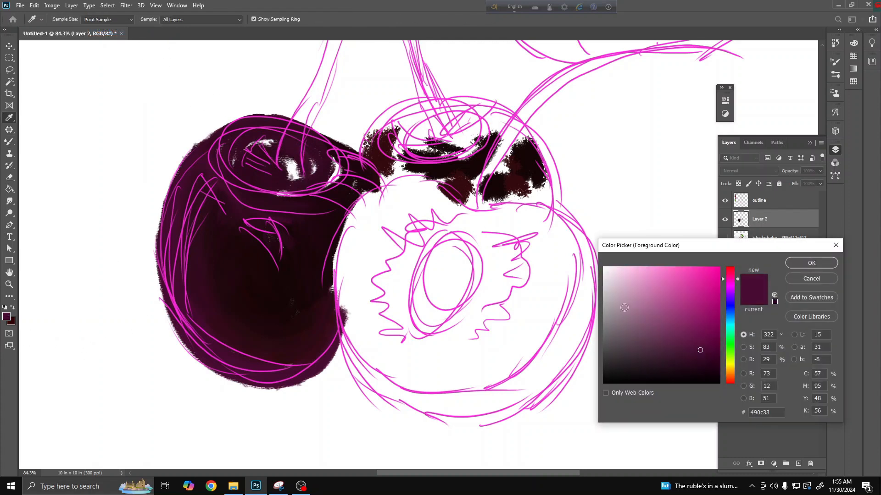
click(714, 328)
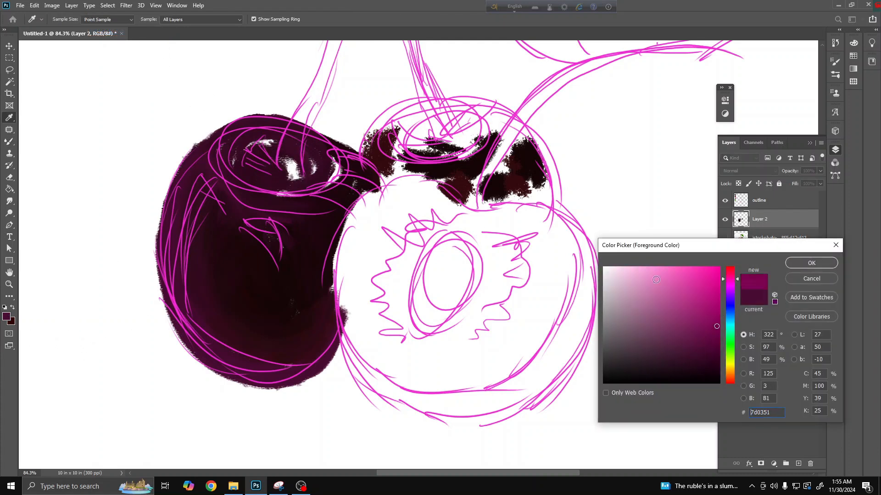
click(810, 264)
scroll(236, 61, down, 3)
scroll(236, 61, up, 5)
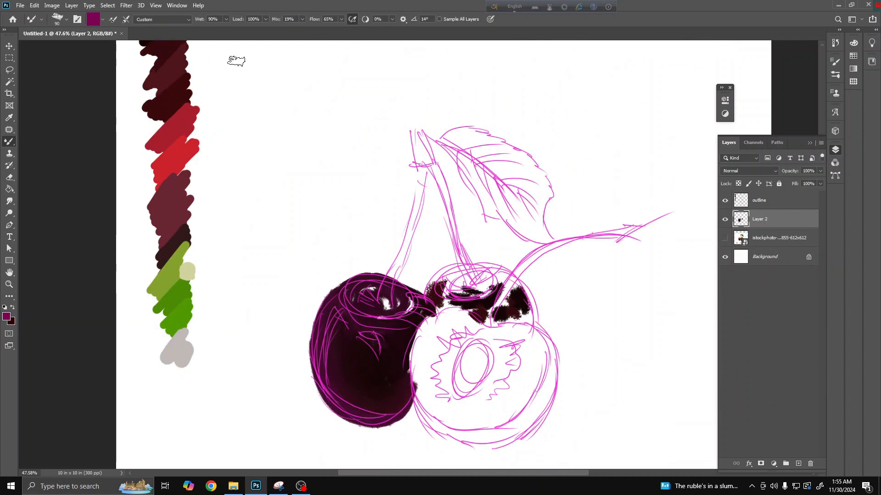
scroll(236, 61, up, 3)
scroll(252, 353, up, 3)
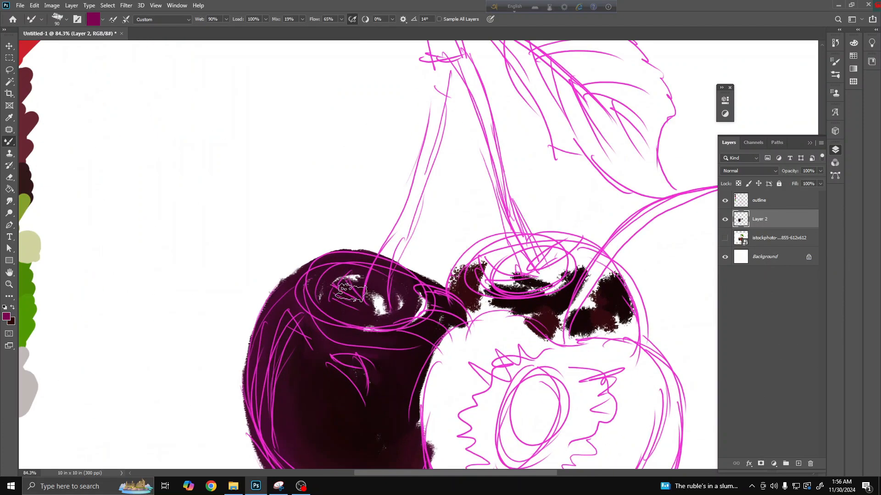
mouse_move(351, 293)
mouse_down()
mouse_move(391, 308)
mouse_move(352, 304)
mouse_move(322, 281)
mouse_move(343, 305)
mouse_move(423, 316)
mouse_move(358, 338)
mouse_move(378, 331)
mouse_move(327, 320)
mouse_move(297, 300)
mouse_move(312, 328)
mouse_move(413, 363)
mouse_move(396, 377)
mouse_move(390, 365)
mouse_move(301, 340)
mouse_move(289, 366)
mouse_move(301, 436)
mouse_move(300, 335)
mouse_move(284, 352)
mouse_move(327, 393)
mouse_move(379, 304)
mouse_move(357, 278)
mouse_move(339, 300)
mouse_move(365, 301)
mouse_move(360, 310)
mouse_move(346, 287)
mouse_up()
mouse_move(353, 294)
mouse_down()
mouse_move(372, 290)
mouse_move(366, 299)
mouse_move(378, 298)
mouse_move(380, 309)
mouse_move(413, 285)
mouse_up()
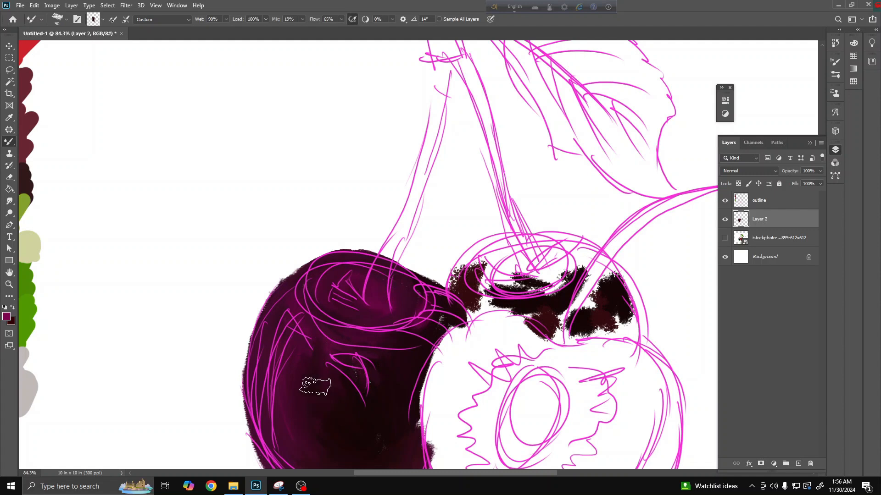
mouse_move(335, 371)
mouse_down()
mouse_move(347, 342)
mouse_move(313, 374)
mouse_move(314, 349)
mouse_move(339, 346)
mouse_move(360, 362)
mouse_move(301, 347)
mouse_move(294, 386)
mouse_move(309, 440)
mouse_move(327, 402)
mouse_move(322, 323)
mouse_move(296, 327)
mouse_move(272, 396)
mouse_move(299, 408)
mouse_move(300, 329)
mouse_move(337, 319)
mouse_move(322, 326)
mouse_move(371, 345)
mouse_move(396, 343)
mouse_move(421, 319)
mouse_move(425, 300)
mouse_move(432, 306)
mouse_move(418, 400)
mouse_move(420, 461)
mouse_up()
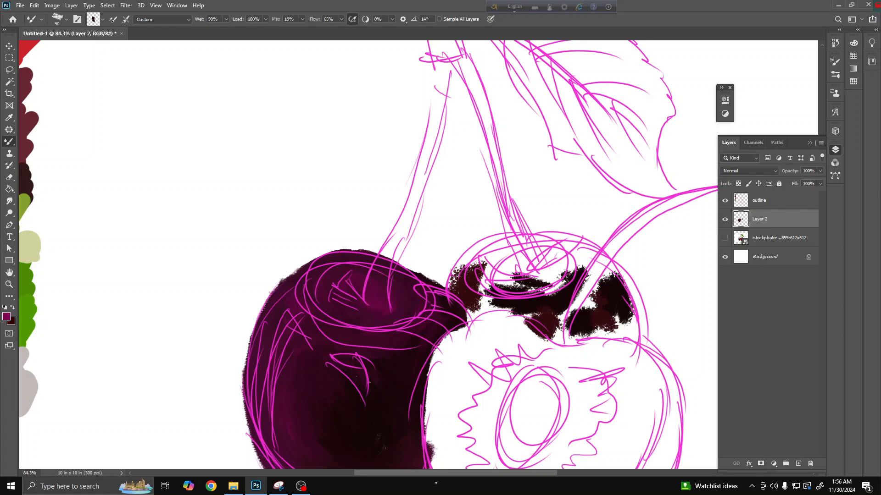
Hide the outline layer and smooth the purple-to-black transitions across the left cherry's upper and left areas
scroll(222, 258, down, 2)
click(725, 200)
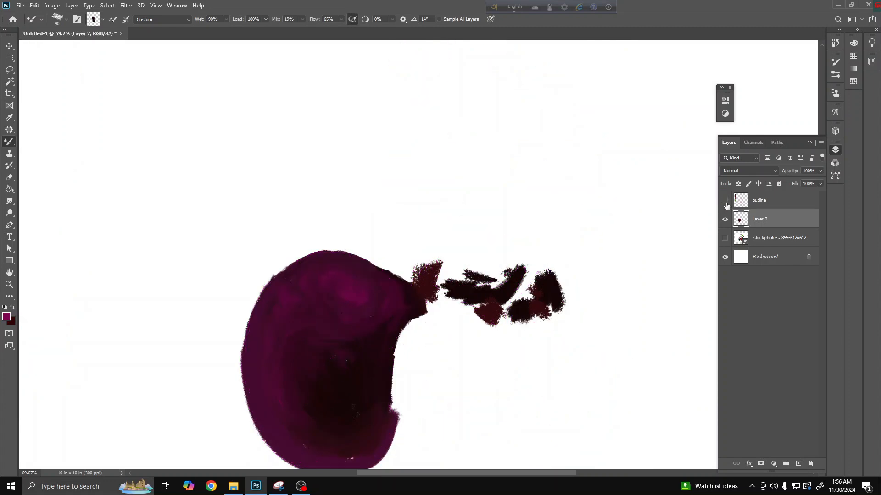
scroll(321, 354, down, 1)
scroll(327, 352, up, 3)
mouse_move(327, 352)
mouse_down()
mouse_move(383, 280)
mouse_move(301, 342)
mouse_move(354, 327)
mouse_move(344, 343)
mouse_move(351, 365)
mouse_move(290, 387)
mouse_move(334, 313)
mouse_move(275, 320)
mouse_move(267, 279)
mouse_move(242, 318)
mouse_move(237, 377)
mouse_move(259, 267)
mouse_move(248, 280)
mouse_move(251, 293)
mouse_move(261, 262)
mouse_move(245, 324)
mouse_move(269, 254)
mouse_move(270, 270)
mouse_move(264, 260)
mouse_move(308, 298)
mouse_move(314, 274)
mouse_move(295, 252)
mouse_move(326, 285)
mouse_move(296, 271)
mouse_move(329, 273)
mouse_move(353, 235)
mouse_move(373, 265)
mouse_move(334, 278)
mouse_move(391, 280)
mouse_move(403, 255)
mouse_move(415, 296)
mouse_move(381, 323)
mouse_move(413, 266)
mouse_move(392, 331)
mouse_move(397, 347)
mouse_move(414, 251)
mouse_move(391, 321)
mouse_move(408, 297)
mouse_move(383, 328)
mouse_move(388, 341)
mouse_move(395, 308)
mouse_move(370, 333)
mouse_move(372, 339)
mouse_move(394, 331)
mouse_move(374, 369)
mouse_move(368, 356)
mouse_move(263, 358)
mouse_up()
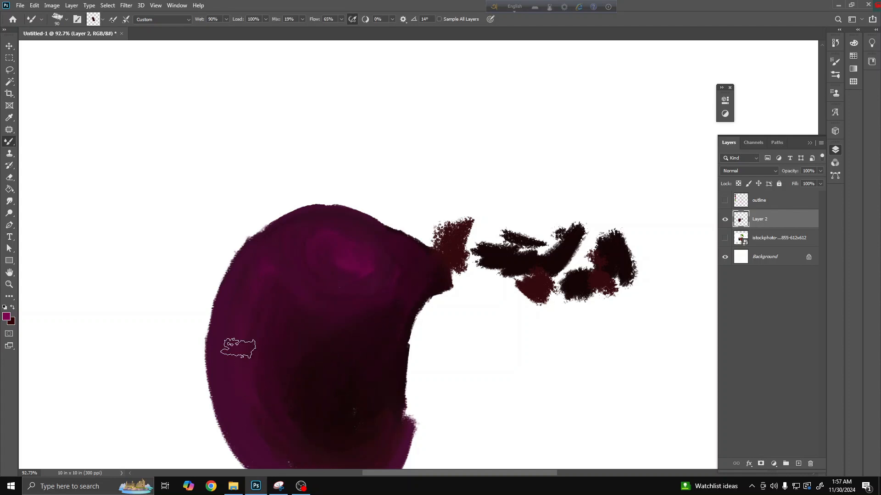
scroll(237, 347, left, 10)
scroll(275, 280, down, 10)
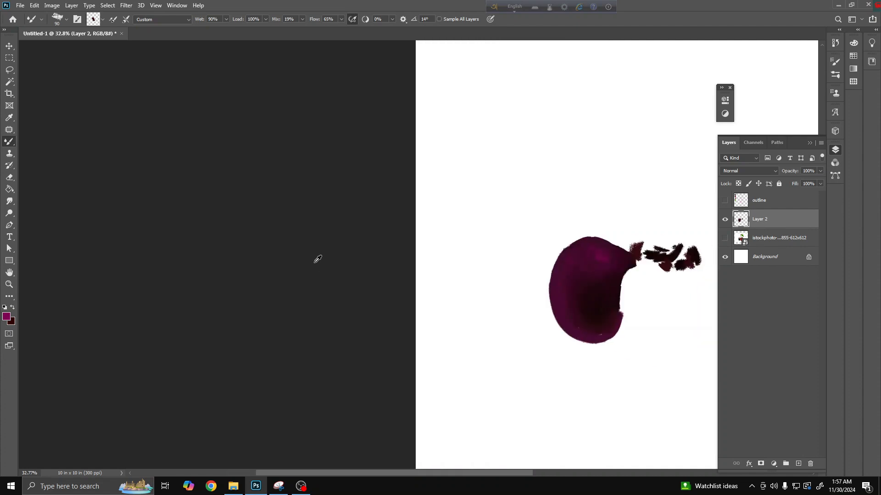
scroll(380, 271, up, 10)
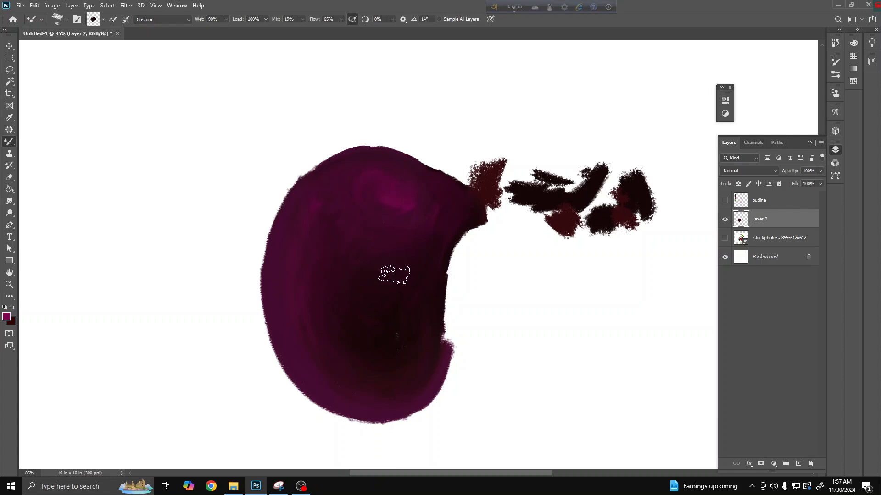
Enlarge the Mixer Brush to 500 px and softly blend purple over the dark right side of the left cherry
key(bracketright)
key(bracketright)
key(bracketright)
key(bracketright)
key(bracketright)
key(bracketright)
key(bracketright)
key(bracketright)
key(bracketright)
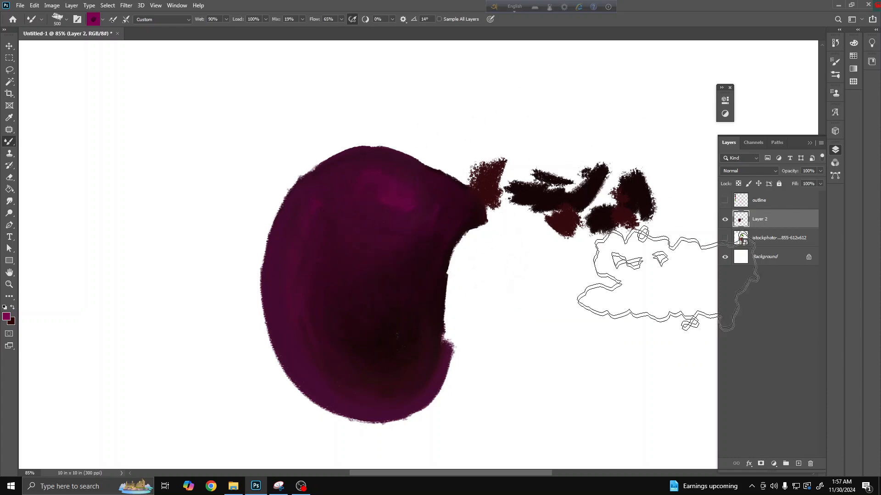
mouse_move(548, 353)
mouse_down()
mouse_move(418, 391)
mouse_move(407, 364)
mouse_move(352, 344)
mouse_move(350, 319)
mouse_move(422, 273)
mouse_up()
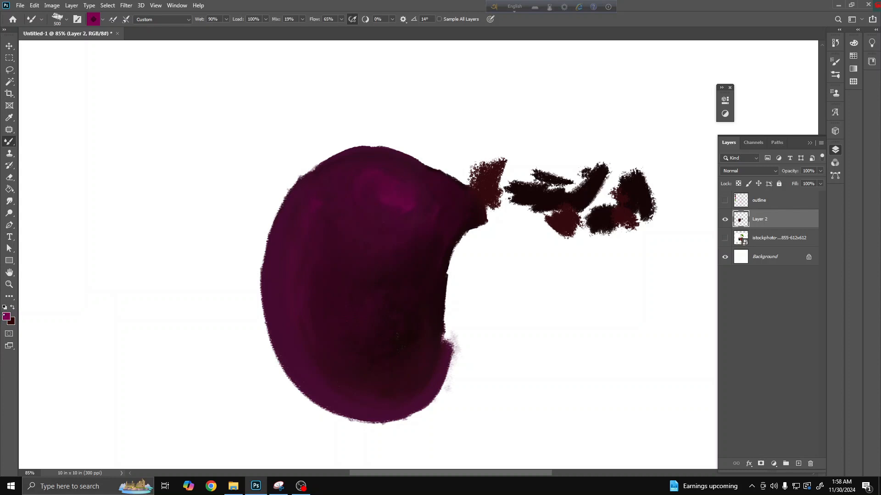
Set the foreground colour to a muted light pinkish purple for the Mixer Brush highlights
click(6, 316)
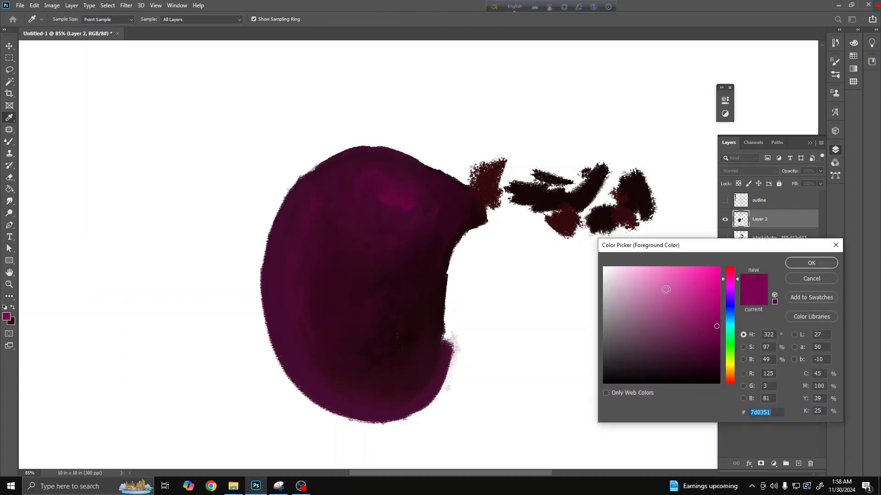
click(608, 293)
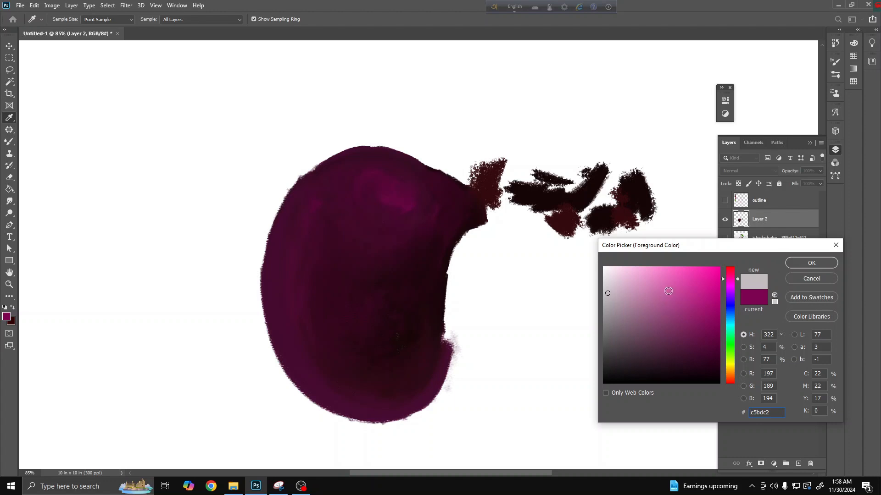
click(662, 319)
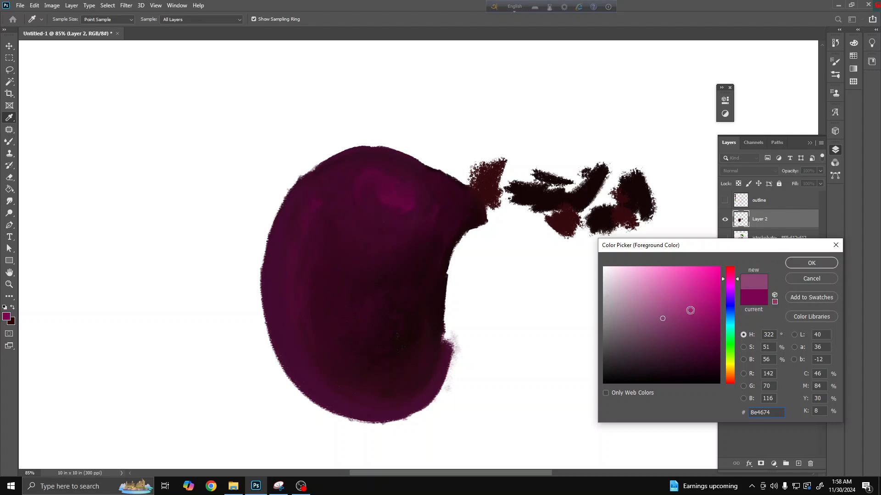
drag(665, 301, 644, 300)
click(800, 265)
key(b)
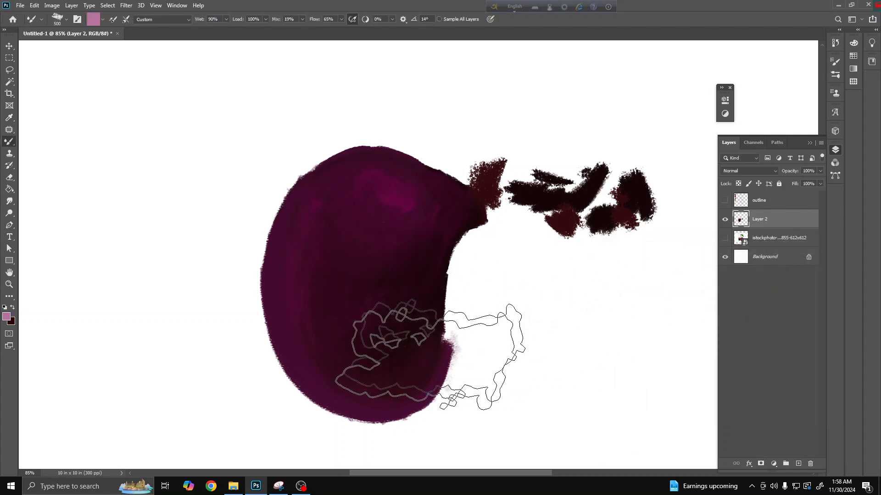
Reduce the Mixer Brush to 90 px and paint a soft curved highlight down the left cherry's left side
key(bracketleft)
key(bracketleft)
key(bracketleft)
key(bracketleft)
key(bracketleft)
key(bracketleft)
key(bracketleft)
key(bracketleft)
key(bracketleft)
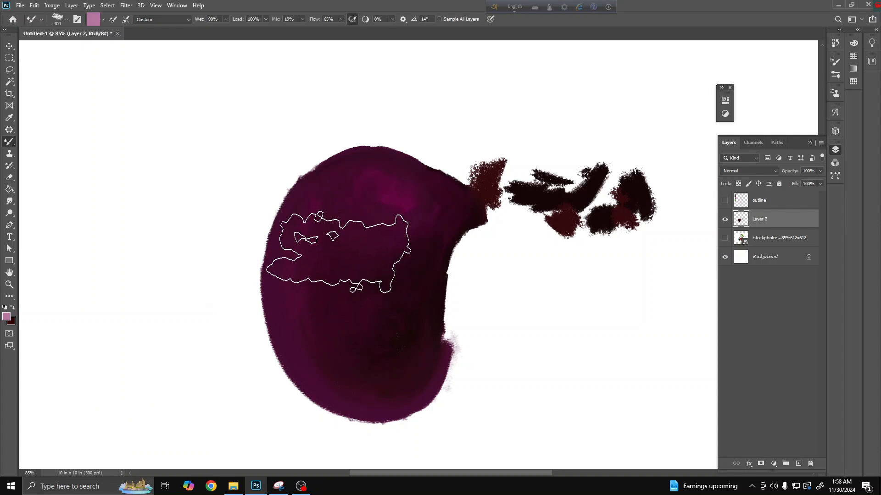
mouse_move(323, 216)
mouse_down()
mouse_move(313, 241)
mouse_move(320, 305)
mouse_up()
Try soft pink highlights in the left cherry's stem hollow and on its right shoulder, using the outline layer as a guide
click(725, 201)
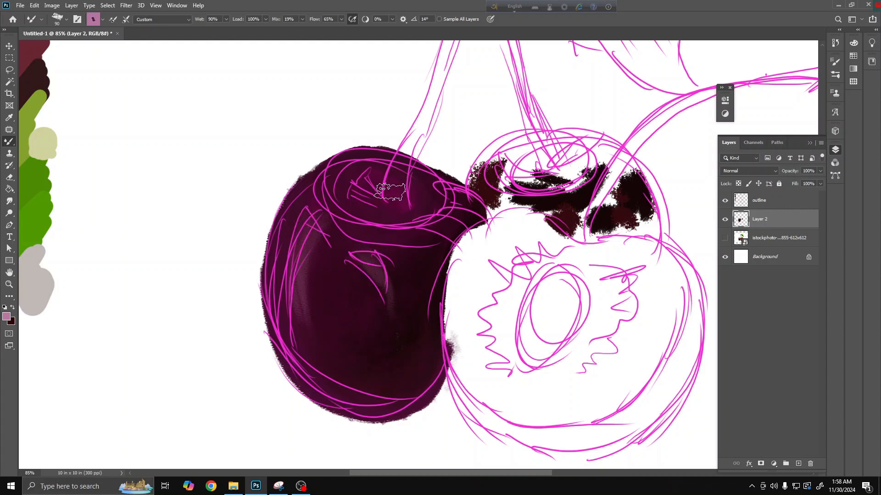
mouse_move(360, 187)
mouse_down()
mouse_move(378, 196)
mouse_move(423, 196)
mouse_move(397, 192)
mouse_move(415, 191)
mouse_move(410, 223)
mouse_move(457, 234)
mouse_move(430, 234)
mouse_move(439, 203)
mouse_move(456, 201)
mouse_move(441, 193)
mouse_up()
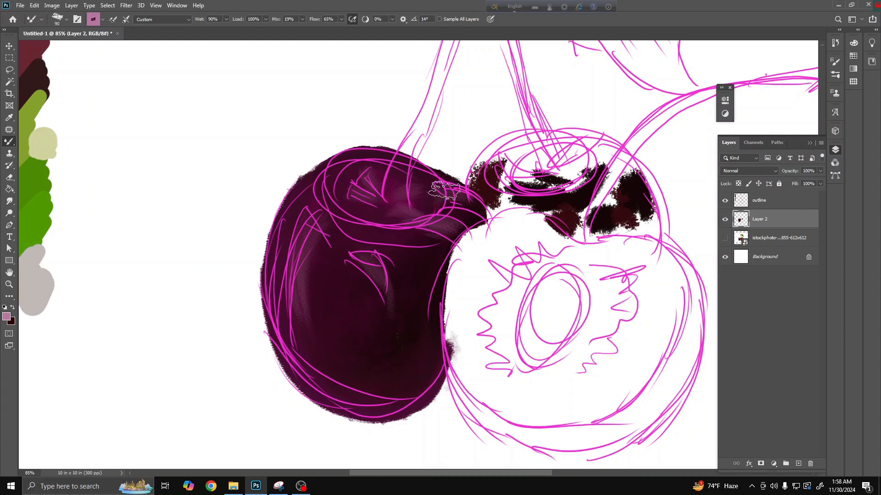
click(725, 200)
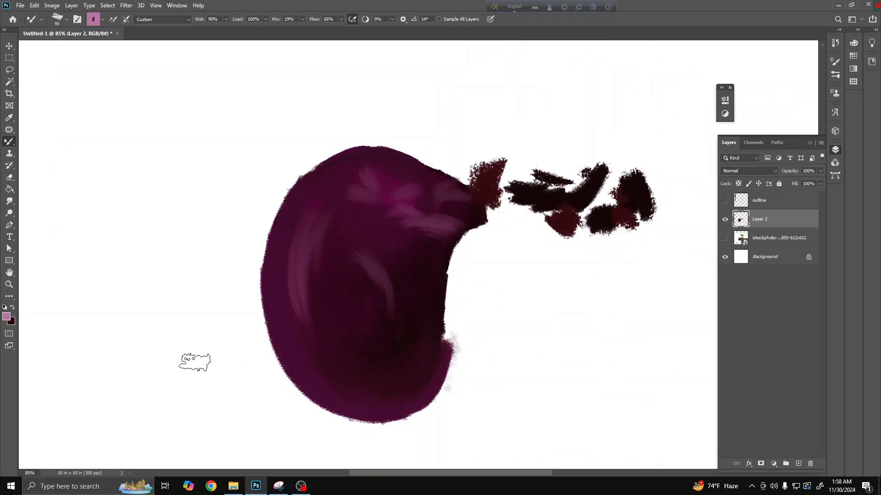
Set the foreground colour to the pale pink eac1db
click(6, 316)
click(624, 276)
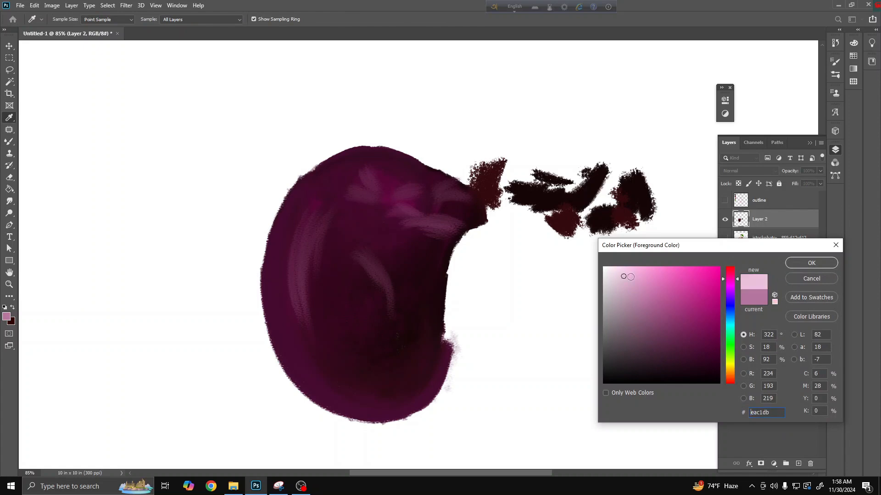
click(808, 263)
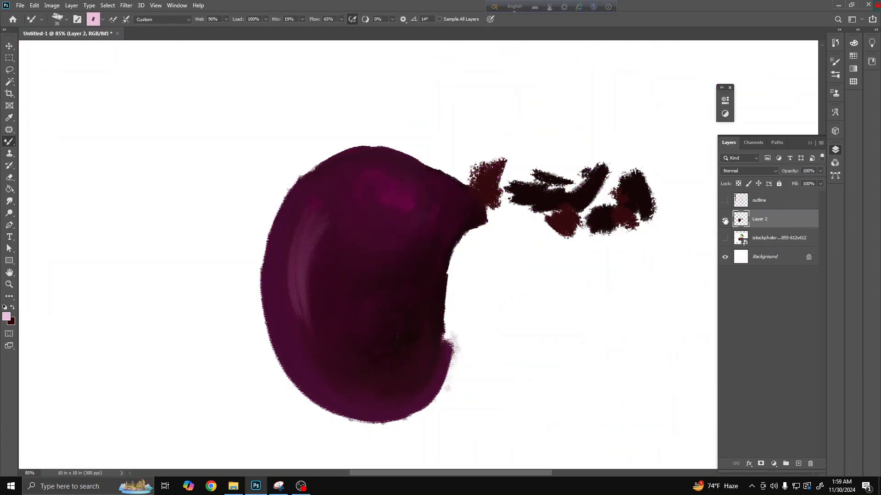
Add a new layer above the outline layer, with the outline and paint layers shown and the reference photo hidden
click(724, 220)
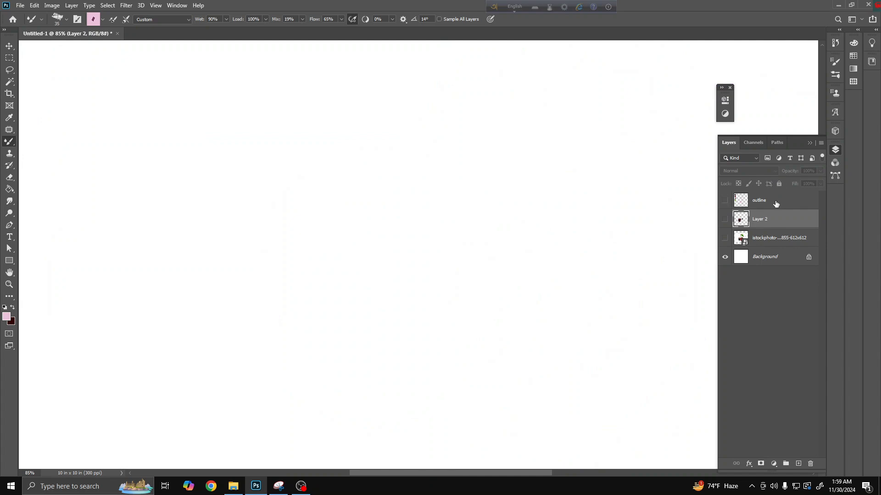
click(757, 205)
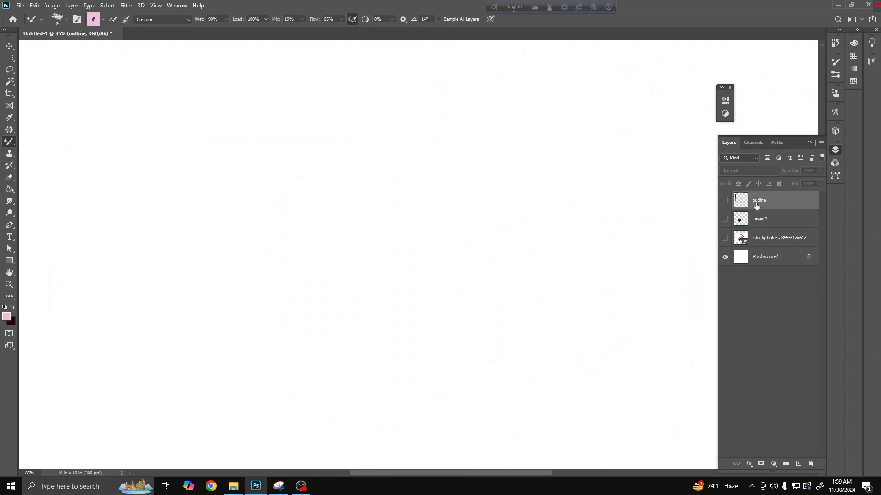
click(725, 219)
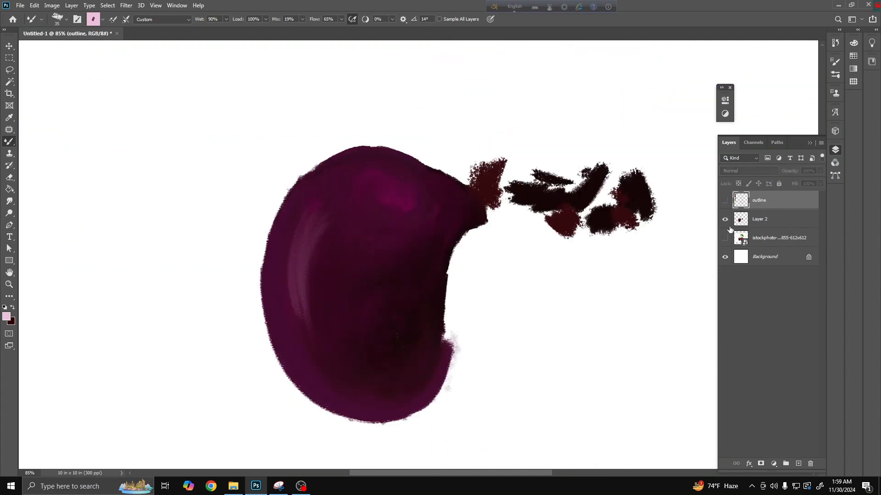
click(725, 238)
click(724, 200)
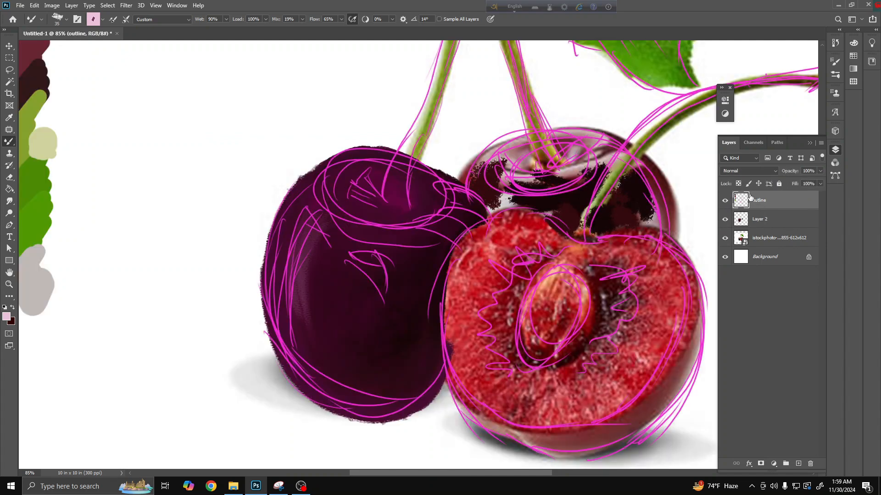
click(798, 464)
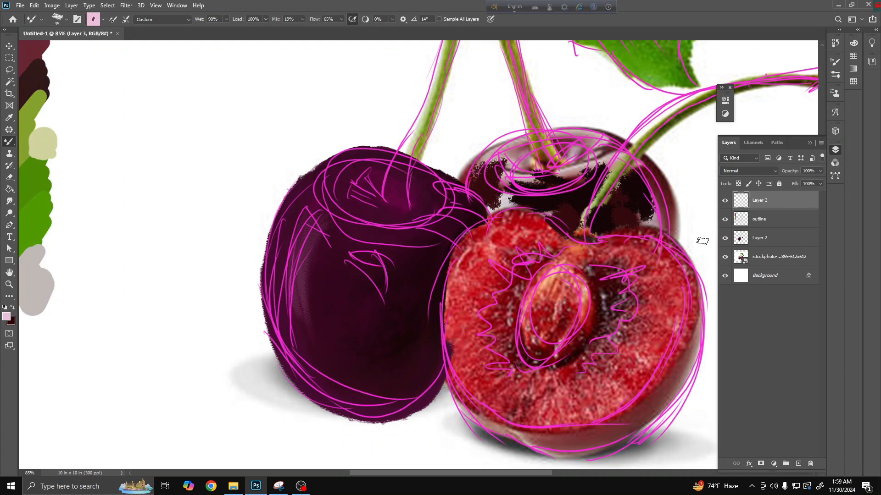
click(725, 258)
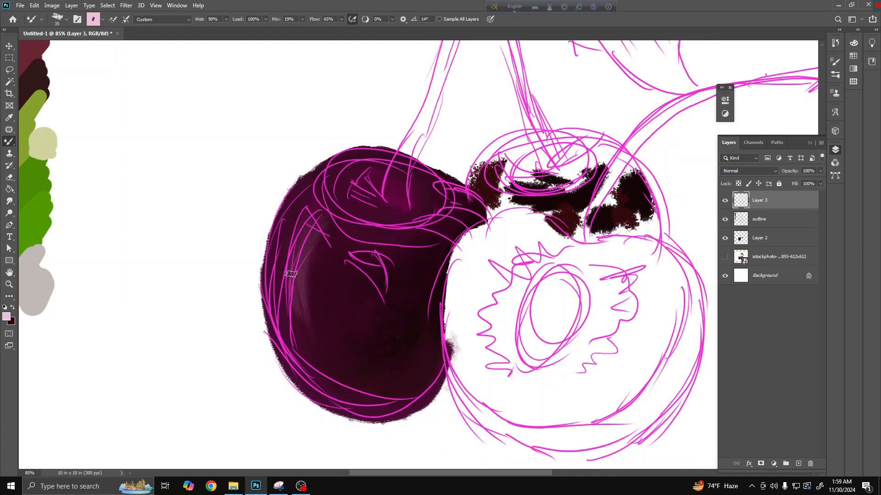
Paint pale pink highlight strokes with the 35 px Mixer Brush along the left cherry's left side and around its stem hollow
mouse_move(308, 214)
mouse_down()
mouse_move(323, 231)
mouse_move(284, 279)
mouse_move(293, 327)
mouse_move(291, 305)
mouse_up()
drag(306, 250, 287, 287)
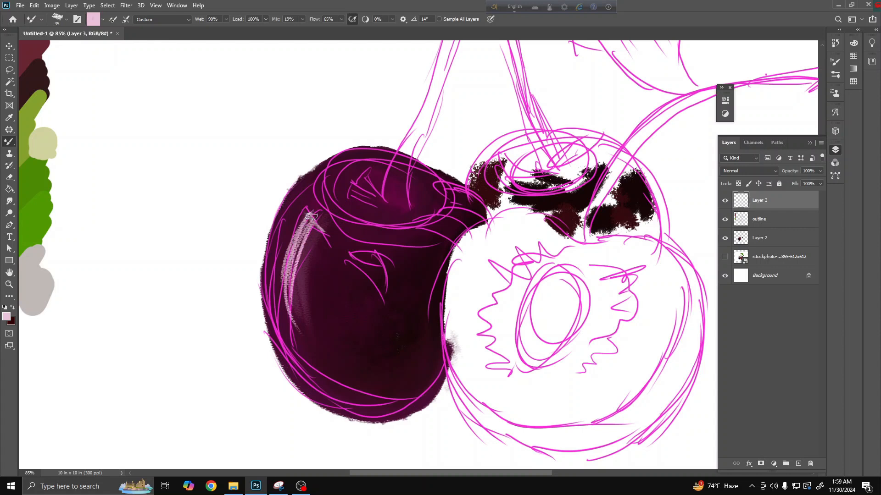
drag(306, 210, 288, 281)
mouse_move(322, 226)
mouse_down()
mouse_move(289, 286)
mouse_move(318, 230)
mouse_move(295, 305)
mouse_up()
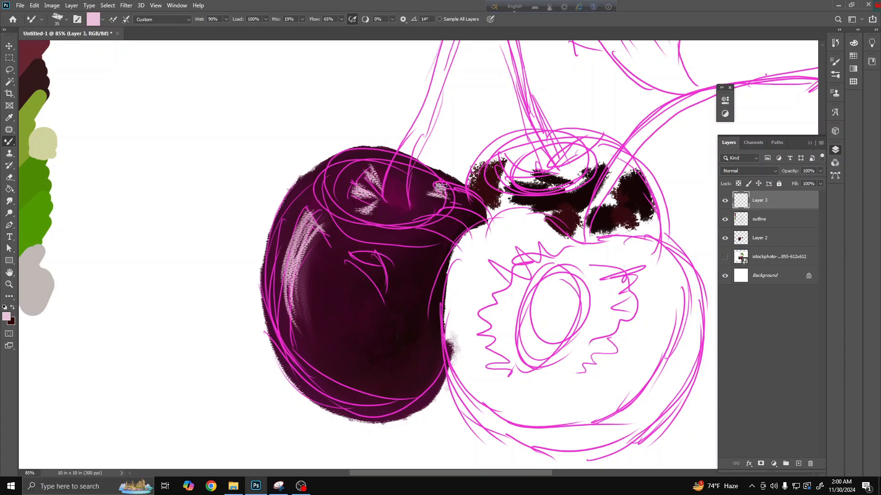
Paint pale pink highlights on the left cherry's right shoulder, a curved streak on its body and the right part of the stem hollow
mouse_move(446, 204)
mouse_down()
mouse_move(431, 216)
mouse_move(454, 212)
mouse_move(426, 219)
mouse_move(462, 217)
mouse_up()
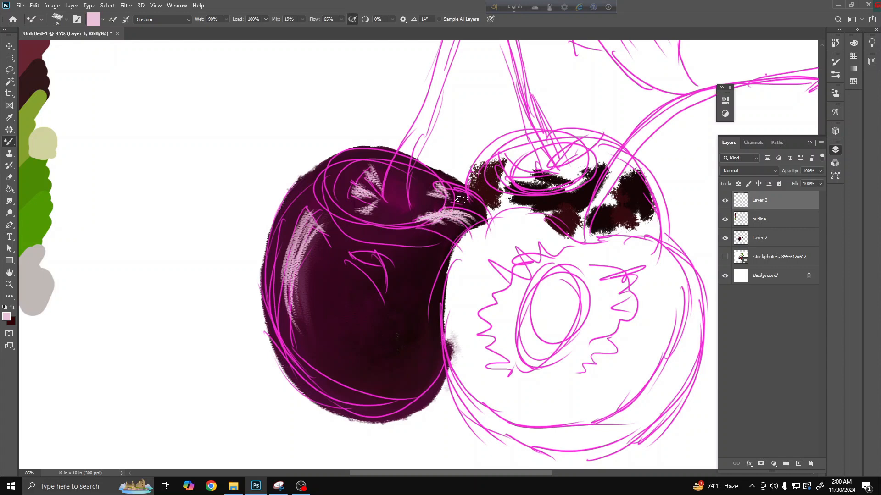
drag(447, 182, 472, 202)
mouse_move(376, 252)
mouse_down()
mouse_move(393, 314)
mouse_move(387, 273)
mouse_move(384, 307)
mouse_move(384, 293)
mouse_up()
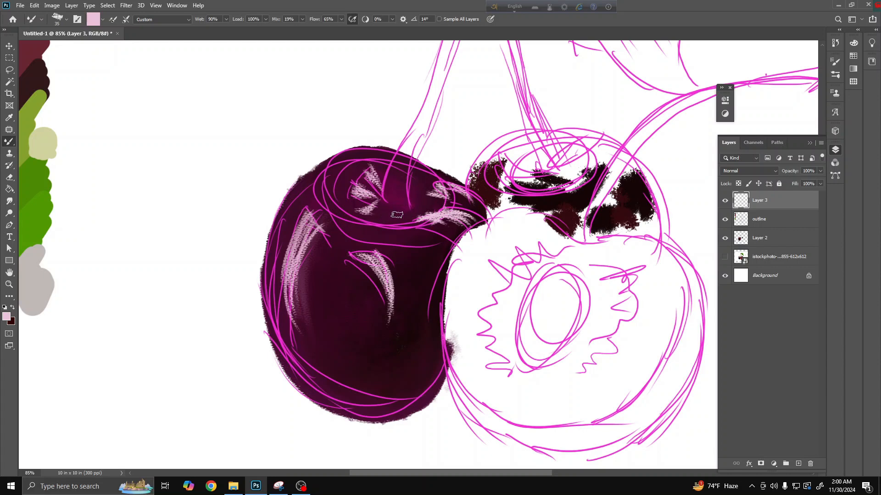
drag(393, 217, 415, 208)
drag(406, 174, 421, 198)
With the reference photo shown and Layer 2 hidden, trace pink highlights around the left cherry's rim, right shoulder and lower left edge
click(725, 257)
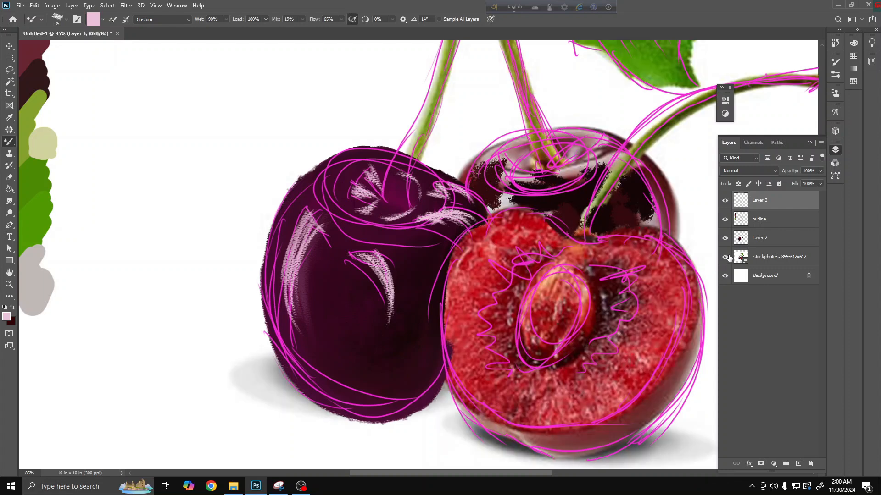
click(725, 256)
click(725, 237)
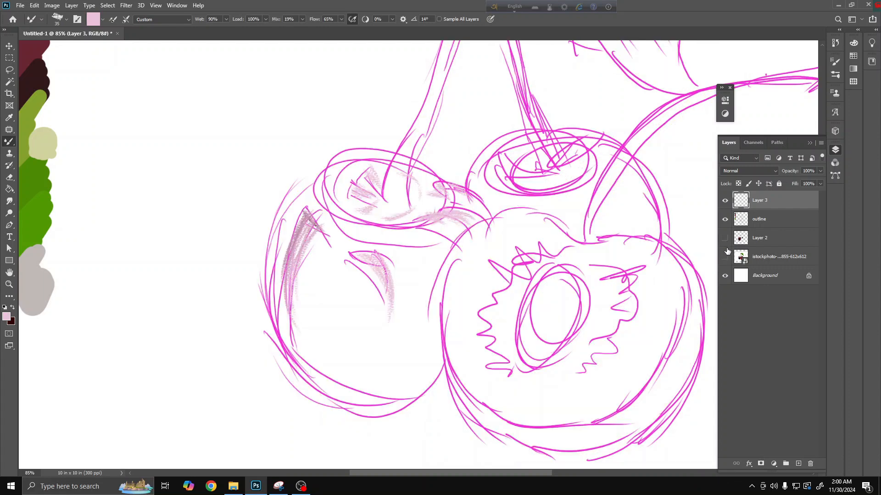
click(725, 257)
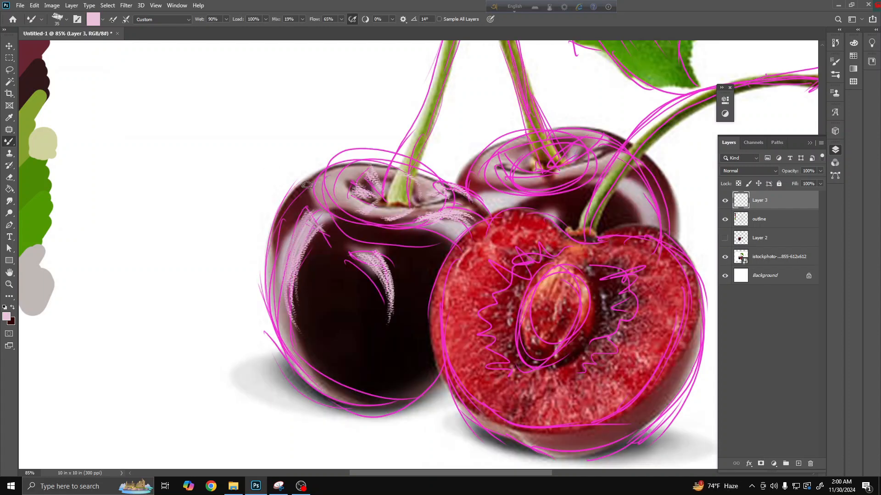
mouse_move(319, 175)
mouse_down()
mouse_move(336, 189)
mouse_move(341, 215)
mouse_up()
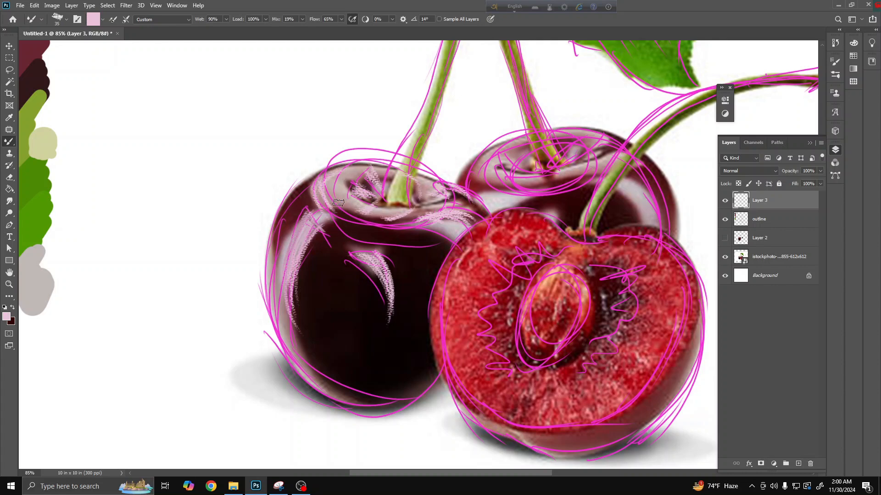
drag(356, 189, 364, 211)
drag(357, 172, 414, 180)
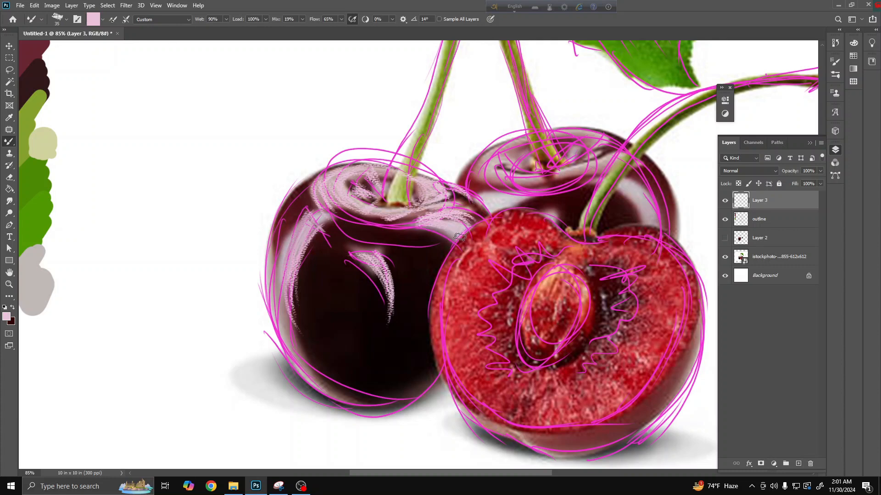
drag(449, 214, 442, 212)
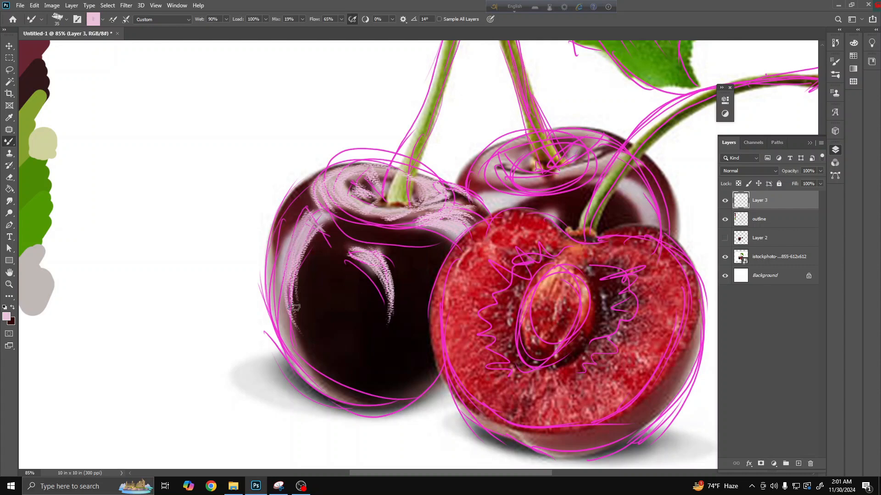
mouse_move(285, 280)
mouse_down()
mouse_move(299, 349)
mouse_move(281, 267)
mouse_move(310, 367)
mouse_move(291, 353)
mouse_move(280, 311)
mouse_move(325, 389)
mouse_up()
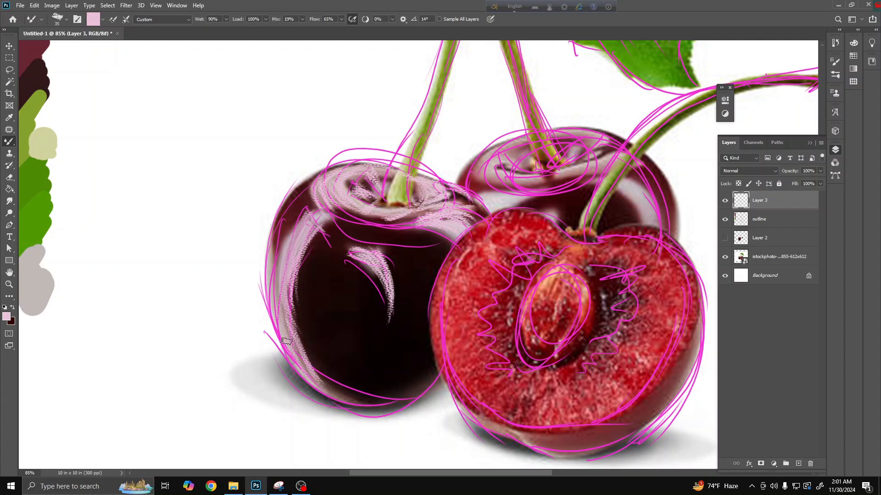
drag(288, 308, 294, 293)
With Layer 2 shown and the reference hidden, apply a Gaussian Blur of about 9 pixels to Layer 3 and set its blend mode to Linear Dodge (Add)
click(725, 258)
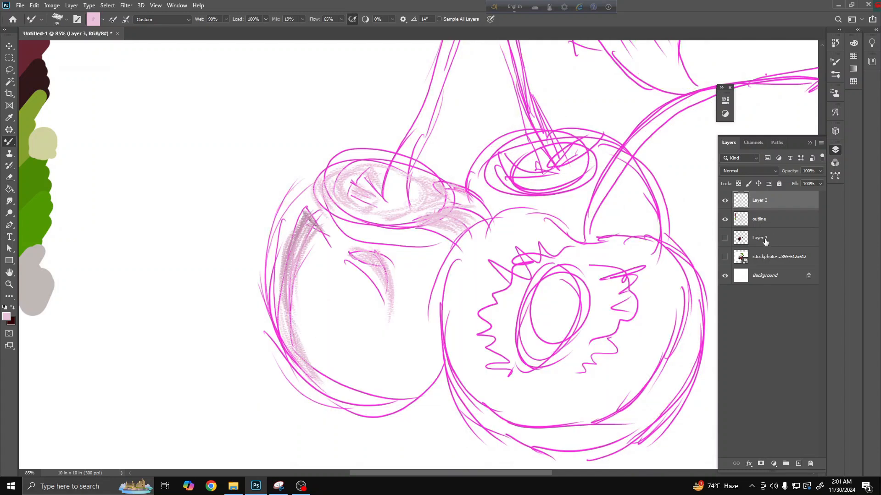
click(725, 238)
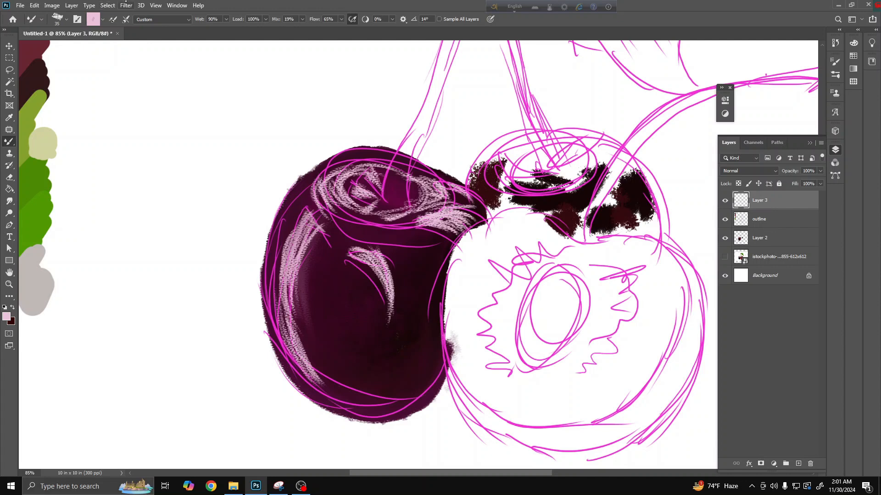
click(141, 5)
mouse_move(126, 5)
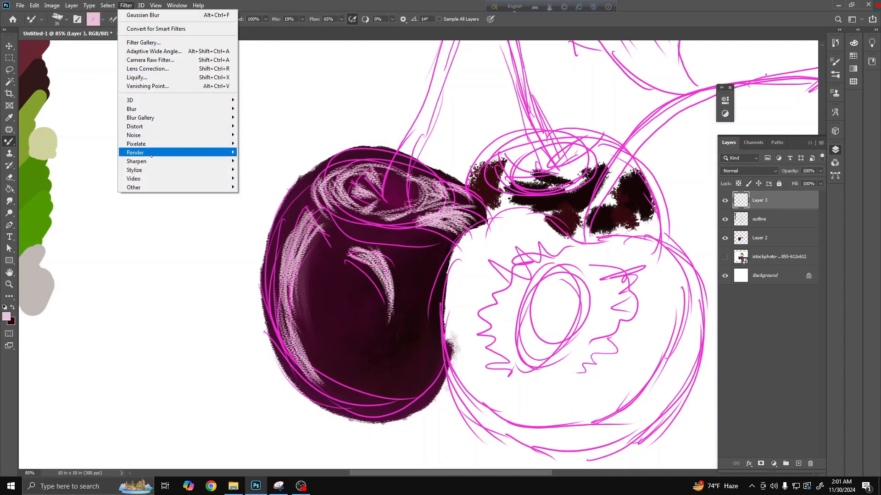
mouse_move(146, 109)
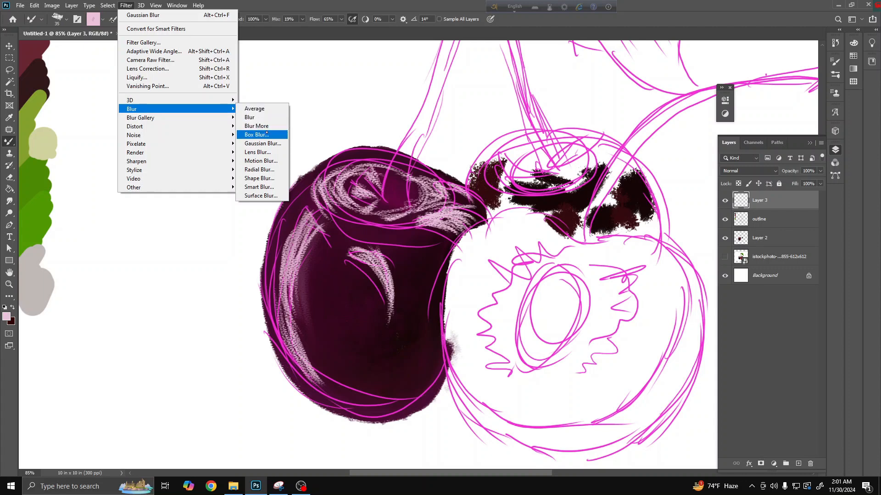
click(263, 143)
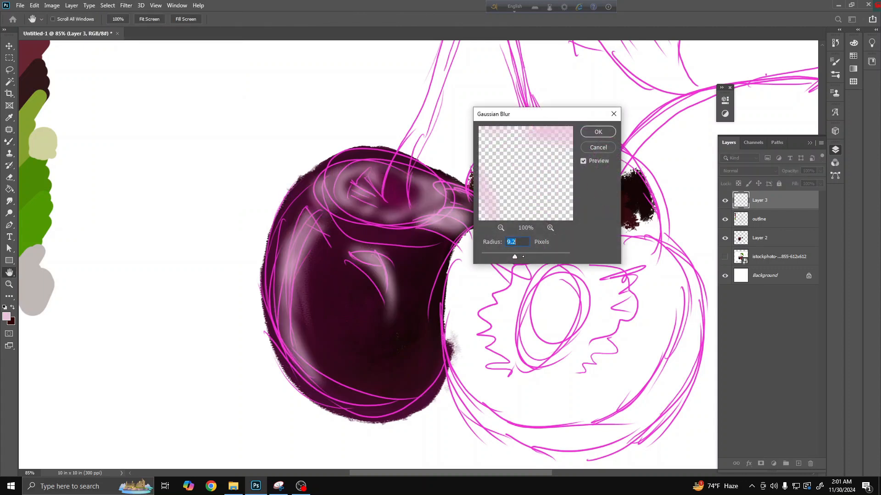
mouse_move(514, 256)
mouse_down()
mouse_move(526, 257)
mouse_move(515, 256)
mouse_up()
click(597, 132)
click(747, 171)
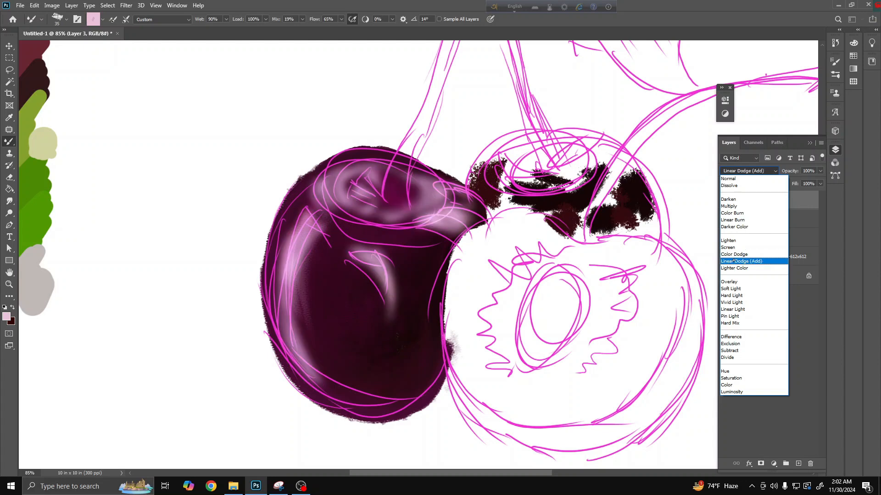
click(732, 261)
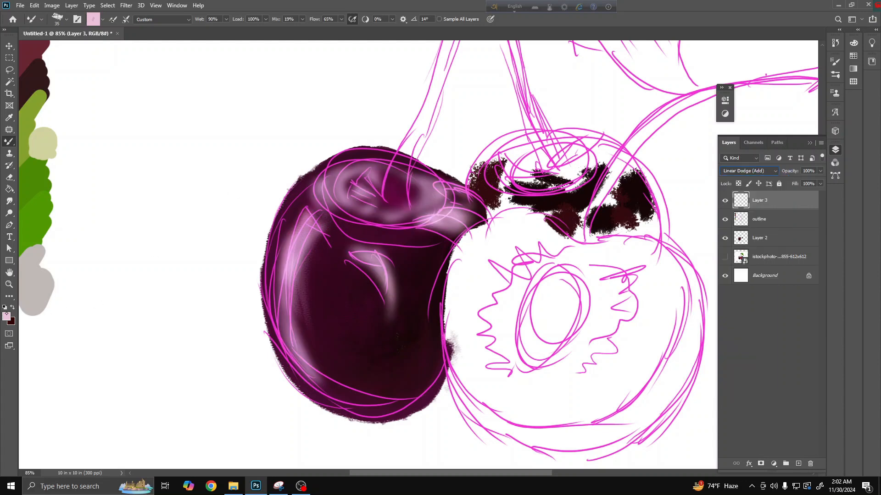
Swap the foreground and background colours, and undo a trial stroke in the left cherry's stem hollow on the highlight layer
key(x)
mouse_move(358, 189)
mouse_down()
mouse_move(353, 202)
mouse_move(349, 184)
mouse_move(377, 180)
mouse_up()
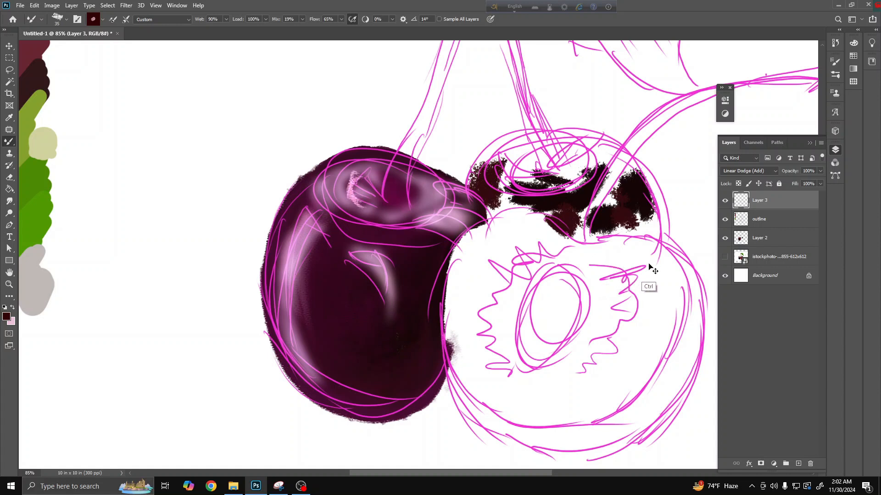
key(ctrl+z)
key(ctrl+z)
key(ctrl+z)
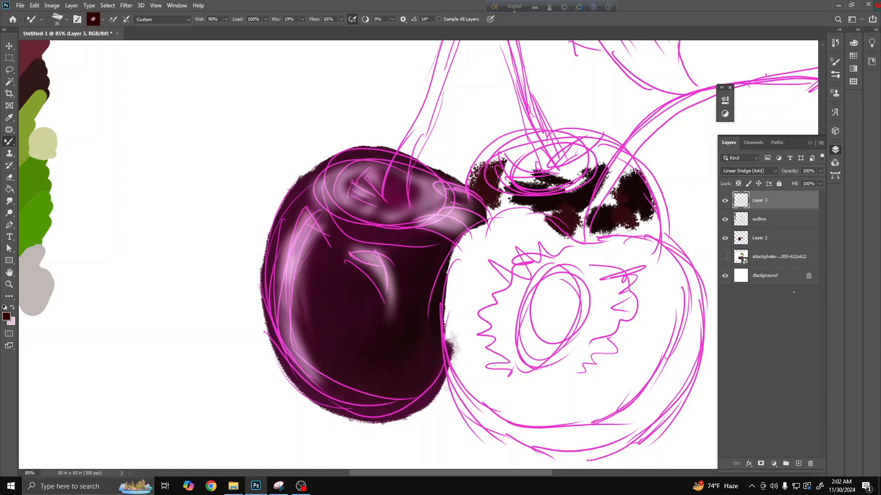
Add a new layer above Layer 3, with the reference photo shown and the Layer 2 paint hidden
click(799, 463)
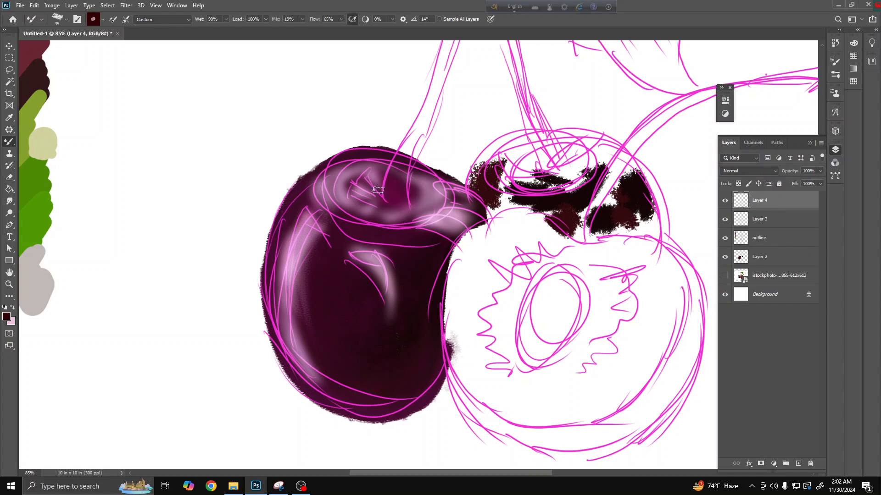
click(725, 275)
drag(725, 275, 725, 256)
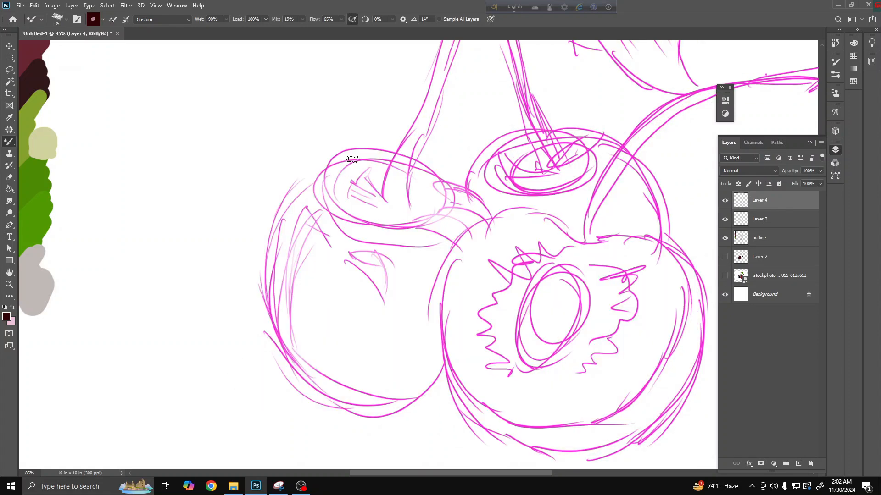
click(725, 276)
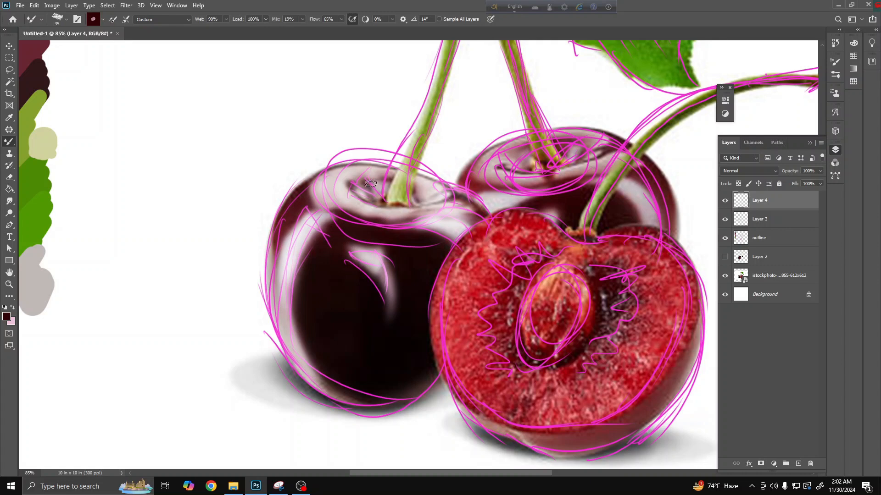
Paint dark red shadow strokes in the left cherry's stem hollow, below its rim, on its right shoulder and along its upper left edge
mouse_move(370, 189)
mouse_down()
mouse_move(388, 204)
mouse_move(354, 188)
mouse_move(380, 197)
mouse_move(371, 204)
mouse_move(382, 200)
mouse_move(358, 188)
mouse_move(372, 183)
mouse_move(390, 204)
mouse_move(415, 198)
mouse_move(387, 192)
mouse_up()
drag(338, 211, 407, 221)
mouse_move(455, 199)
mouse_down()
mouse_move(480, 216)
mouse_move(464, 221)
mouse_move(473, 212)
mouse_move(451, 197)
mouse_up()
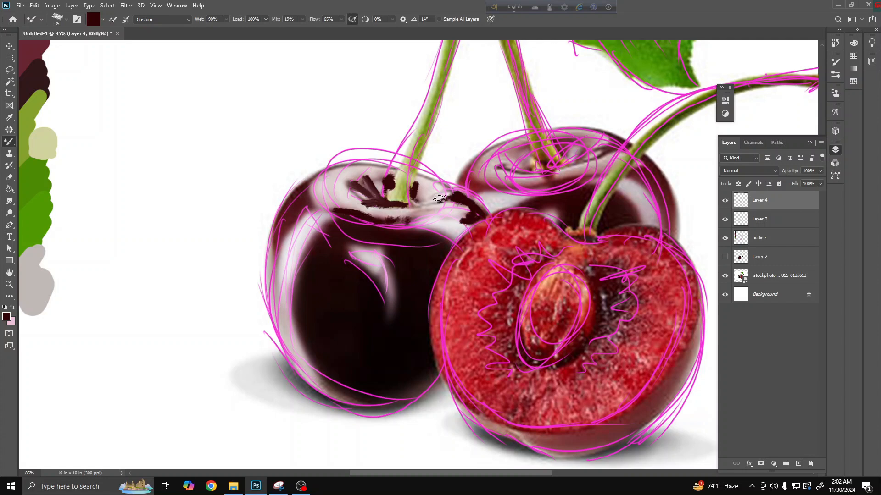
mouse_move(303, 192)
mouse_down()
mouse_move(284, 213)
mouse_move(303, 195)
mouse_move(311, 201)
mouse_move(297, 203)
mouse_move(282, 221)
mouse_move(276, 250)
mouse_move(300, 218)
mouse_move(277, 254)
mouse_move(276, 290)
mouse_up()
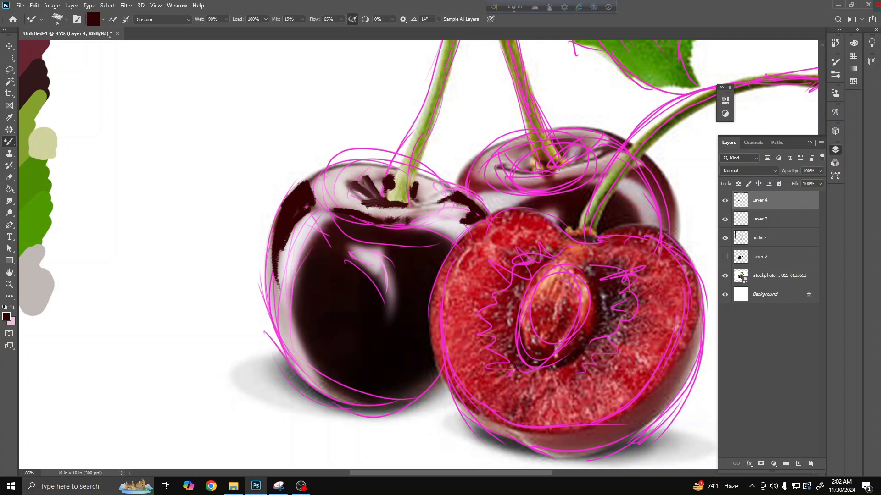
Reapply the last Gaussian Blur to the dark strokes on Layer 4, and show Layer 2 with the reference photo hidden
click(140, 5)
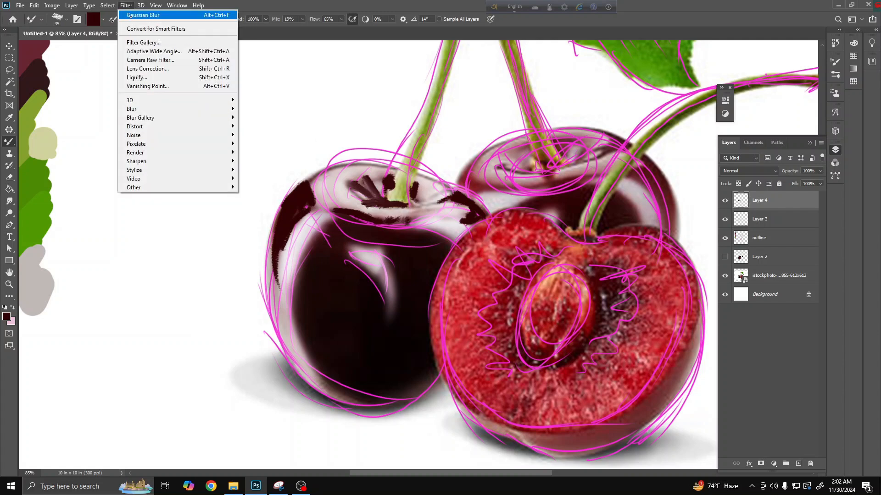
click(131, 15)
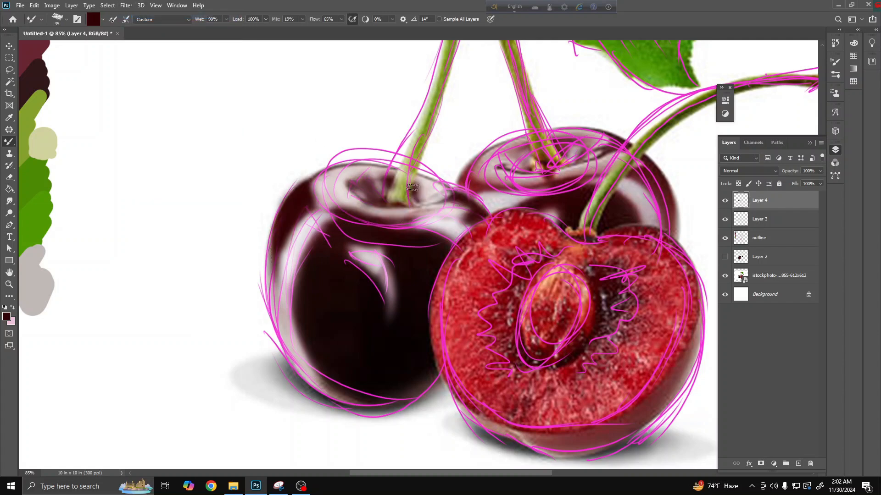
click(725, 258)
click(725, 276)
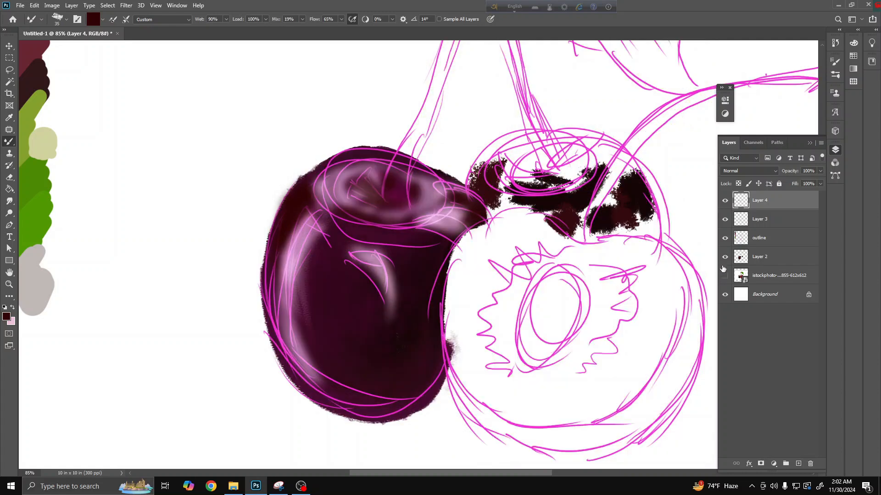
Examine the painted left cherry without the outline and compare its shape with the reference photo by toggling the layers' visibility
key(v)
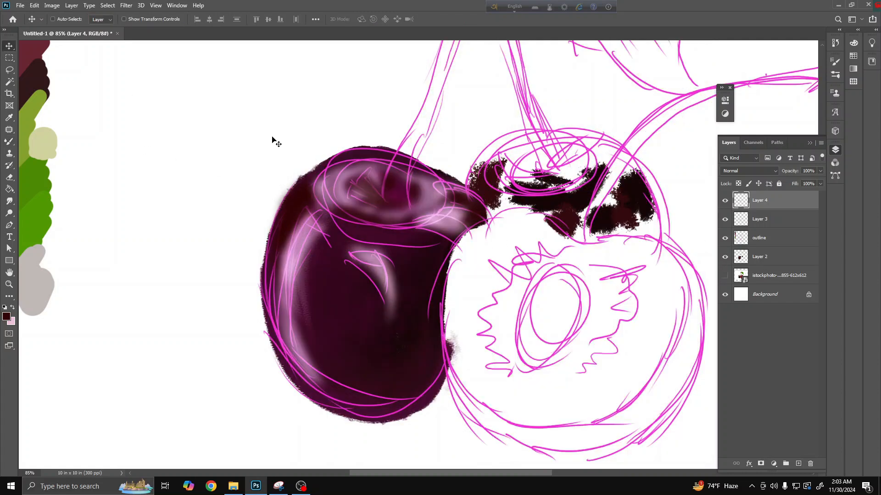
click(725, 238)
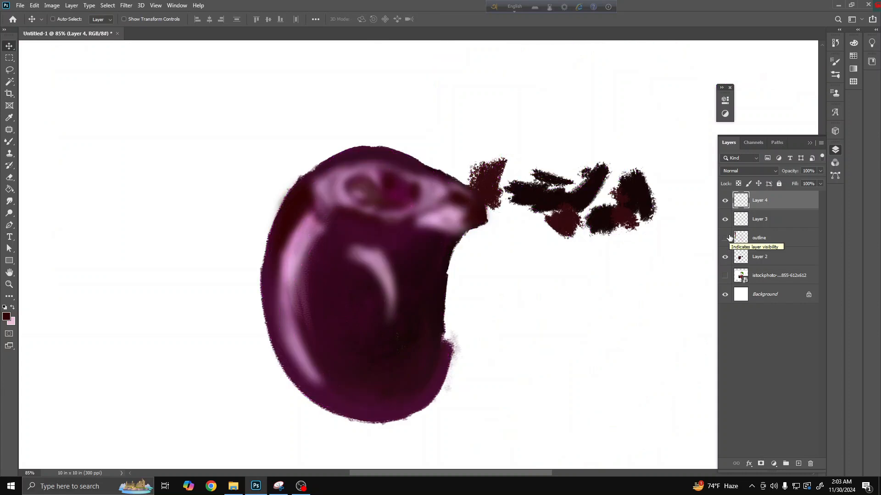
click(725, 238)
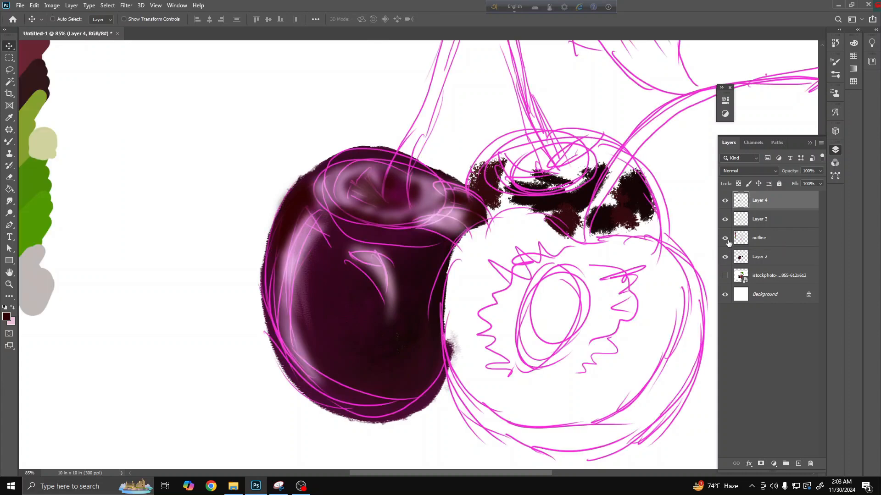
click(725, 238)
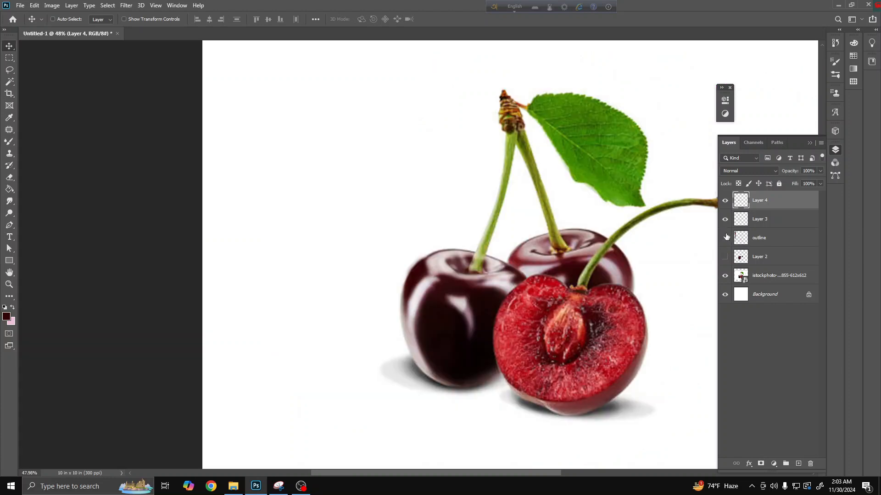
click(724, 238)
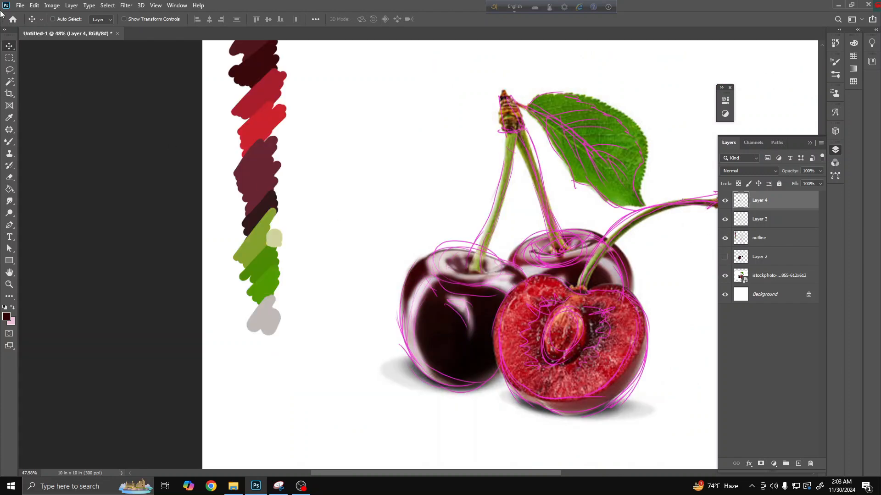
click(725, 258)
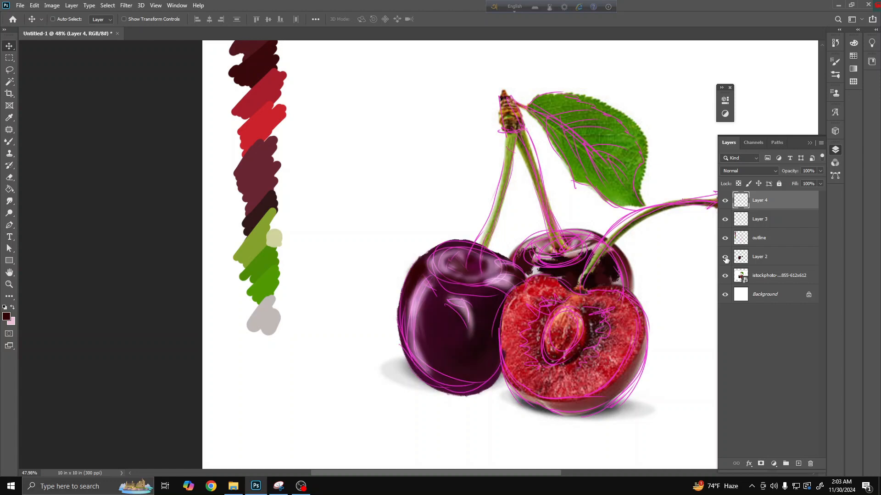
click(725, 258)
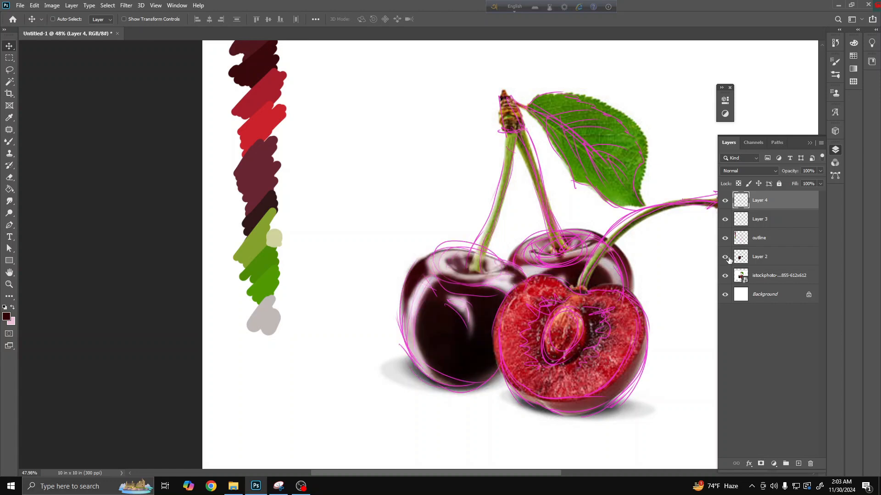
Show and select Layer 2, and set the Eraser's size to 175
click(725, 257)
click(756, 257)
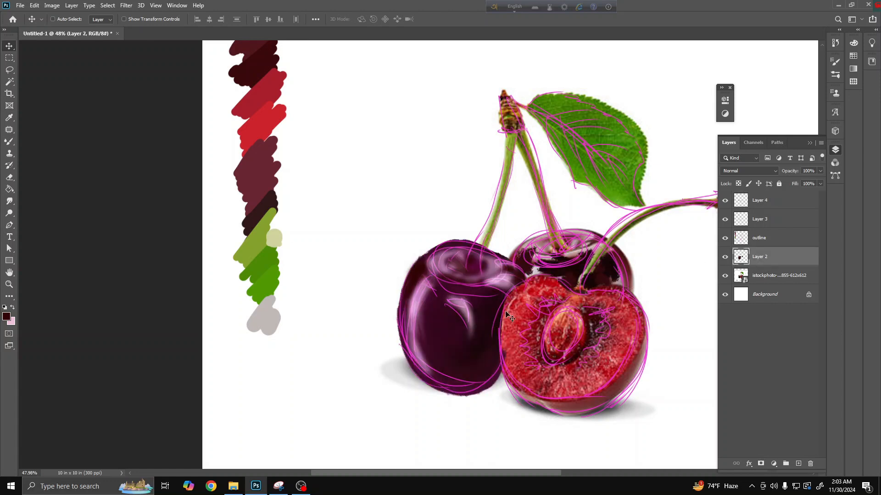
click(9, 177)
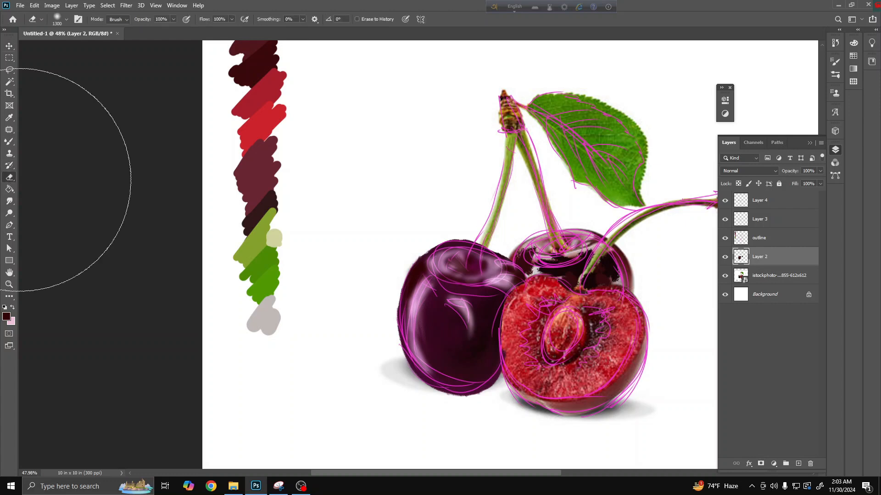
key(bracketleft)
key(bracketleft)
key(bracketleft)
key(bracketleft)
key(bracketleft)
key(bracketleft)
key(bracketleft)
key(bracketleft)
key(bracketleft)
key(bracketleft)
key(bracketleft)
key(bracketleft)
key(bracketleft)
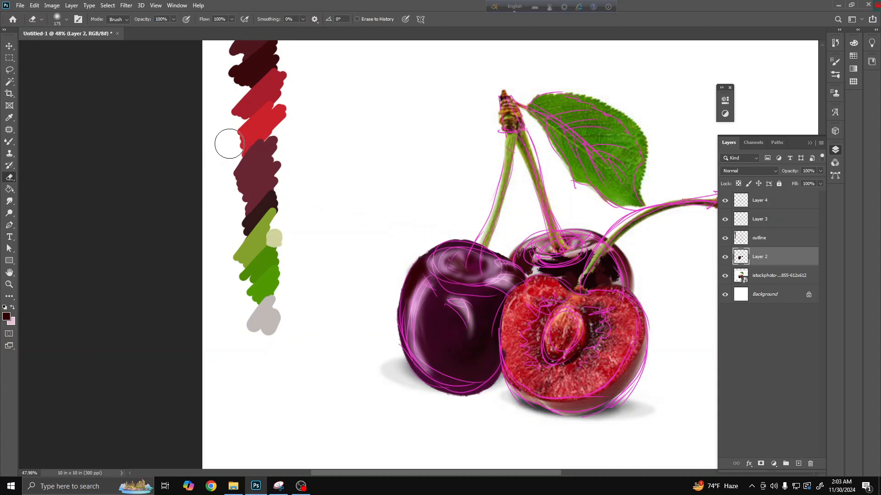
Give the Eraser a hard round brush tip, keeping the size at 175
click(64, 22)
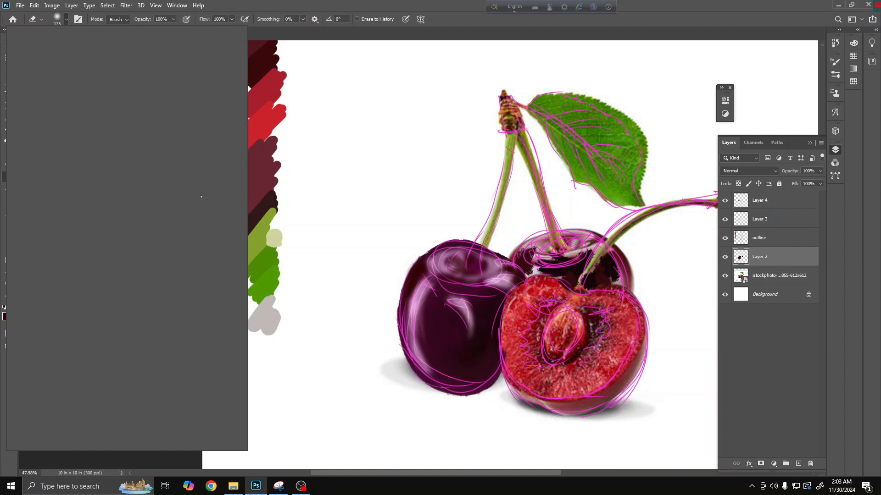
click(358, 62)
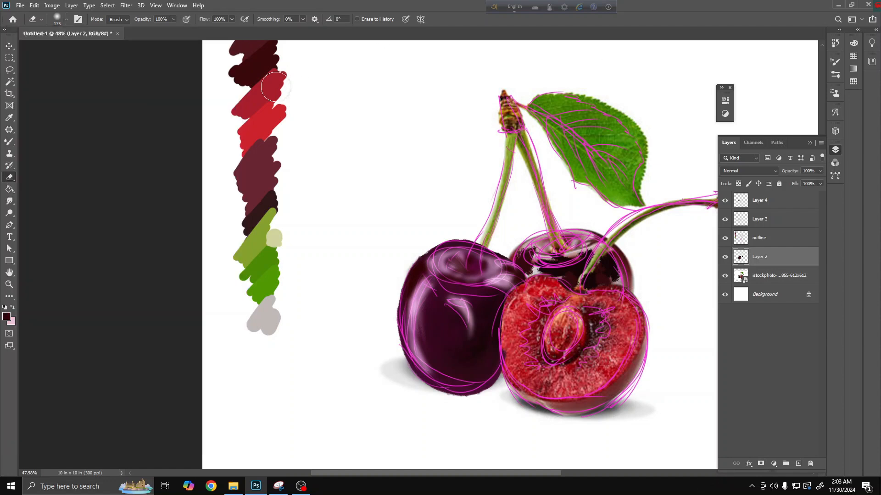
click(64, 21)
click(107, 89)
click(79, 23)
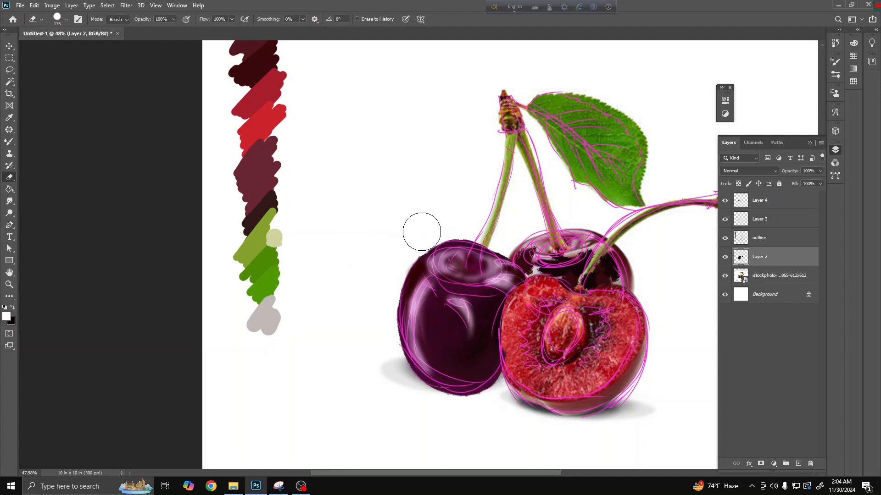
Erase the excess paint above the left cherry's upper edge on Layer 2 with the reference photo hidden, and compare the edge with the photo
click(724, 257)
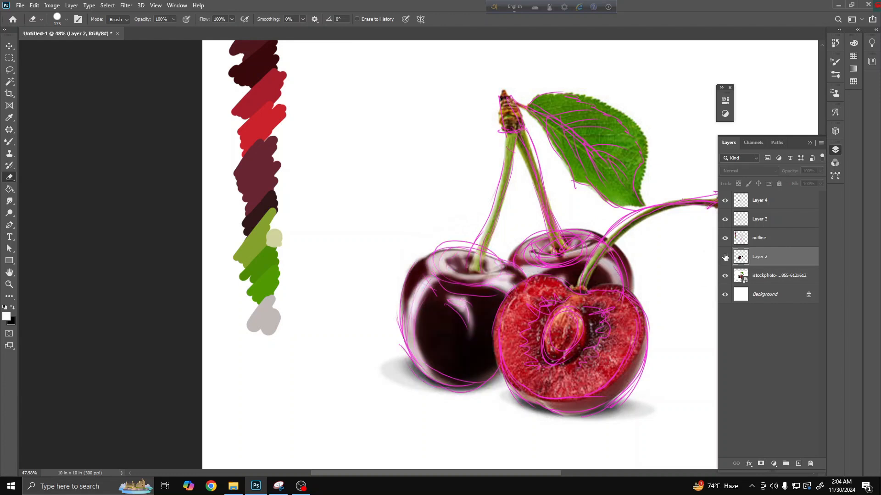
click(724, 258)
click(724, 257)
click(725, 257)
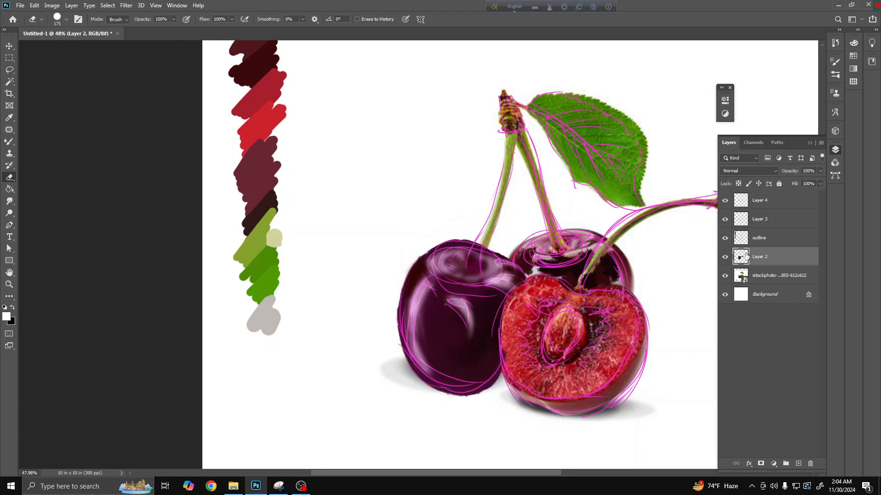
click(726, 275)
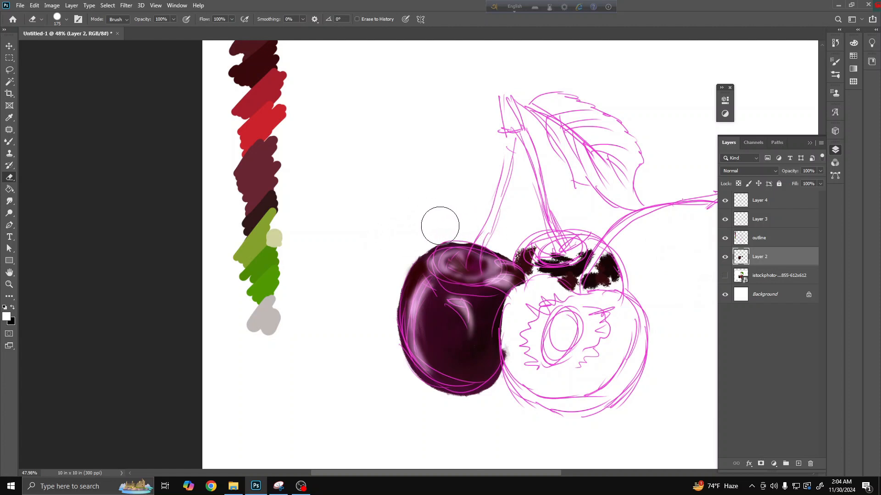
drag(449, 228, 436, 226)
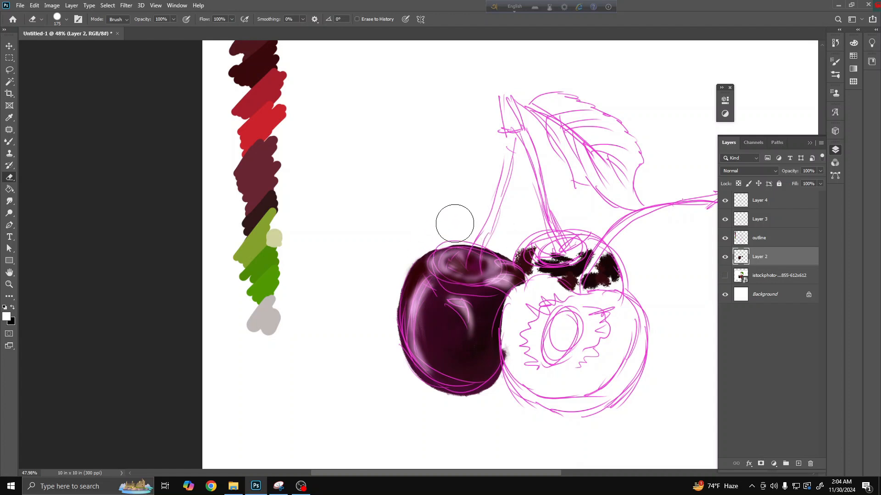
key(ctrl)
click(724, 276)
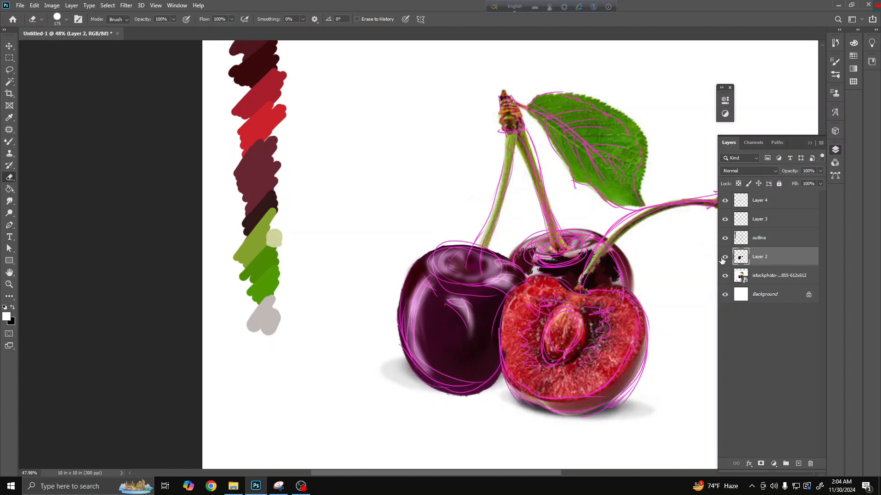
click(724, 262)
click(726, 264)
Touch up the left cherry's upper left edge with the Mixer Brush in dark red 310307 sampled from its stem hollow
key(b)
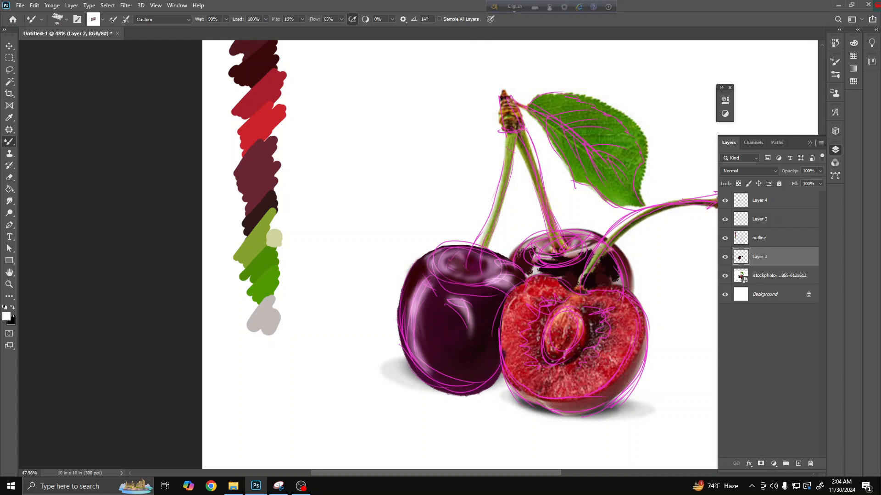
click(6, 315)
click(458, 261)
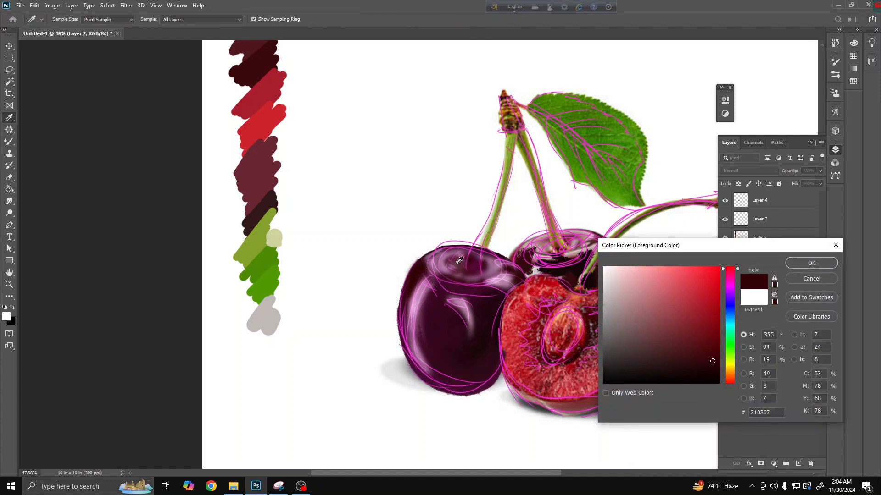
click(811, 263)
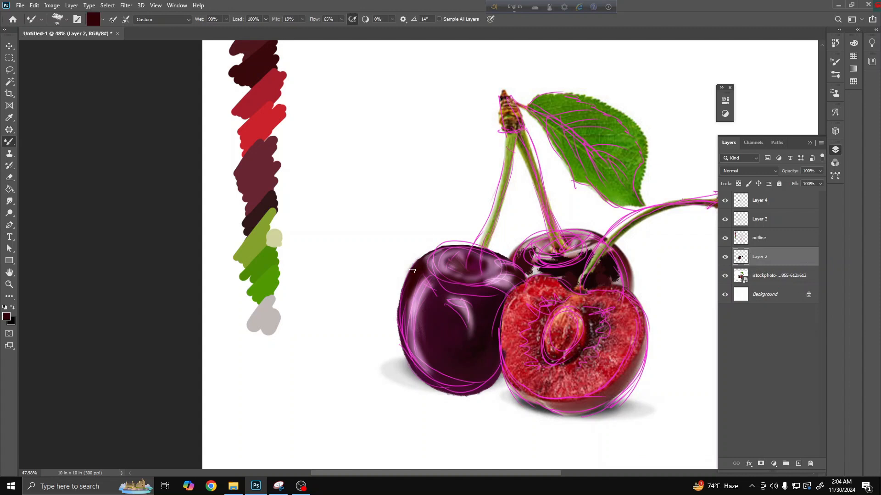
drag(418, 261, 426, 257)
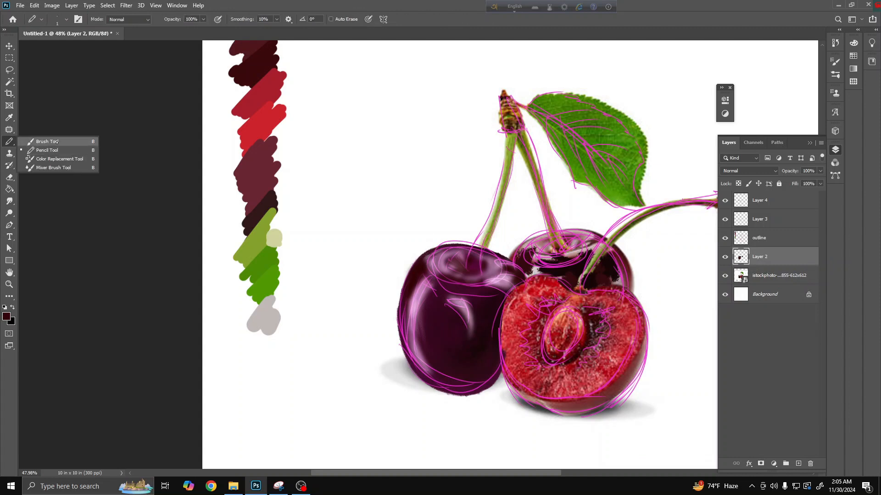
Switch to the Brush tool with green 4c8a04 sampled from the palette strokes, and add a new layer above Layer 2
click(47, 141)
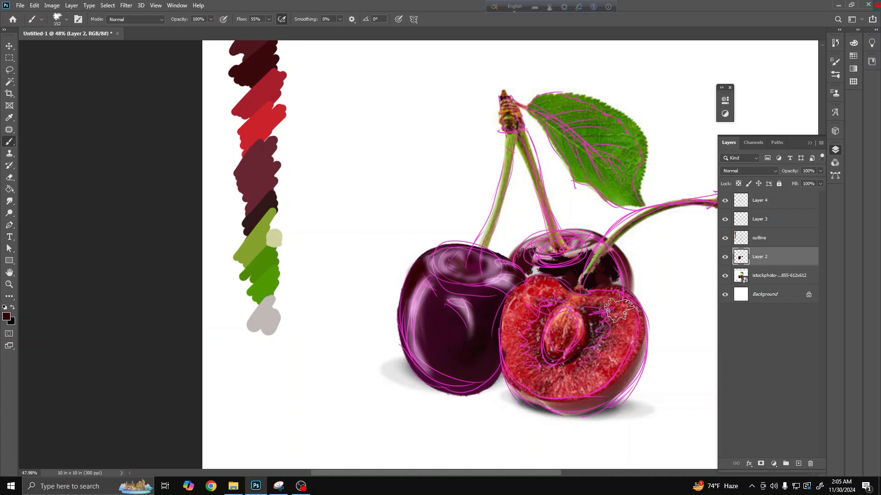
click(7, 317)
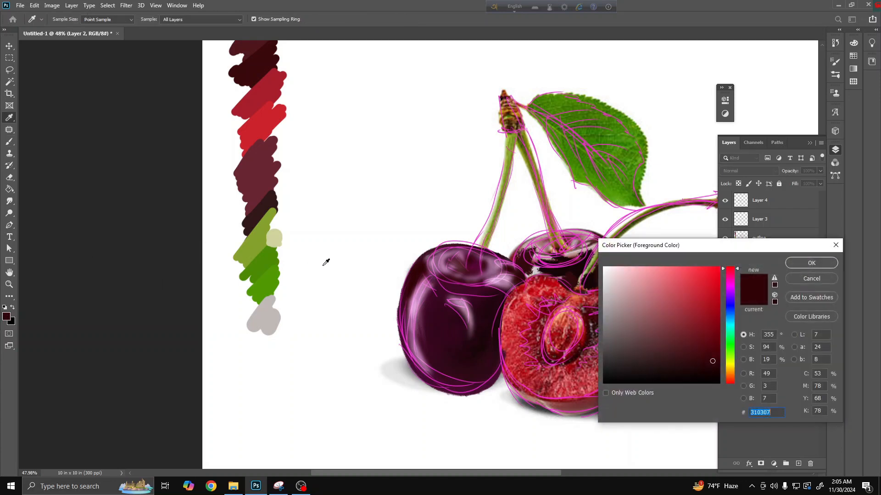
click(268, 259)
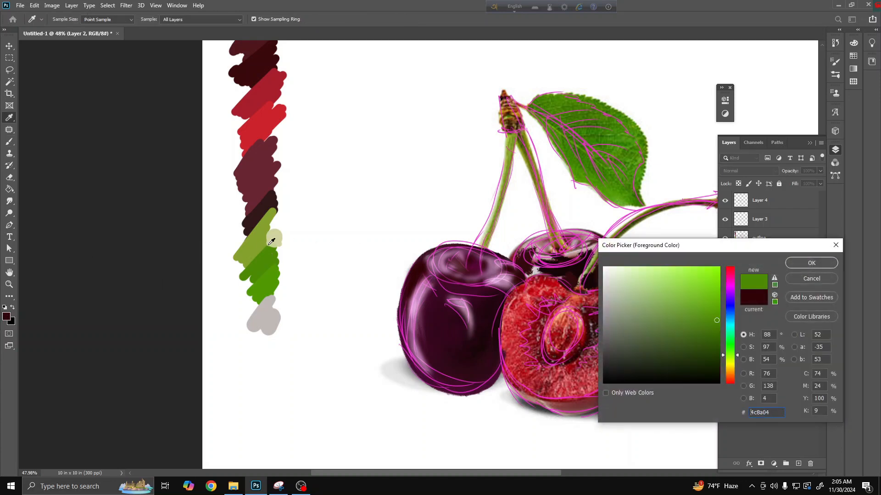
click(808, 264)
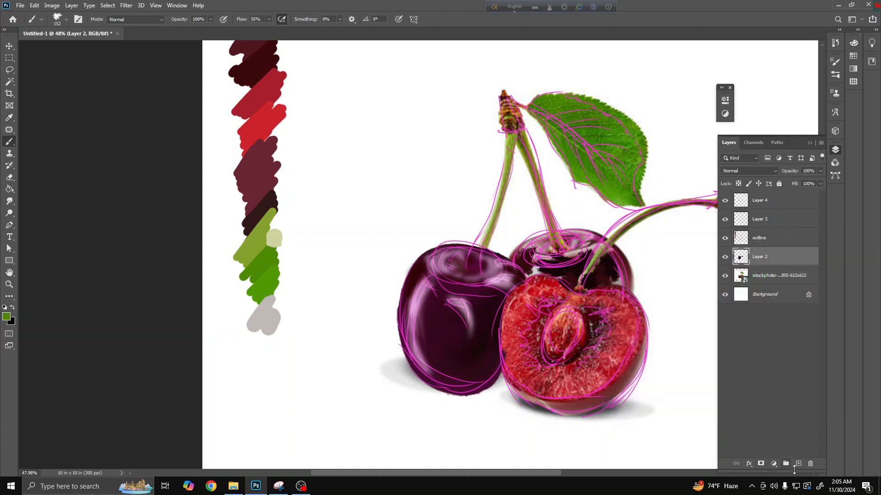
click(798, 464)
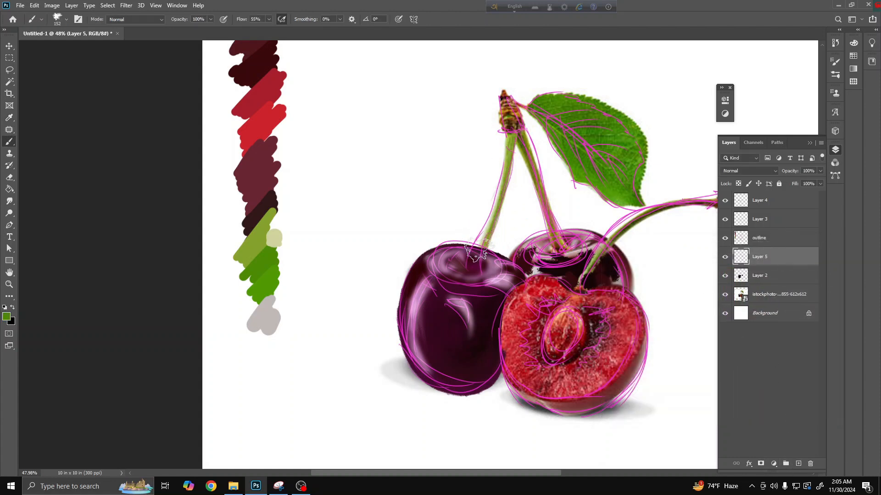
Try painting the left cherry's stem green on Layer 5 at brush size 152, and undo the strokes
mouse_move(483, 243)
mouse_down()
mouse_move(472, 272)
mouse_move(509, 149)
mouse_move(477, 248)
mouse_move(486, 229)
mouse_up()
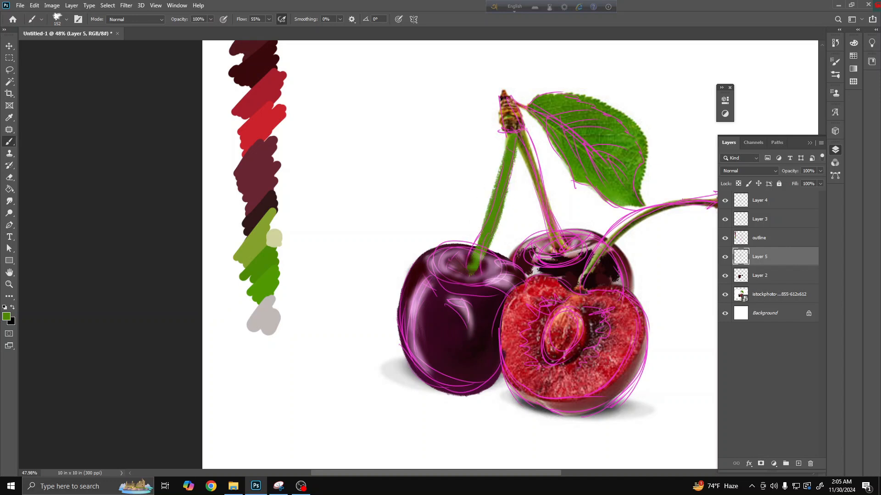
key(ctrl+z)
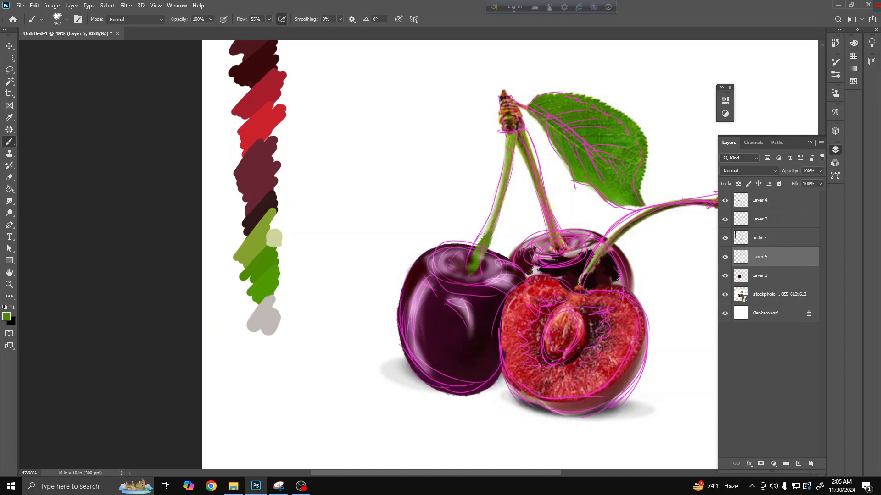
key(ctrl+z)
key(ctrl+z)
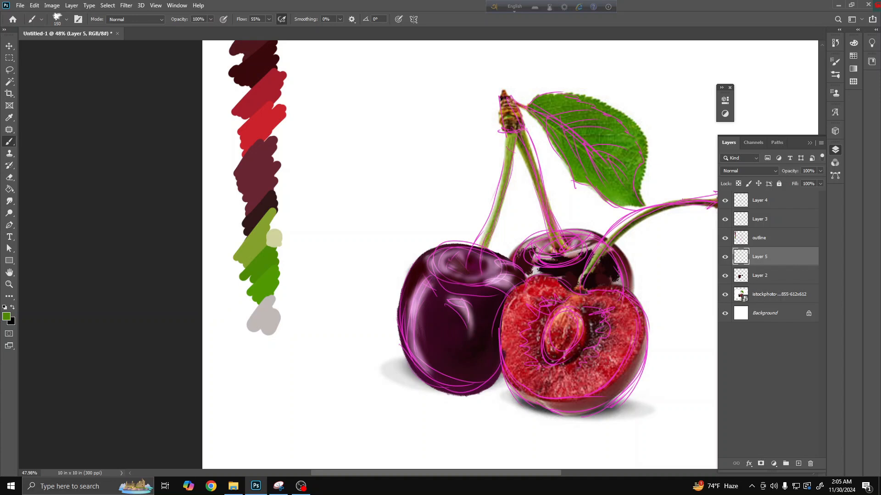
Reduce the brush size to 90 for the cherry stem
key(bracketleft)
key(bracketleft)
key(bracketleft)
Try several green strokes along the left cherry's stem at brush size 90, and undo each attempt
mouse_move(470, 265)
mouse_down()
mouse_move(501, 200)
mouse_move(512, 120)
mouse_move(449, 287)
mouse_up()
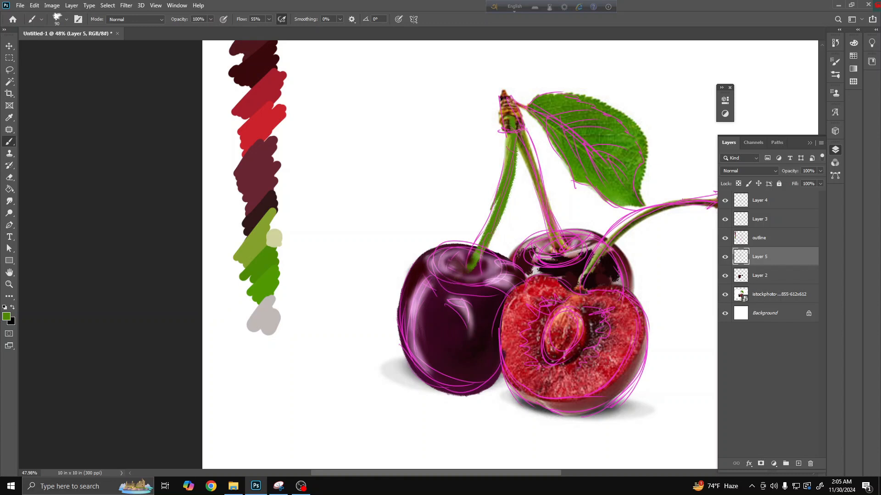
key(ctrl+z)
key(ctrl+z)
key(ctrl+z)
key(ctrl+z)
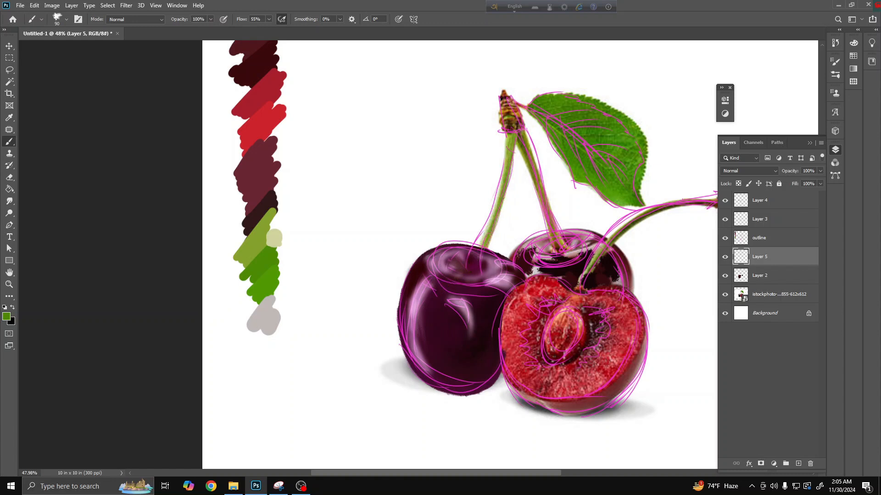
mouse_move(510, 121)
mouse_down()
mouse_move(492, 201)
mouse_move(508, 121)
mouse_up()
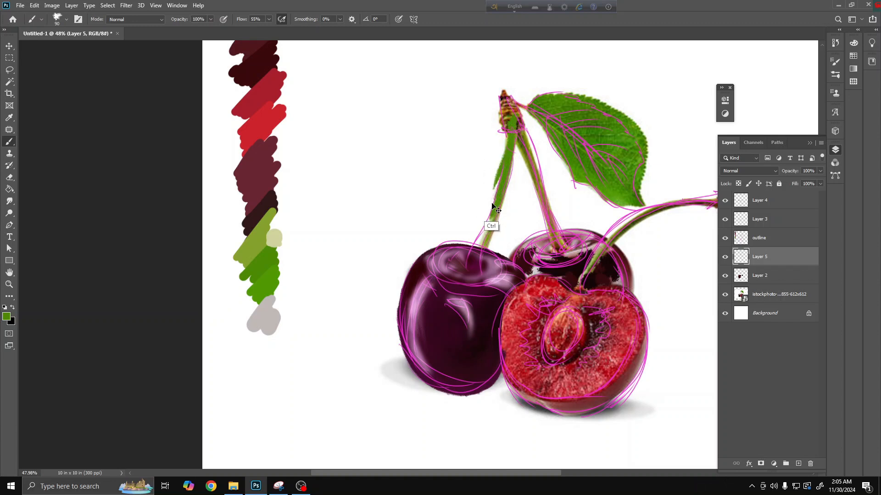
key(ctrl+z)
key(ctrl+z)
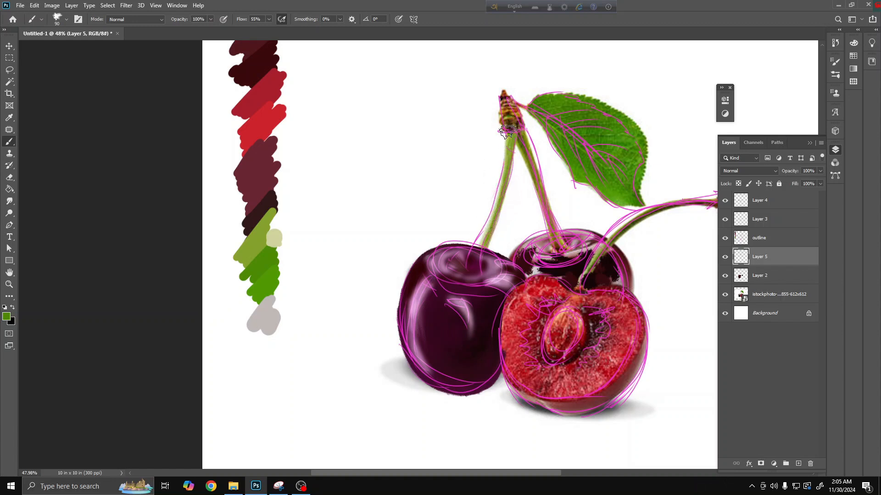
drag(508, 130, 477, 268)
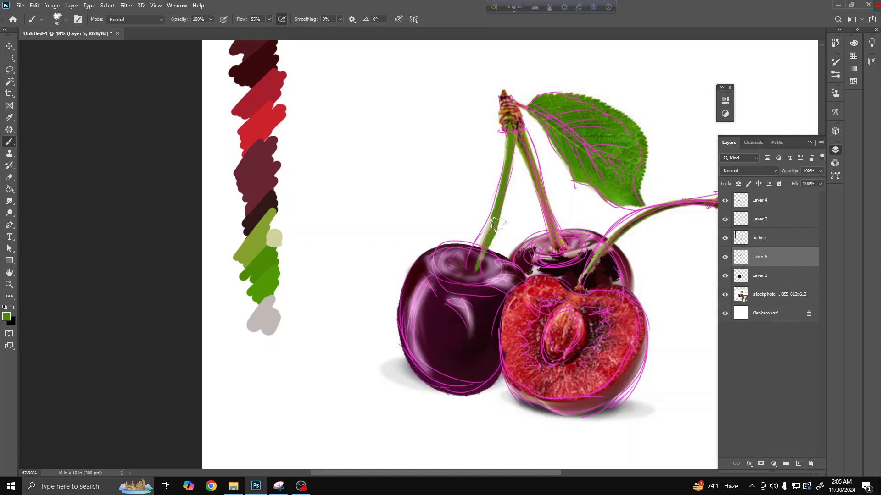
key(ctrl+z)
key(ctrl+z)
key(ctrl+z)
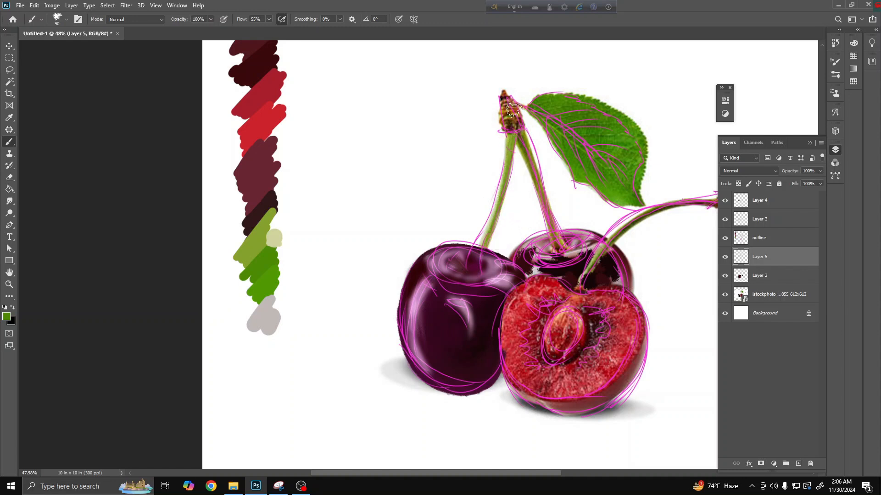
Paint a green stroke down the left cherry's stem into its hollow, and move Layer 5 above Layer 4
mouse_move(510, 133)
mouse_down()
mouse_move(499, 208)
mouse_move(467, 275)
mouse_up()
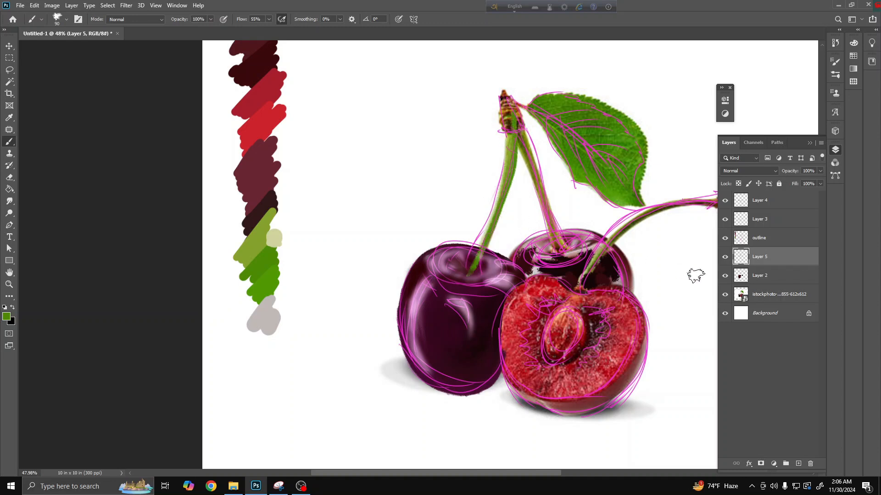
drag(757, 253, 760, 195)
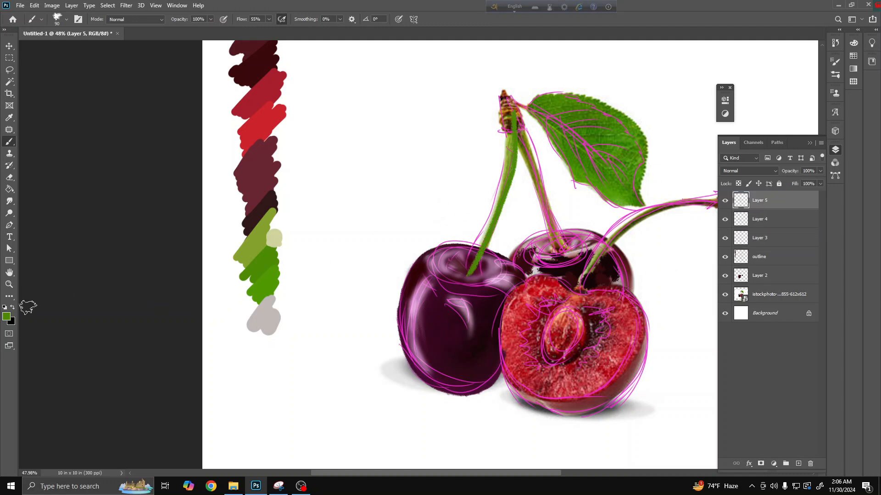
Paint a lighter green 84a22d stroke, sampled from the palette, down the left cherry's stem on Layer 5
click(6, 316)
click(258, 244)
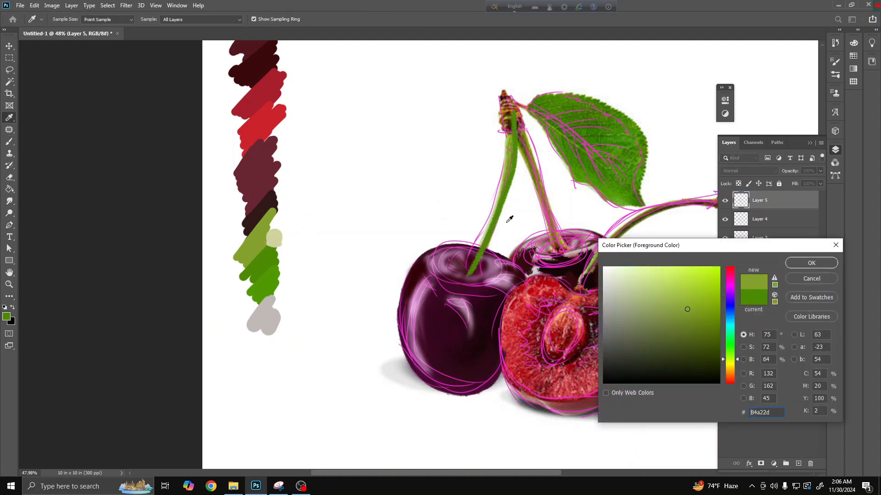
click(811, 263)
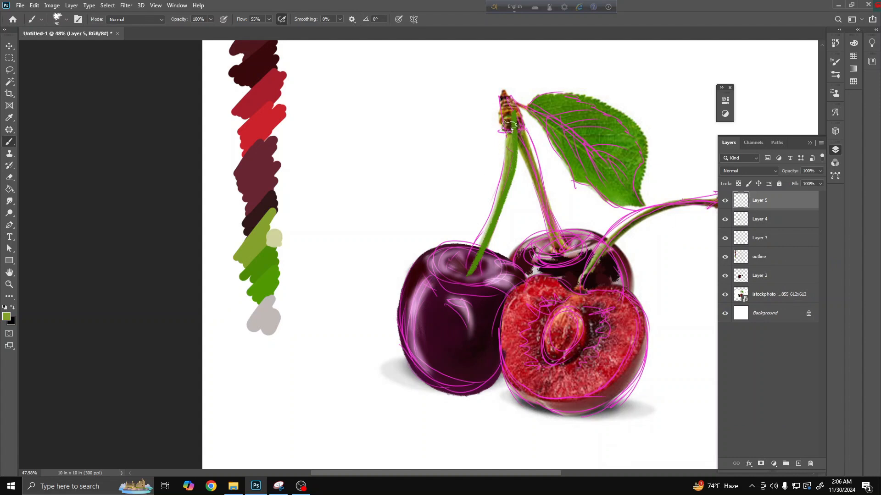
mouse_move(510, 133)
mouse_down()
mouse_move(503, 190)
mouse_move(509, 121)
mouse_move(497, 200)
mouse_move(507, 183)
mouse_move(479, 250)
mouse_move(496, 235)
mouse_move(474, 269)
mouse_up()
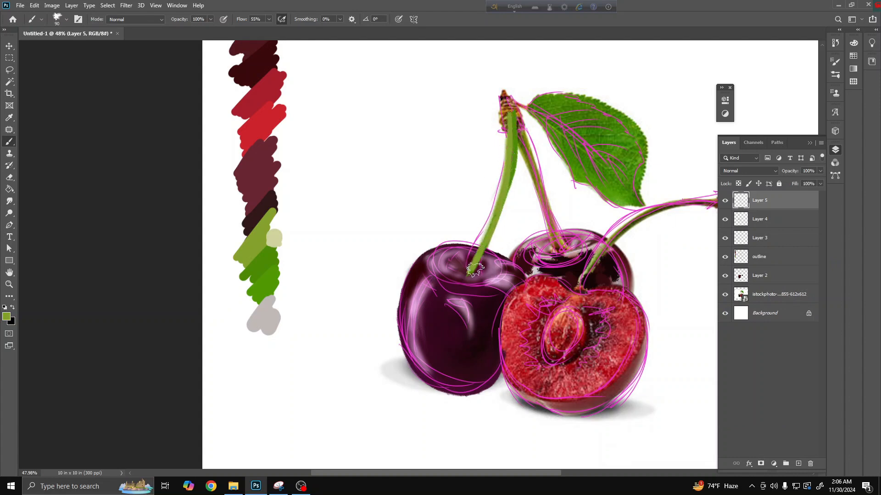
Switch to the Mixer Brush and clean the loaded green from it
right_click(14, 143)
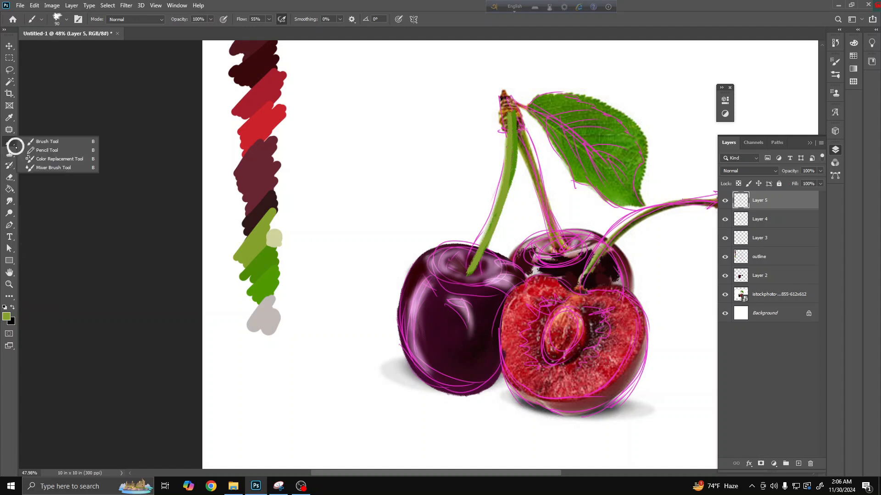
click(37, 159)
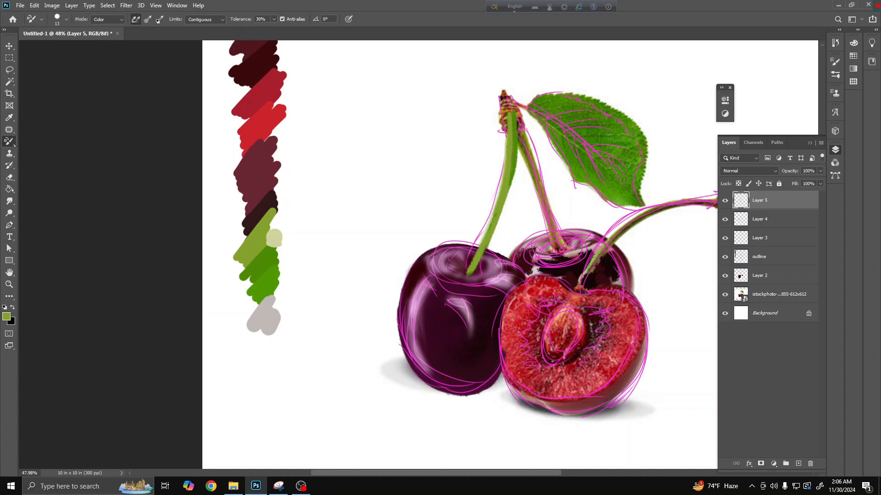
right_click(13, 145)
click(36, 168)
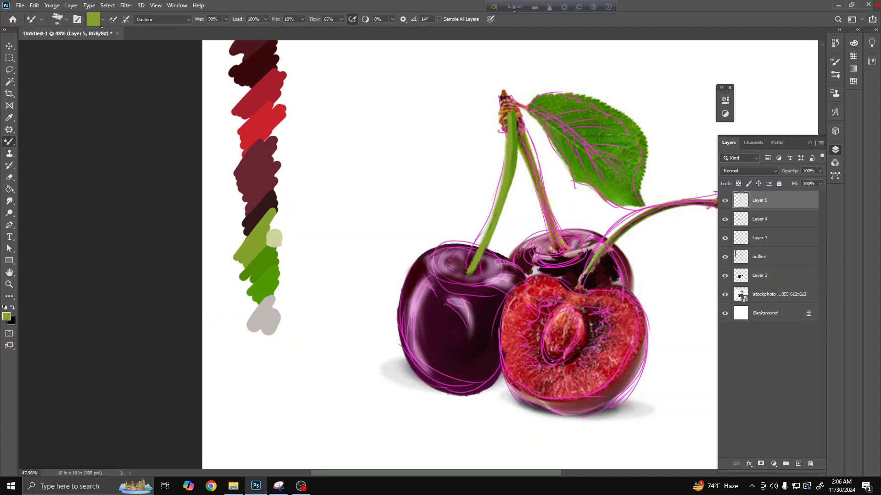
click(93, 20)
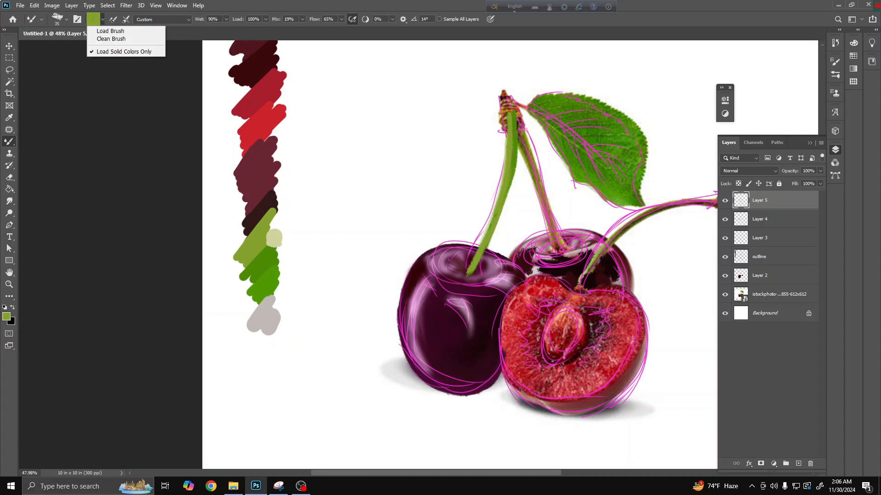
click(111, 38)
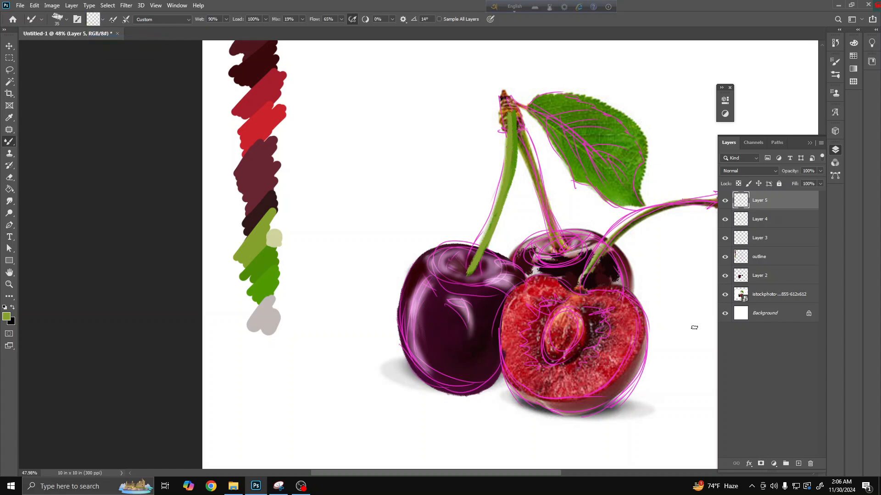
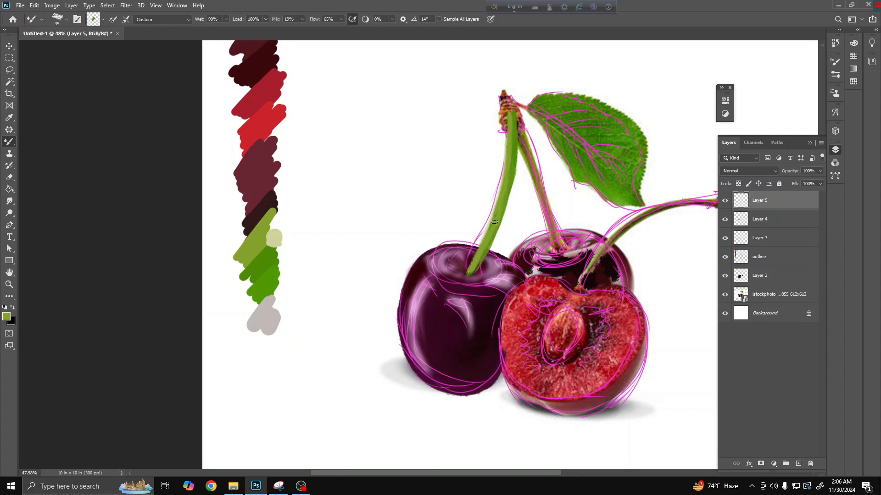
Hide the reference photo layer, trim the left edge of the left cherry's stem with the Eraser, and check it without the outline
click(9, 177)
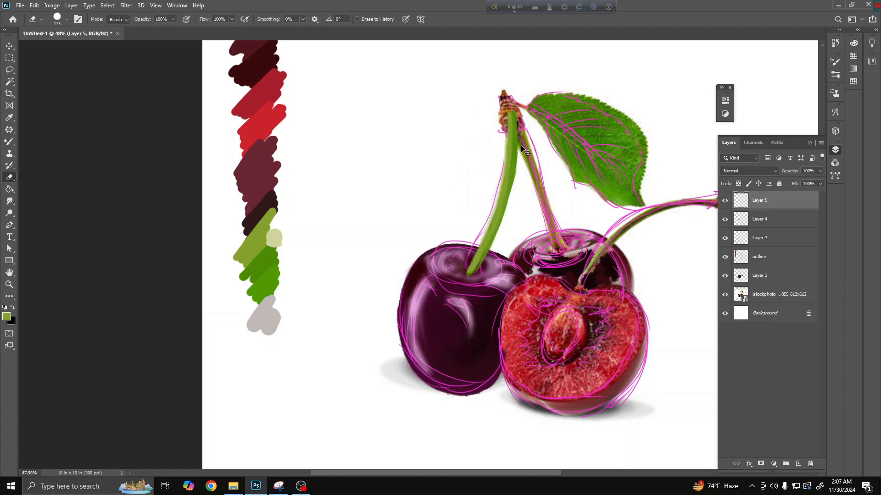
click(725, 295)
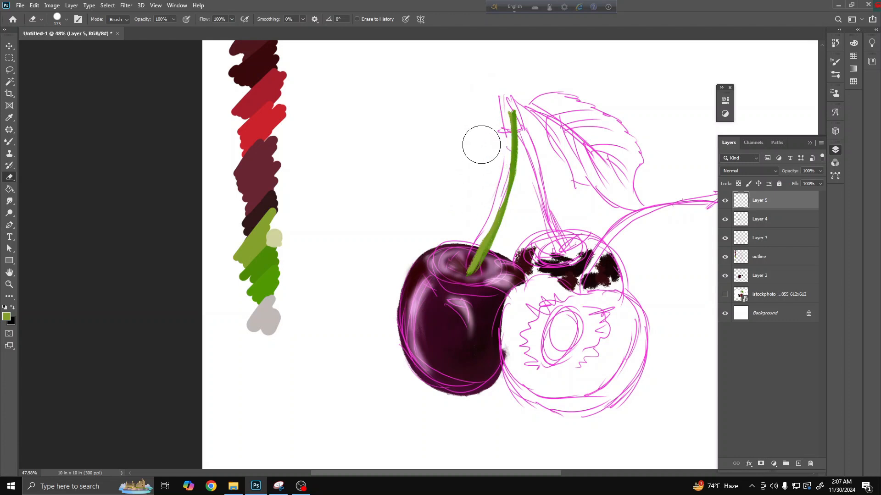
key(ctrl+z)
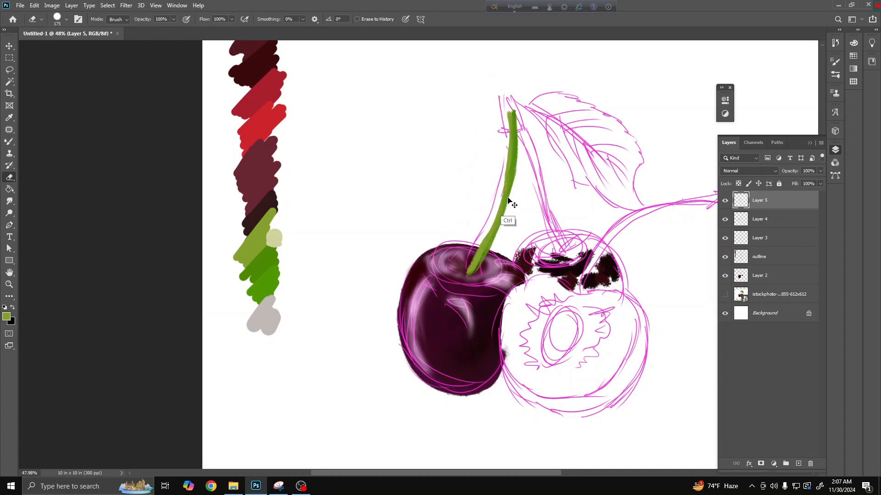
mouse_move(491, 157)
mouse_down()
mouse_move(490, 204)
mouse_move(463, 268)
mouse_up()
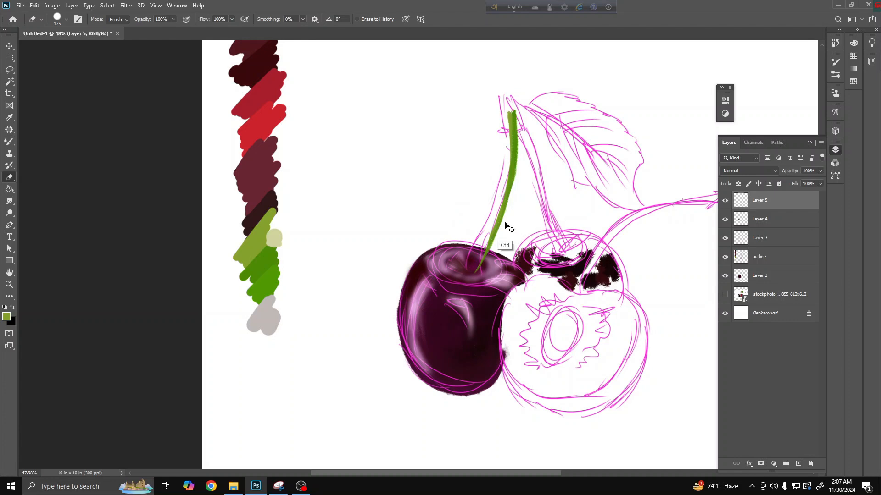
key(ctrl+z)
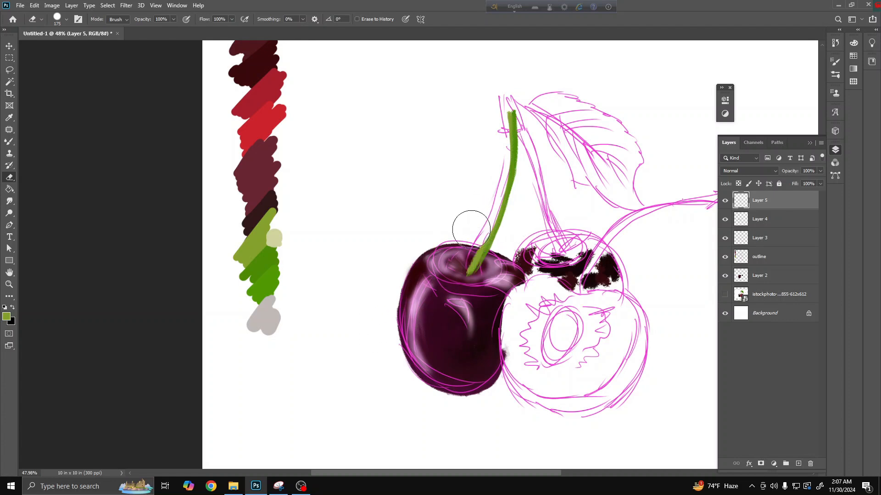
drag(471, 229, 464, 264)
click(724, 256)
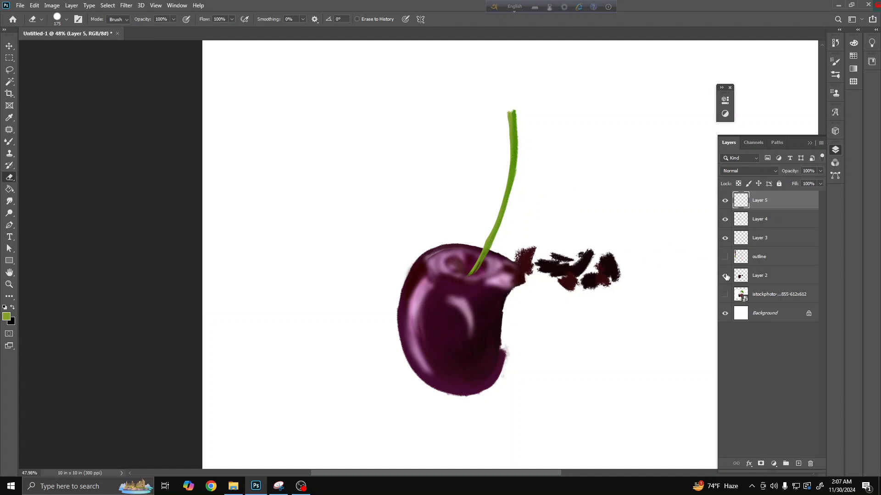
click(725, 257)
Choose a dark purple foreground color and paint Mixer Brush strokes on both upper sides of the back cherry
key(v)
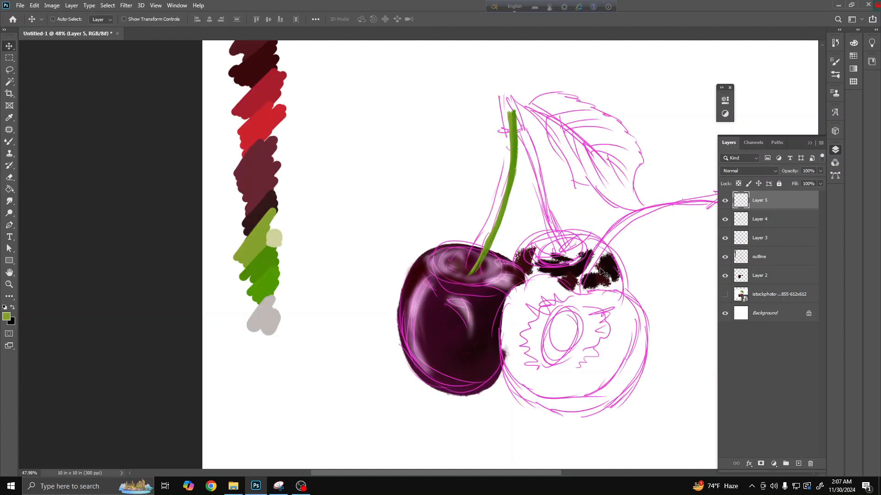
click(7, 316)
click(425, 276)
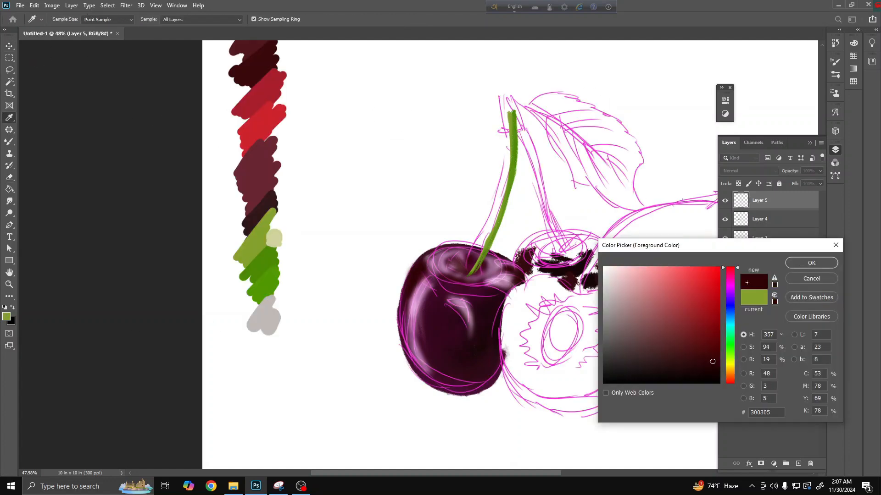
drag(707, 355, 697, 357)
drag(730, 281, 729, 294)
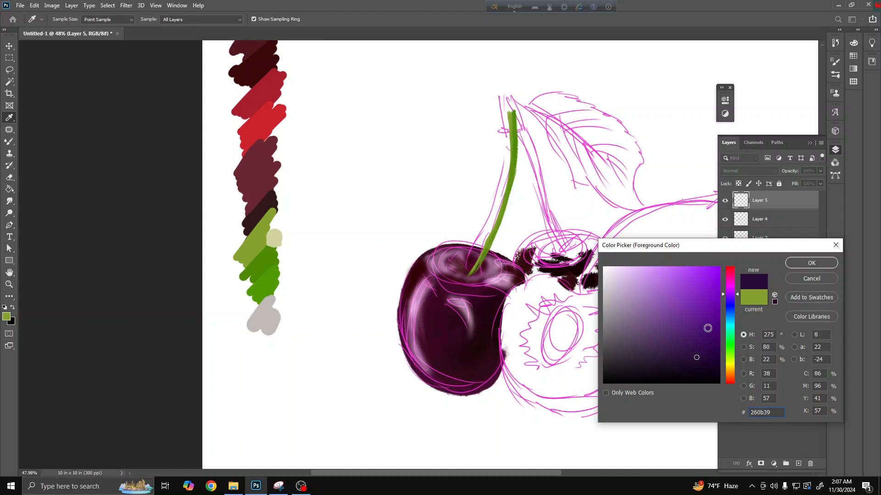
drag(707, 331, 696, 346)
key(Return)
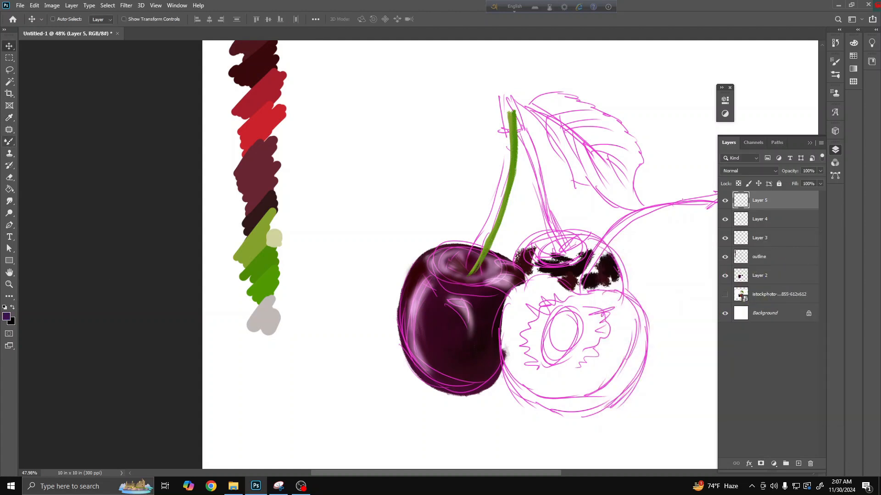
key(b)
mouse_move(542, 239)
mouse_down()
mouse_move(591, 250)
mouse_move(596, 270)
mouse_up()
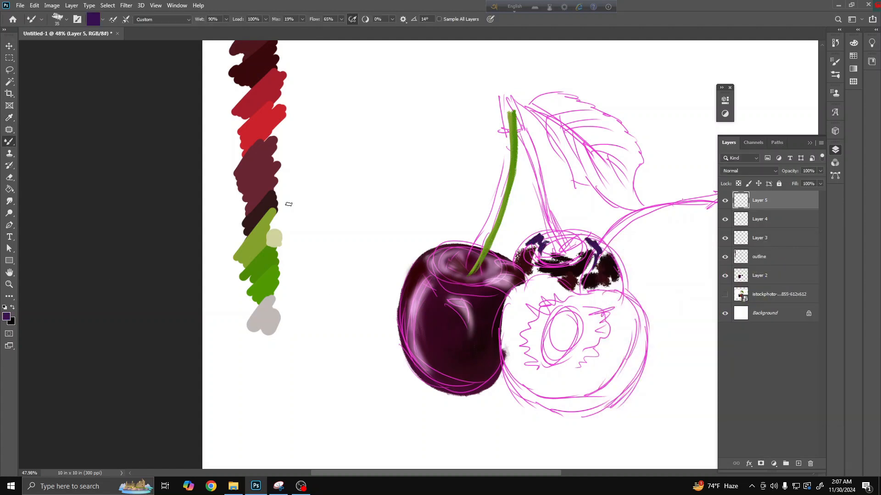
Sample the maroon 682532 from the palette and paint strokes across the back cherry's upper part
click(6, 317)
click(259, 174)
key(Return)
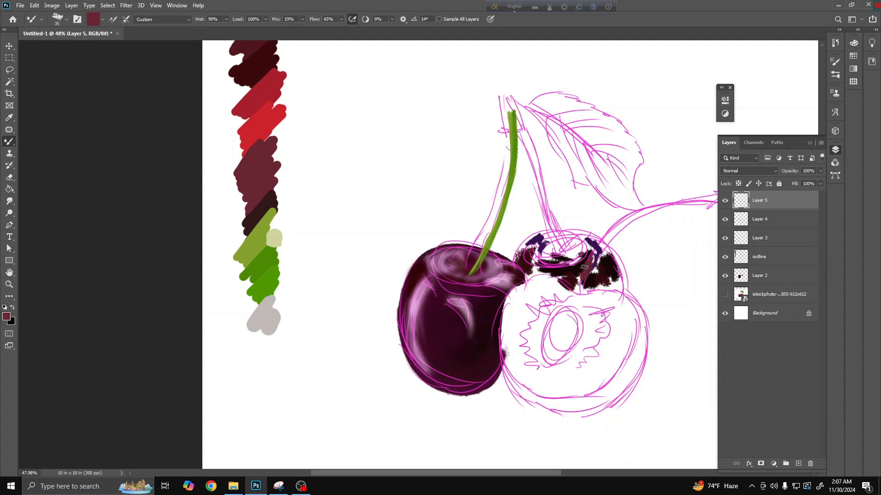
right_click(606, 283)
click(535, 270)
mouse_move(533, 274)
mouse_down()
mouse_move(547, 250)
mouse_move(562, 255)
mouse_up()
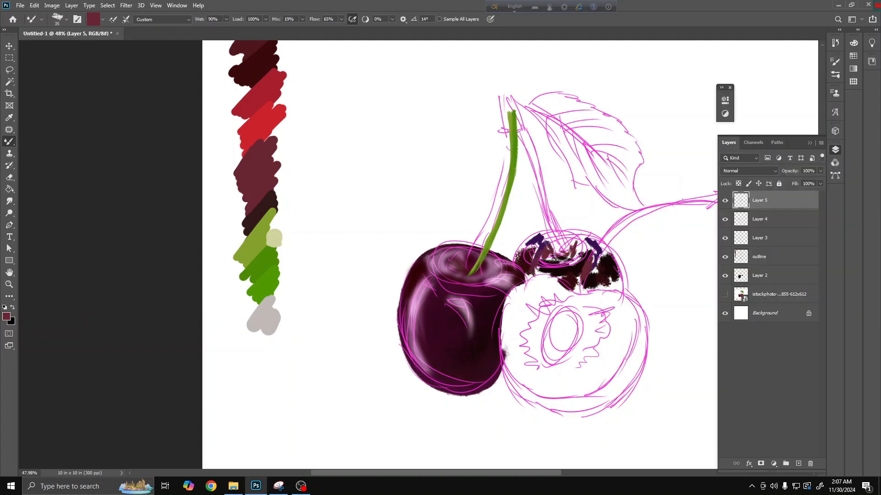
Clean the Mixer Brush and blend the purple and maroon strokes across the top of the back cherry
click(7, 317)
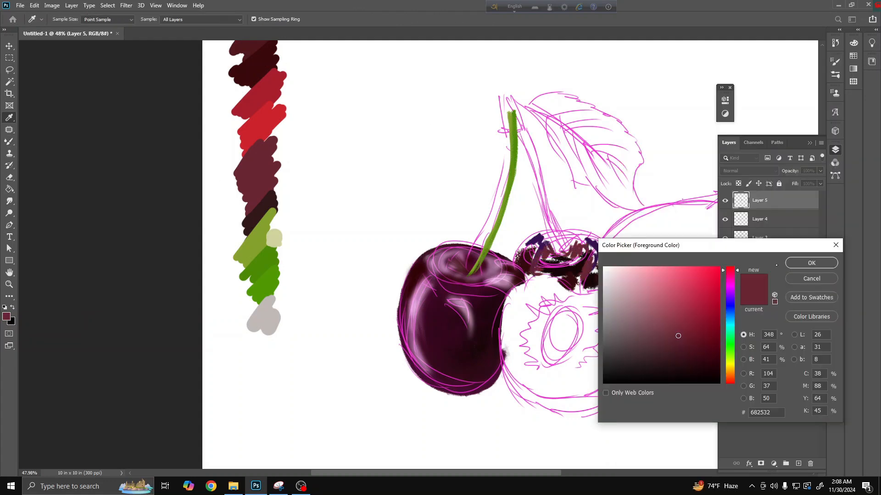
key(Return)
click(103, 19)
click(117, 38)
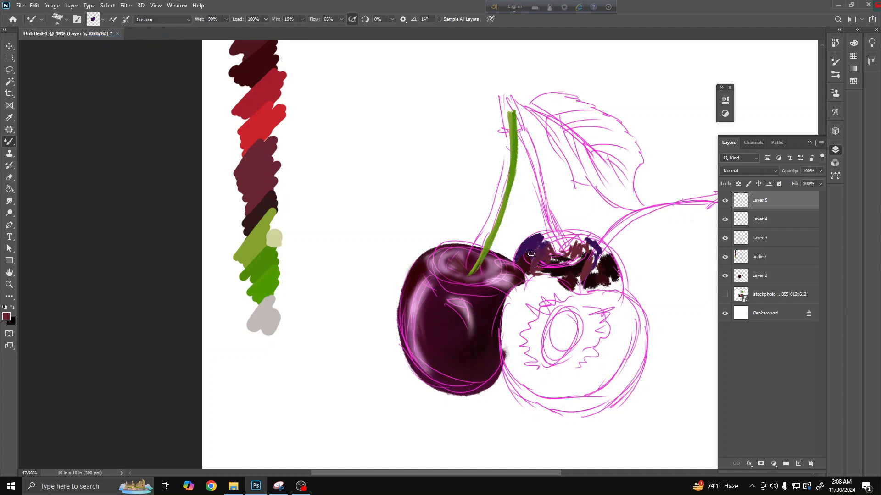
mouse_move(549, 253)
mouse_down()
mouse_move(551, 272)
mouse_move(588, 277)
mouse_move(557, 271)
mouse_move(600, 256)
mouse_up()
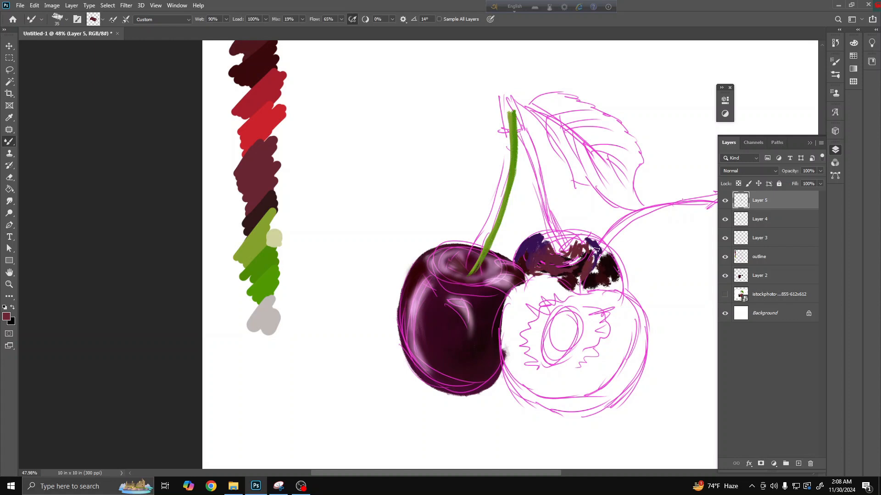
Sample a near-black tone from the back cherry as the foreground color and clean the Mixer Brush
click(6, 317)
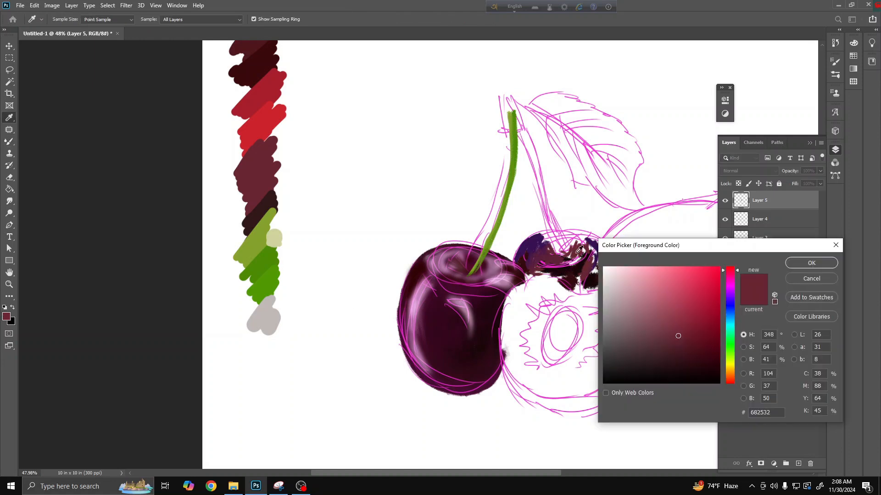
click(578, 272)
click(810, 262)
click(103, 19)
click(111, 39)
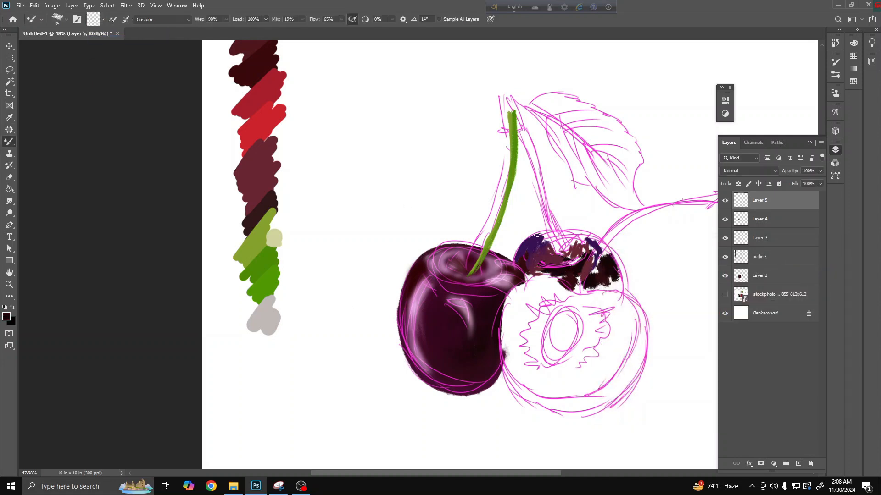
Enlarge the Mixer Brush to 250, blend the dark tones over the back cherry's visible area, and swap the foreground and background colors
key(bracketright)
key(bracketright)
key(bracketright)
key(bracketright)
key(bracketright)
key(bracketright)
key(bracketright)
key(bracketright)
key(bracketright)
key(bracketright)
key(bracketright)
key(bracketright)
mouse_move(570, 264)
mouse_down()
mouse_move(541, 264)
mouse_move(546, 244)
mouse_move(546, 253)
mouse_move(574, 247)
mouse_move(594, 260)
mouse_move(584, 271)
mouse_move(545, 245)
mouse_move(594, 252)
mouse_move(618, 297)
mouse_move(621, 280)
mouse_move(590, 272)
mouse_move(604, 262)
mouse_move(605, 274)
mouse_move(572, 280)
mouse_move(518, 265)
mouse_up()
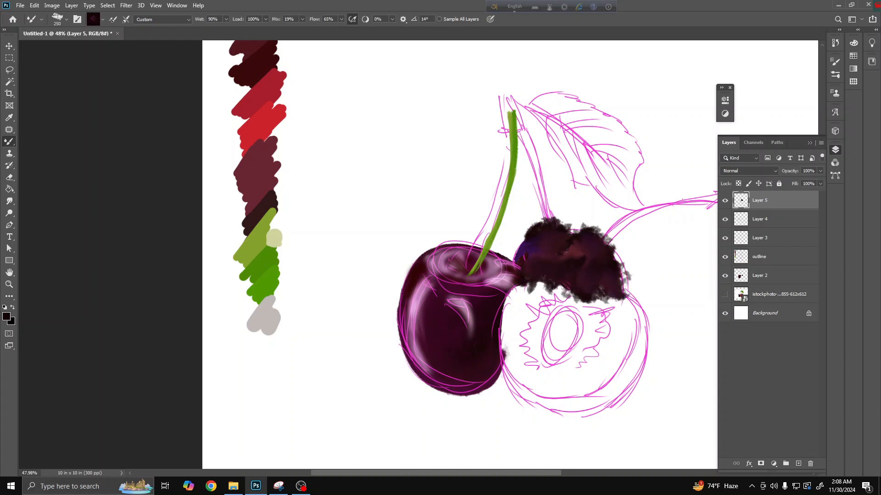
right_click(380, 104)
click(364, 241)
key(ctrl+z)
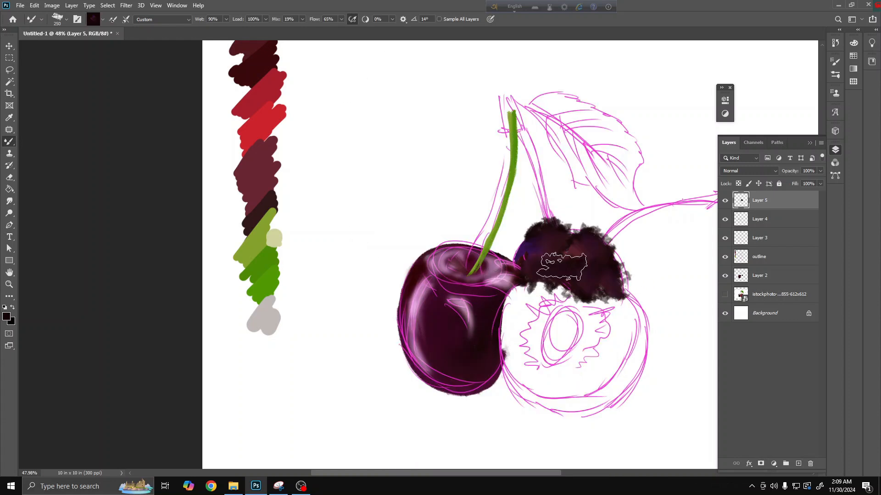
mouse_move(601, 285)
mouse_down()
mouse_move(569, 259)
mouse_move(591, 251)
mouse_move(558, 248)
mouse_move(533, 261)
mouse_move(580, 247)
mouse_move(599, 285)
mouse_up()
click(13, 308)
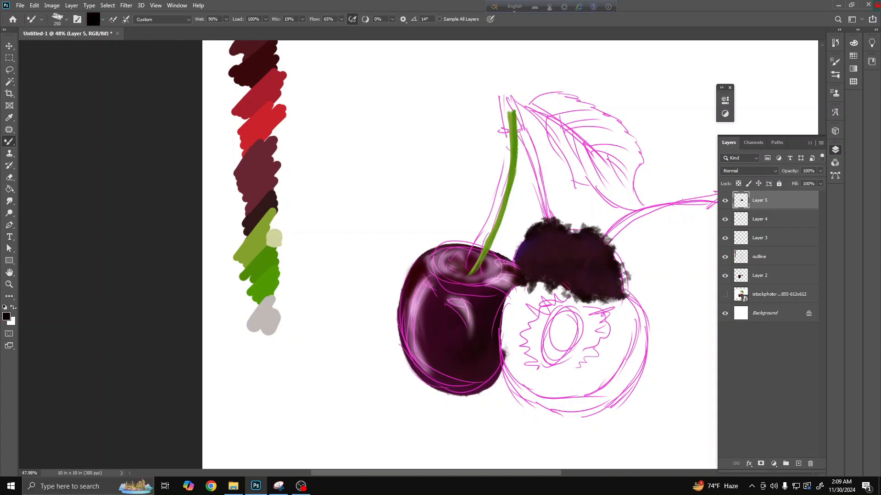
Show the reference photo, duplicate it to the top of the layer stack, and set the copy's opacity to 14%
key(e)
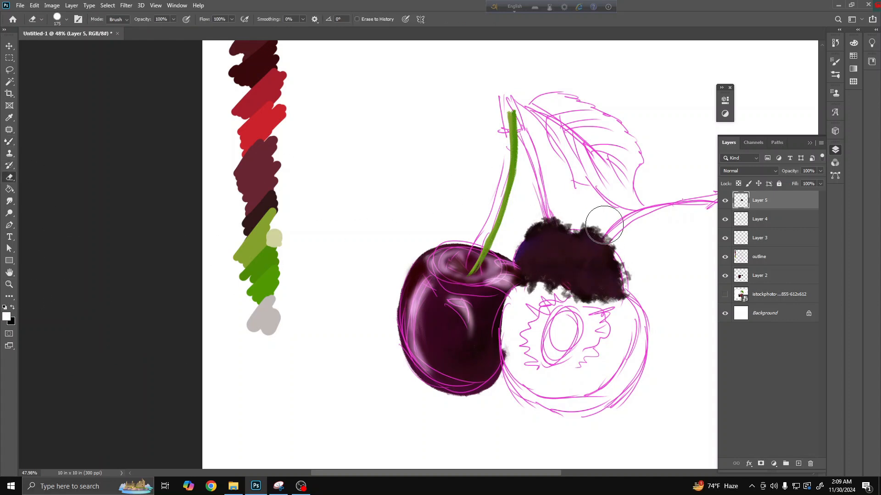
click(725, 294)
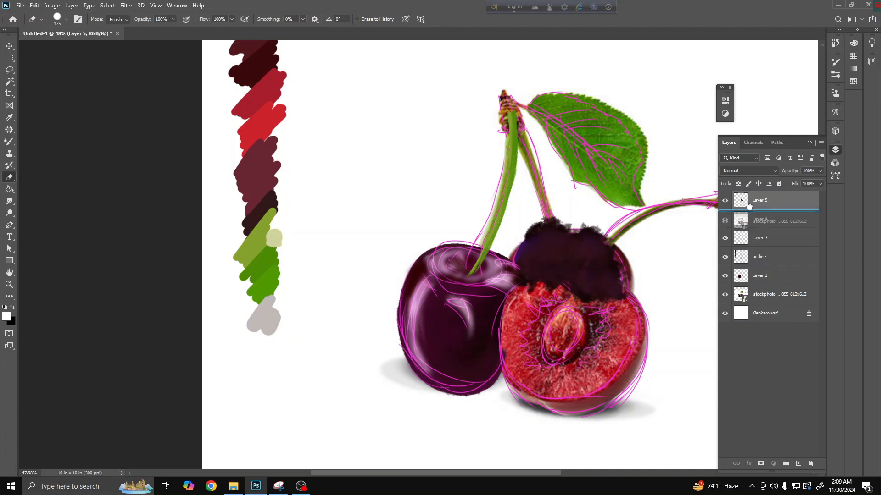
mouse_move(745, 294)
mouse_down()
mouse_move(786, 331)
mouse_move(764, 298)
mouse_move(764, 200)
mouse_up()
drag(820, 171, 783, 182)
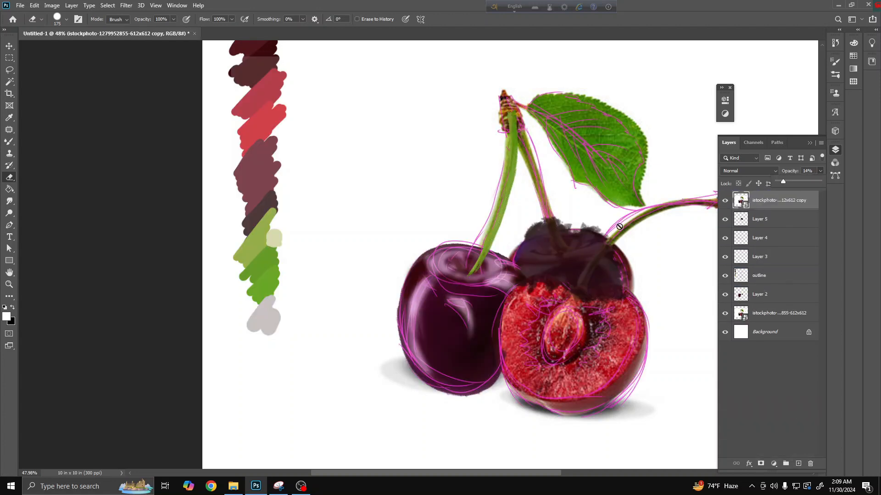
On Layer 5, erase the dark overspill along the back cherry's upper-left edge with the size 175 Eraser, undoing the last stroke
click(761, 219)
mouse_move(519, 224)
mouse_down()
mouse_move(531, 231)
mouse_move(569, 224)
mouse_up()
key(ctrl+z)
key(ctrl+z)
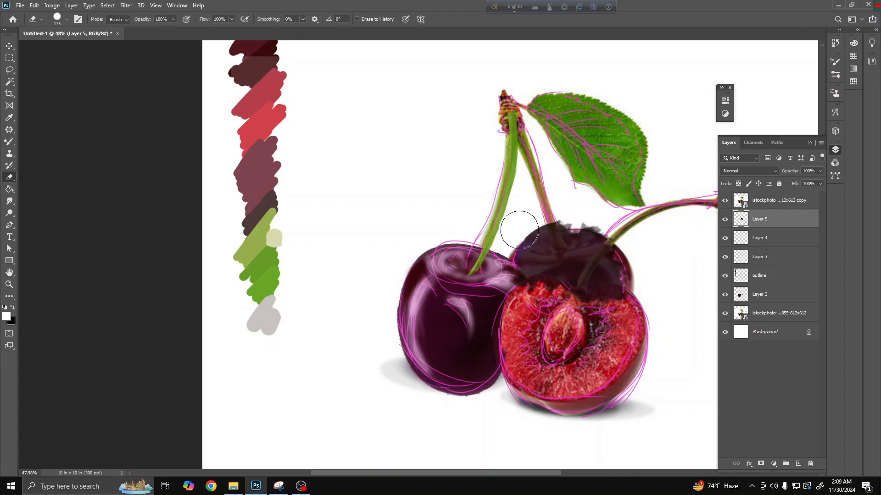
drag(576, 203, 534, 232)
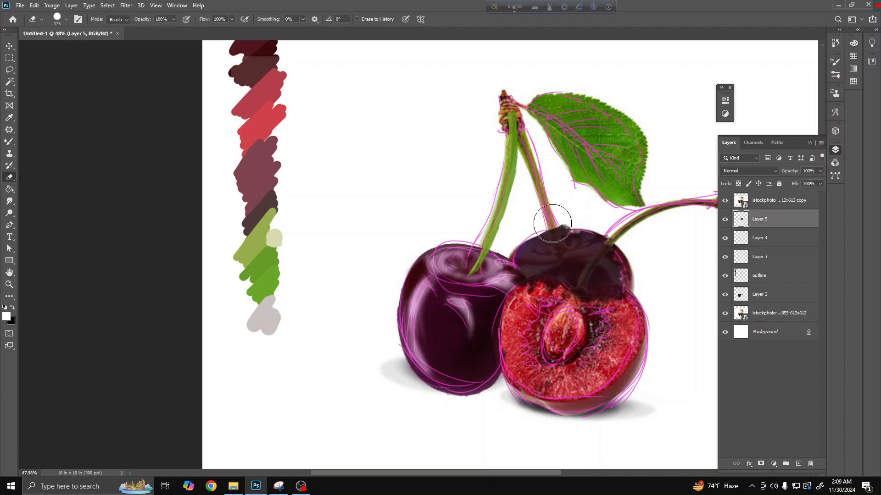
key(ctrl+z)
Reduce the Eraser to size 90 and erase the remaining dark overspill along the back cherry's top edge
key(bracketleft)
key(bracketleft)
key(bracketleft)
key(bracketleft)
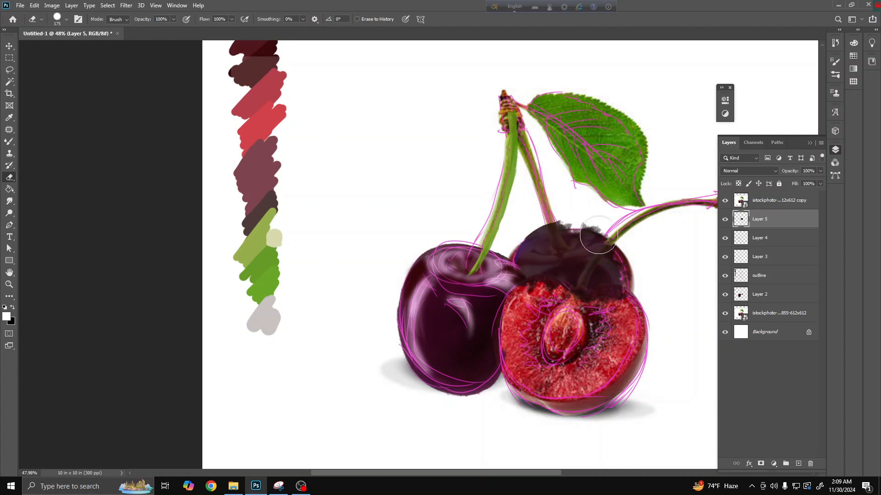
mouse_move(519, 237)
mouse_down()
mouse_move(571, 227)
mouse_move(560, 223)
mouse_up()
click(725, 294)
click(725, 295)
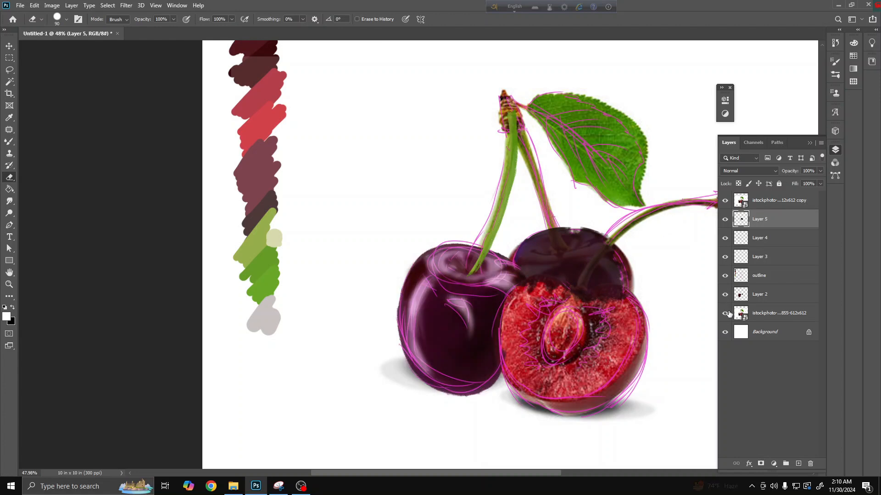
Compare with and without the faded photo copy, and erase the dark paint overlapping the halved cherry's upper edge
click(724, 202)
click(724, 203)
mouse_move(555, 295)
mouse_down()
mouse_move(526, 297)
mouse_move(613, 301)
mouse_up()
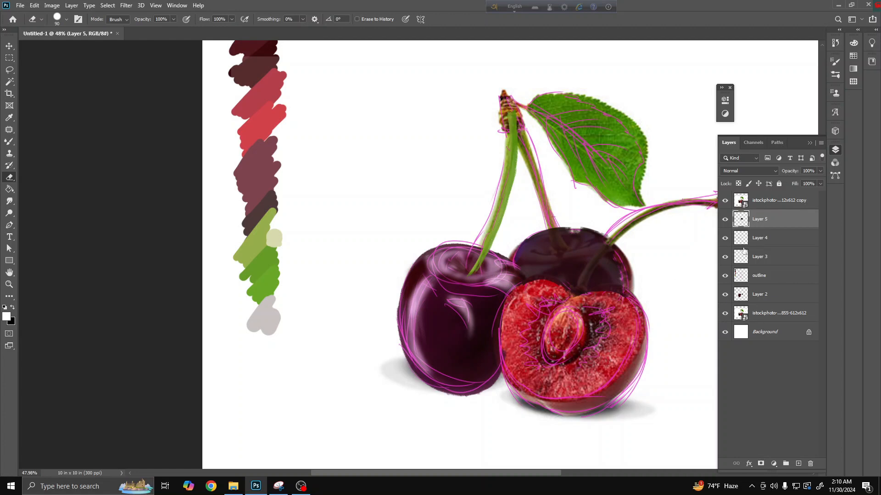
Hide the photo copy, try a white Mixer Brush highlight along the back cherry's right side, and undo the stroke
click(725, 201)
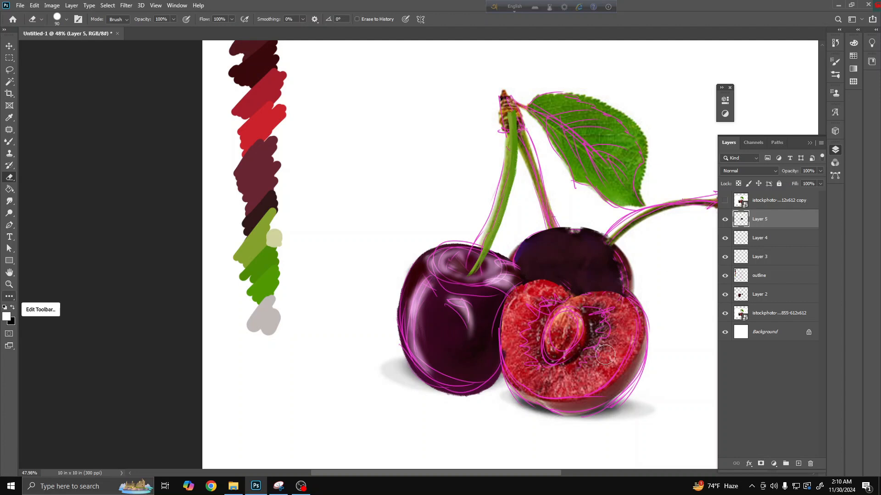
key(b)
mouse_move(626, 273)
mouse_down()
mouse_move(610, 266)
mouse_move(617, 275)
mouse_up()
key(bracketleft)
key(bracketleft)
key(bracketleft)
key(bracketleft)
key(bracketleft)
key(bracketleft)
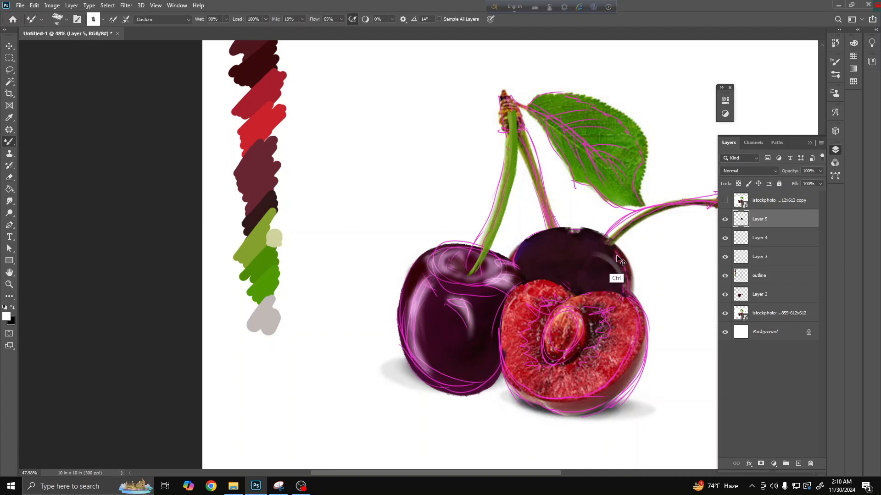
key(ctrl+z)
Hide Layer 5, show the faded photo copy, and paint white highlights on the back cherry on a new top layer
click(724, 219)
click(725, 200)
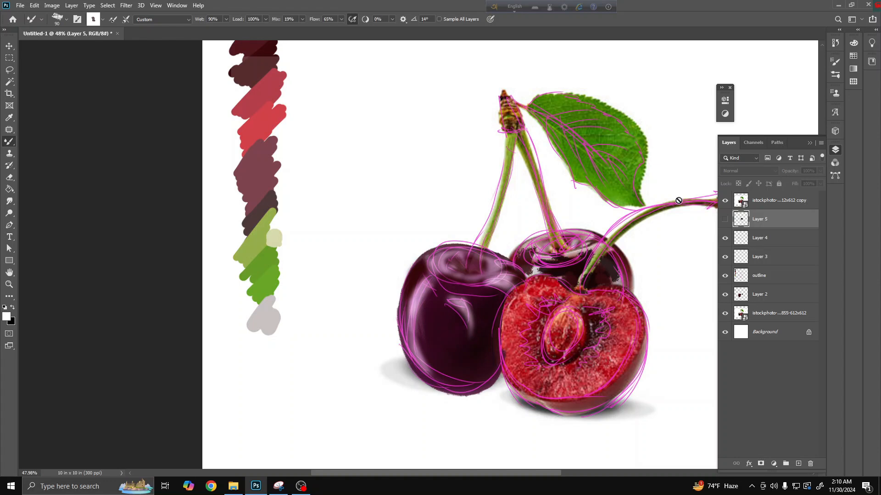
click(770, 200)
click(798, 464)
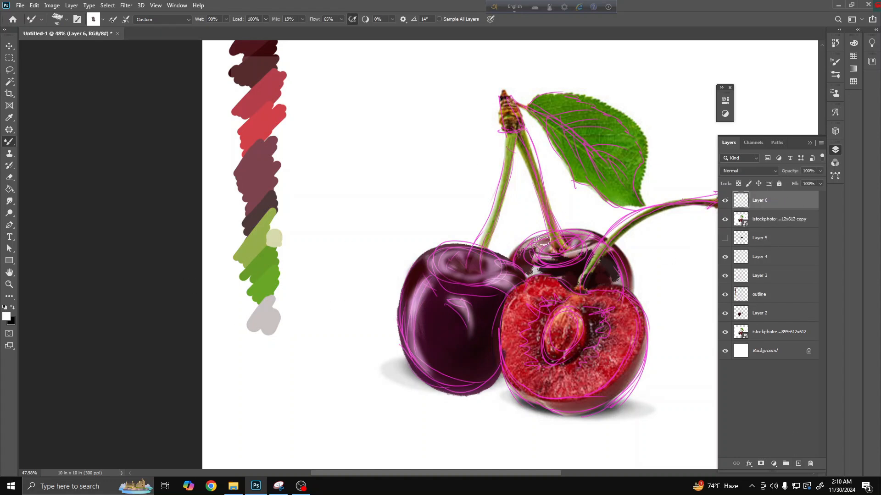
mouse_move(535, 250)
mouse_down()
mouse_move(596, 248)
mouse_move(576, 233)
mouse_move(573, 270)
mouse_move(563, 240)
mouse_move(556, 281)
mouse_move(547, 252)
mouse_move(552, 304)
mouse_move(561, 252)
mouse_move(533, 276)
mouse_up()
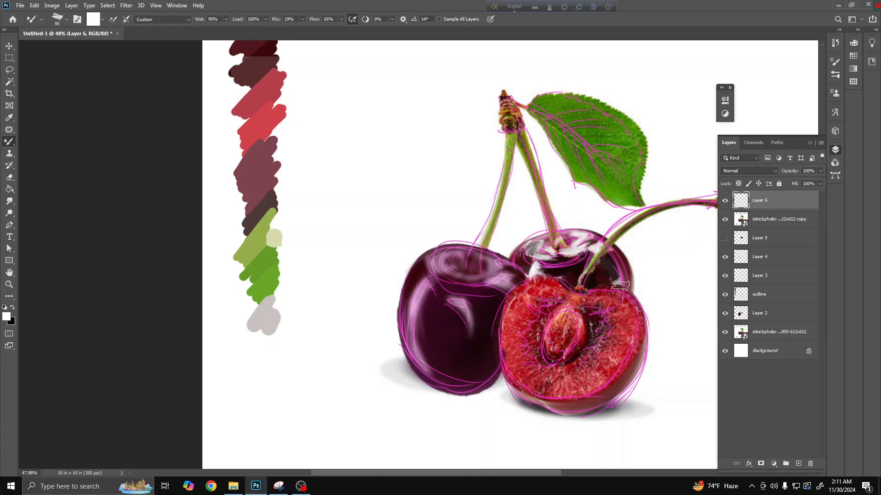
mouse_move(620, 284)
mouse_down()
mouse_move(615, 267)
mouse_move(619, 281)
mouse_up()
Set the photo copy's opacity to 100% and paint further white highlights on the back cherry on Layer 6
click(780, 219)
click(820, 171)
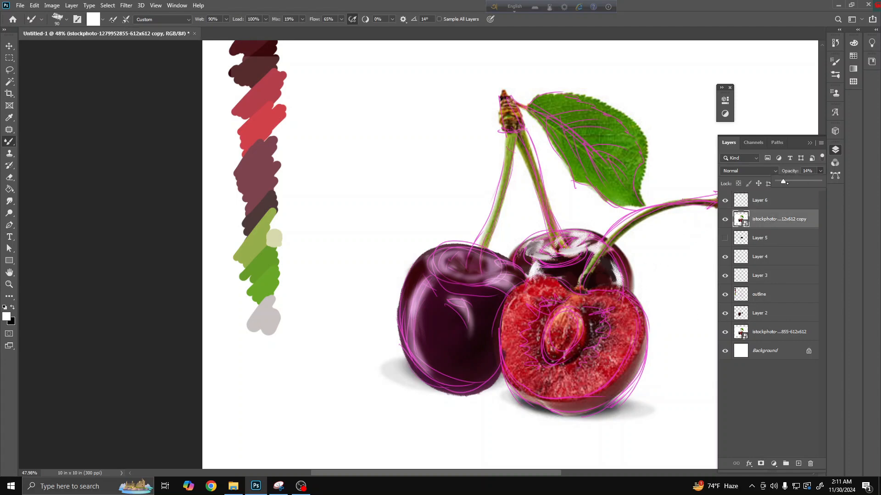
drag(793, 182, 819, 181)
double_click(779, 201)
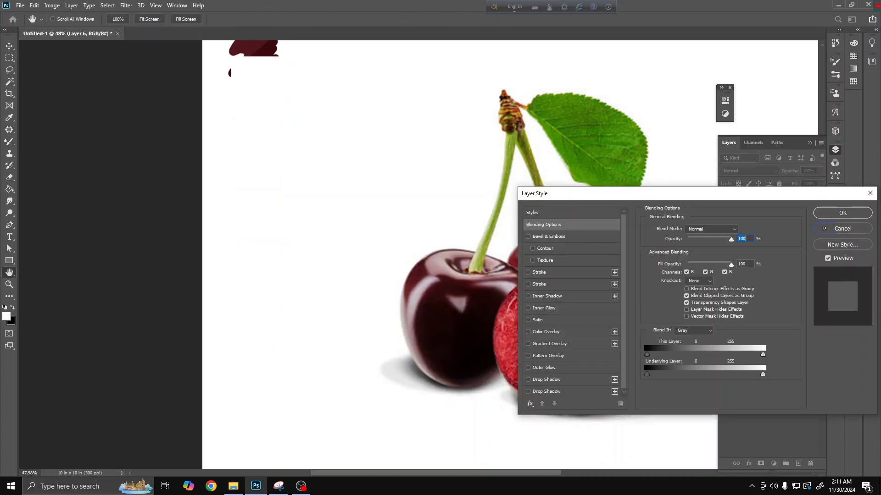
key(Escape)
drag(538, 250, 548, 249)
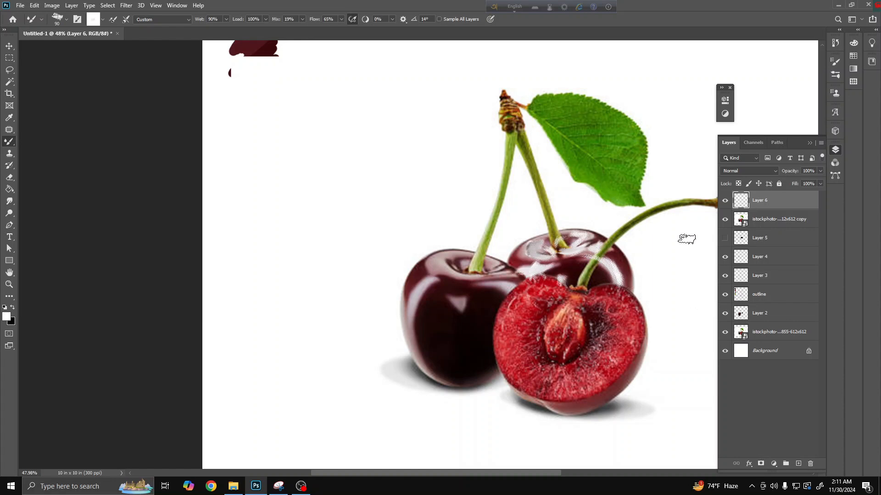
With the photo copy hidden, apply Gaussian Blur to Layer 6's highlights and compare its blend modes over the redisplayed Layer 5, keeping Normal
click(725, 219)
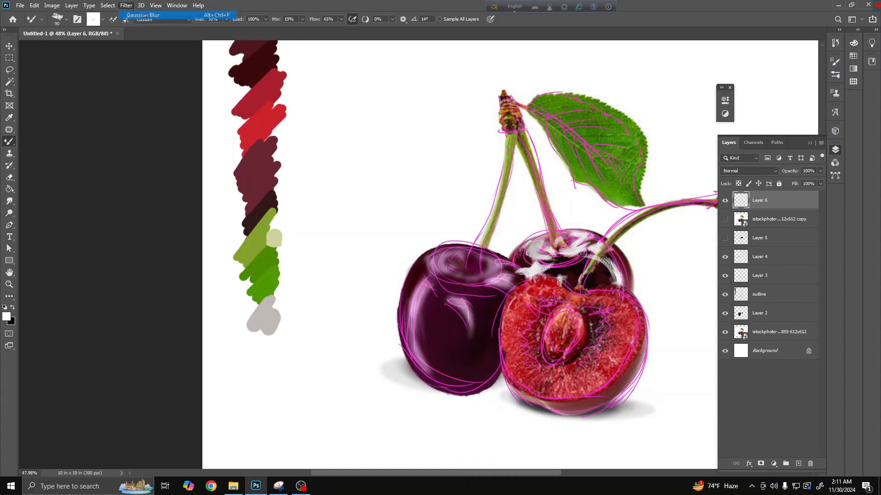
key(ctrl+z)
click(752, 171)
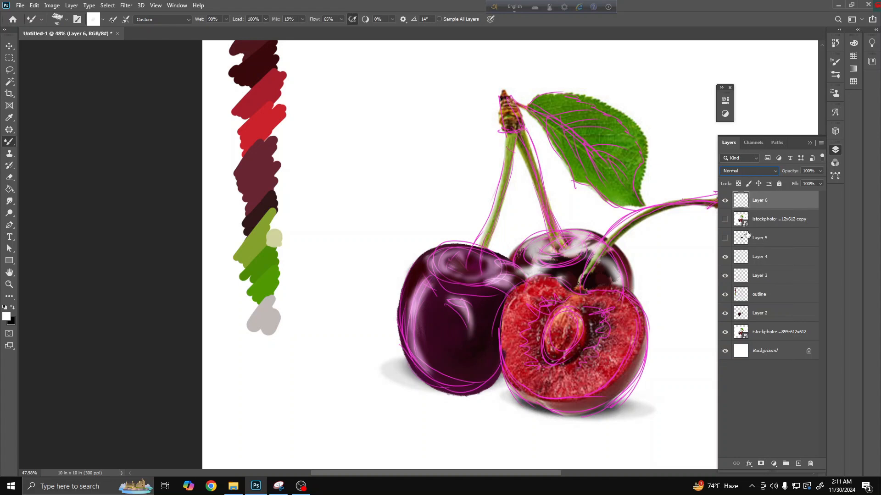
click(724, 238)
click(752, 174)
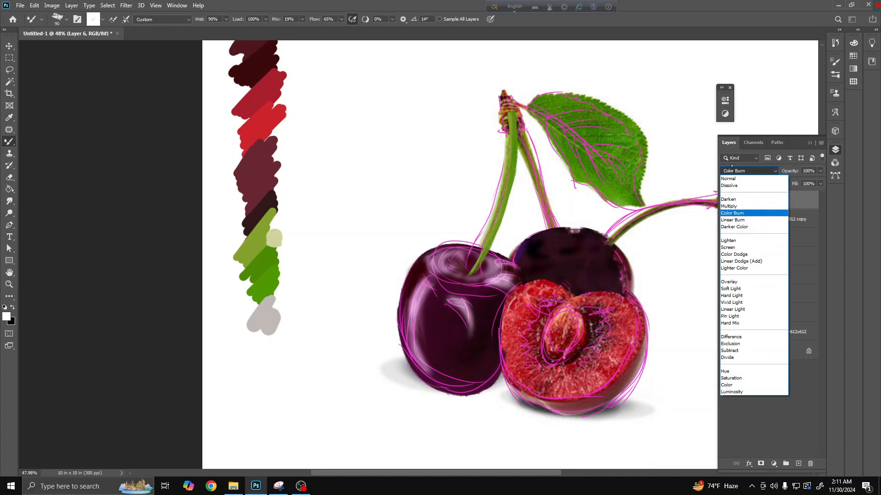
click(729, 179)
Show the photo copy again and add a new layer above Layer 6
click(725, 219)
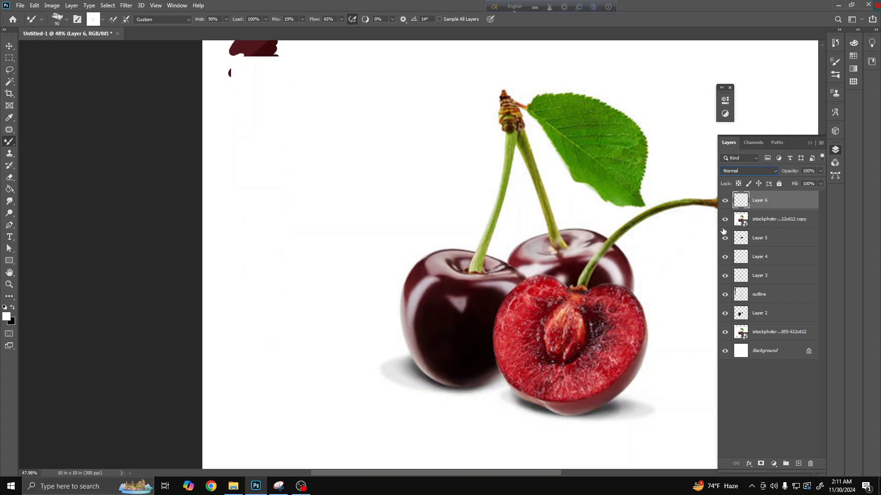
click(751, 222)
click(770, 203)
click(797, 463)
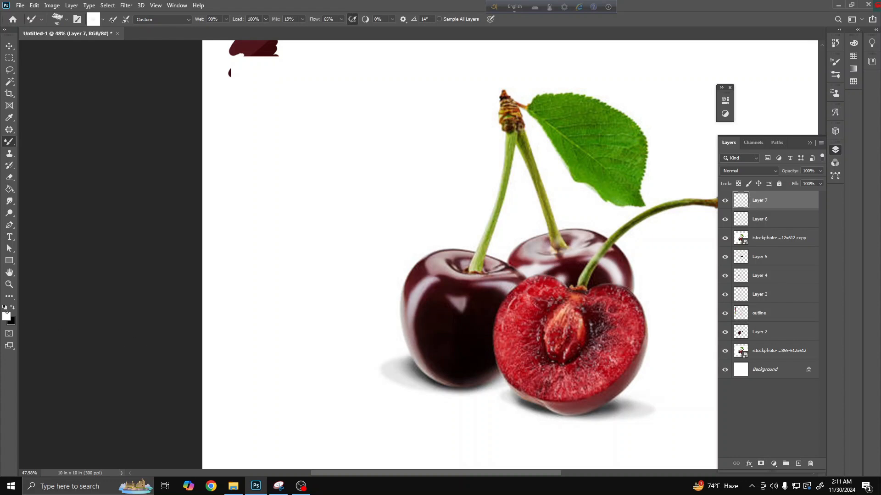
Paint black shading around the back cherry's stem hollow and upper edge with the size 45 Mixer Brush, undoing the larger first stroke
key(x)
drag(559, 236, 565, 244)
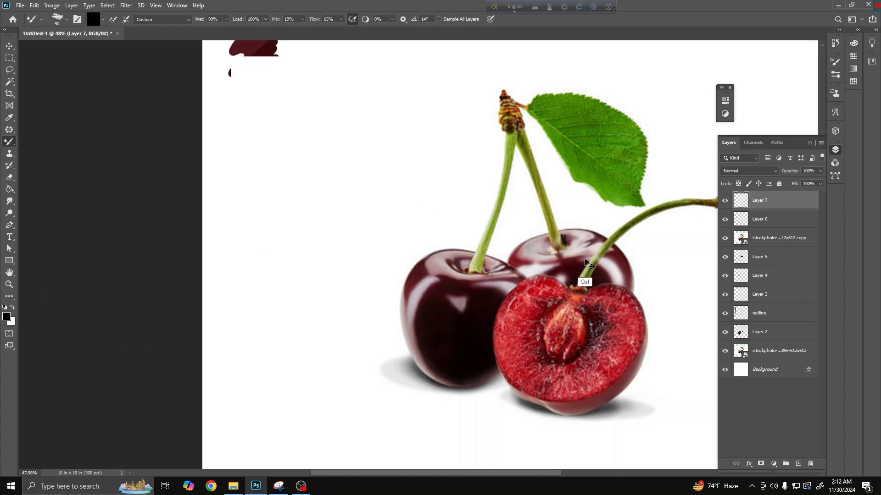
key(ctrl+z)
key(bracketleft)
key(bracketleft)
key(bracketleft)
mouse_move(570, 243)
mouse_down()
mouse_move(555, 260)
mouse_move(525, 259)
mouse_up()
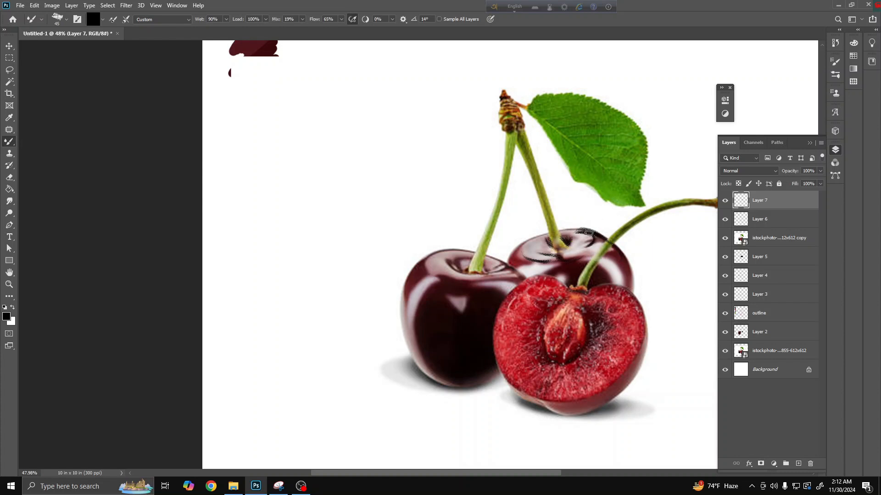
drag(594, 232, 551, 238)
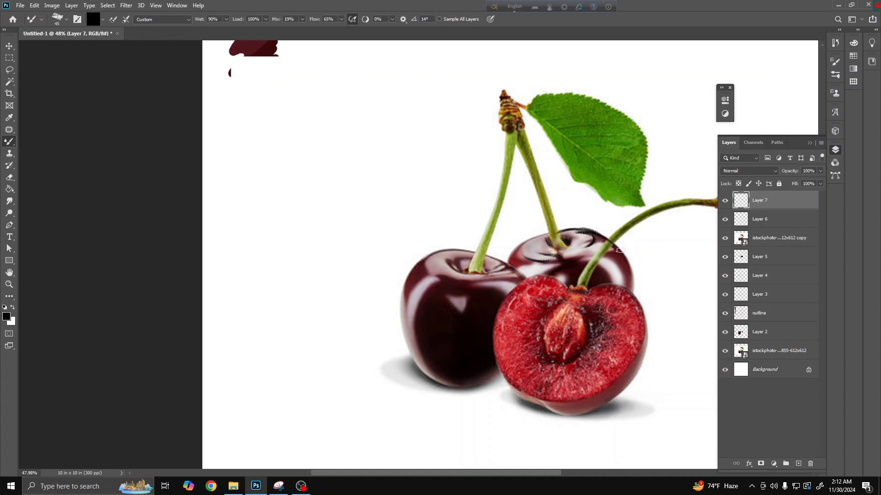
Soften Layer 7's black shading with Gaussian Blur, undoing the first pass and reapplying a lighter blur
click(126, 5)
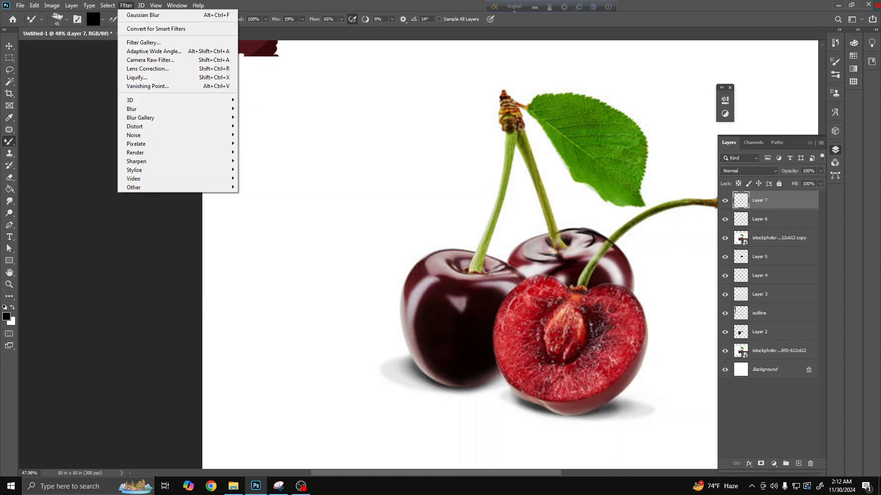
click(151, 12)
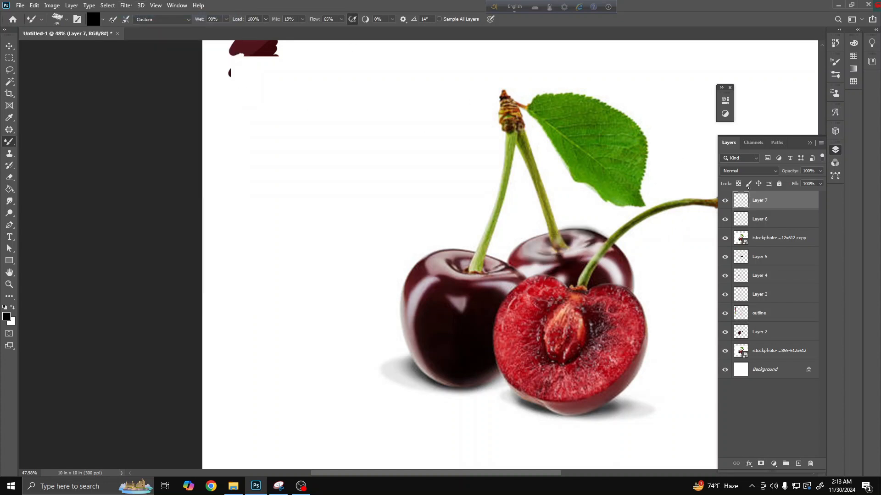
key(ctrl+z)
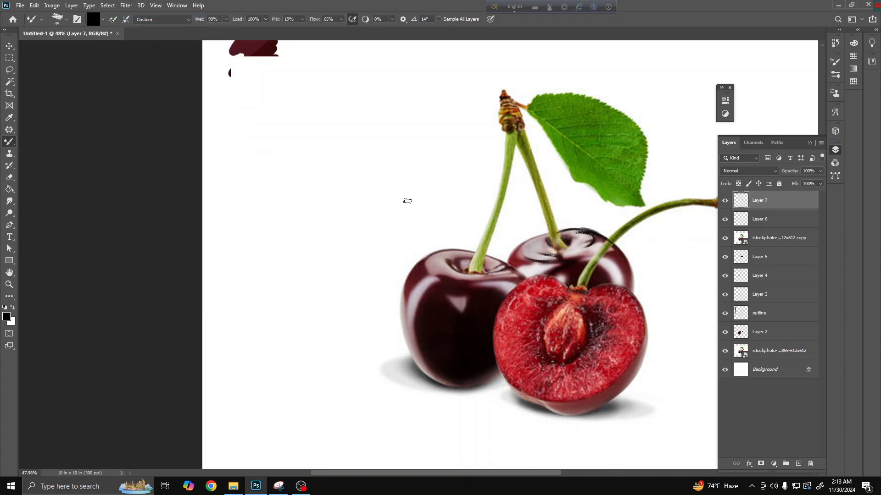
click(126, 5)
mouse_move(138, 108)
click(89, 143)
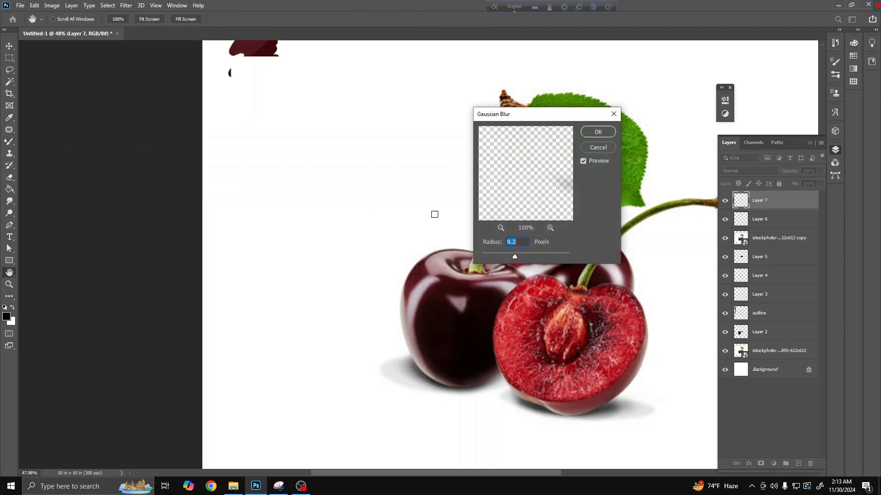
key(Return)
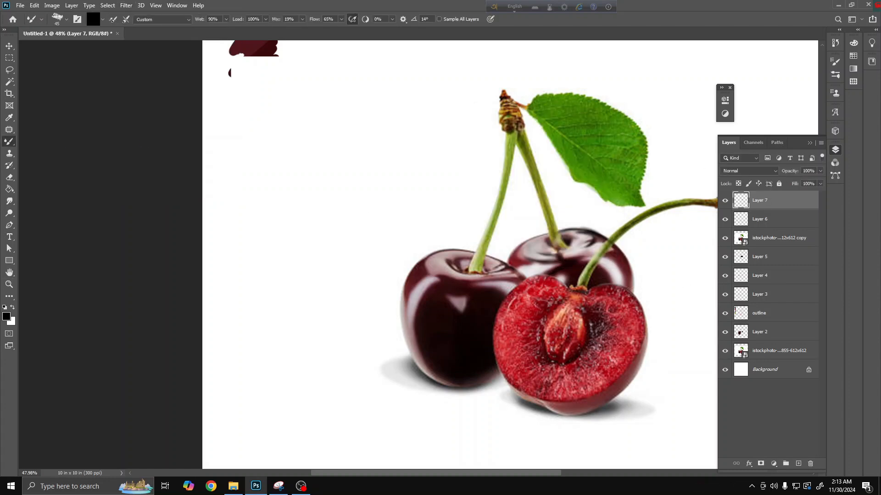
Compare the painting with and without the photo copy, leave the copy hidden, and add a new layer above Layer 7
click(725, 238)
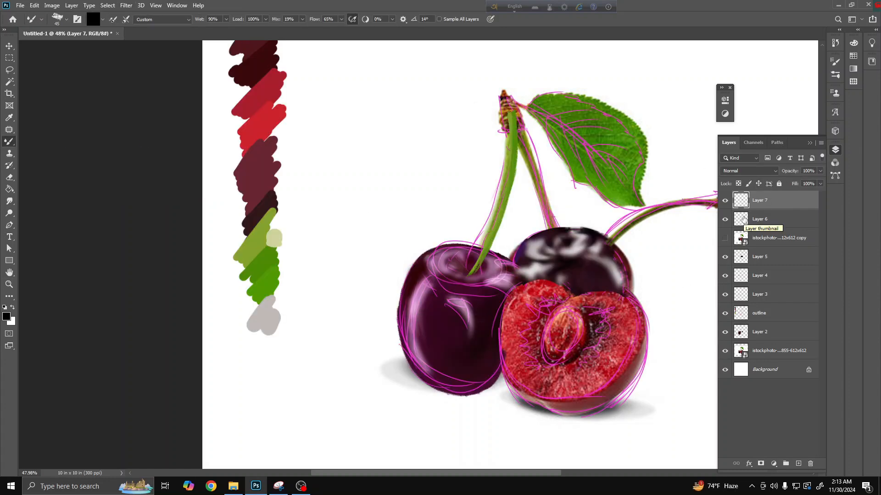
click(725, 238)
click(724, 238)
click(798, 464)
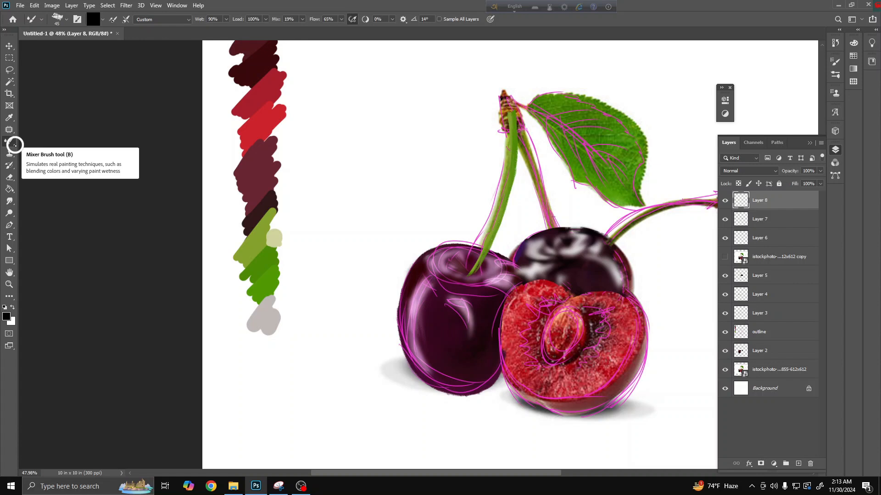
Switch to the Brush tool and sample green 509903 from the painted colour palette as the foreground colour
key(shift+b)
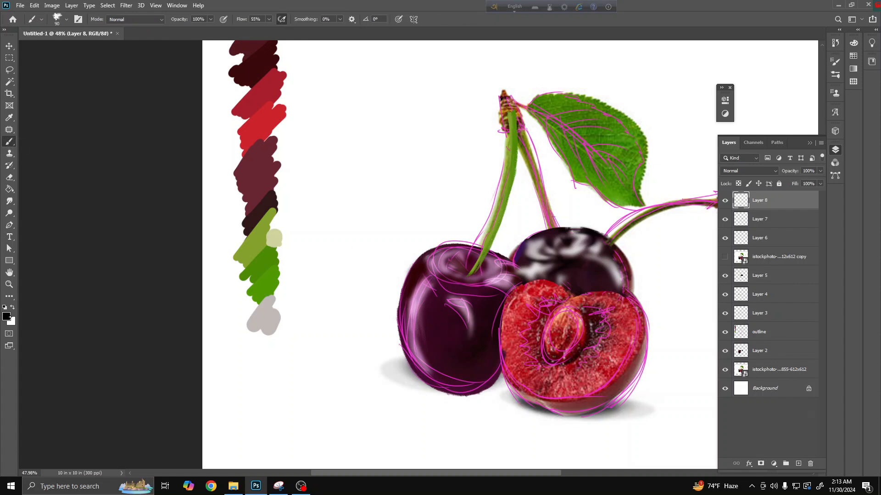
click(6, 316)
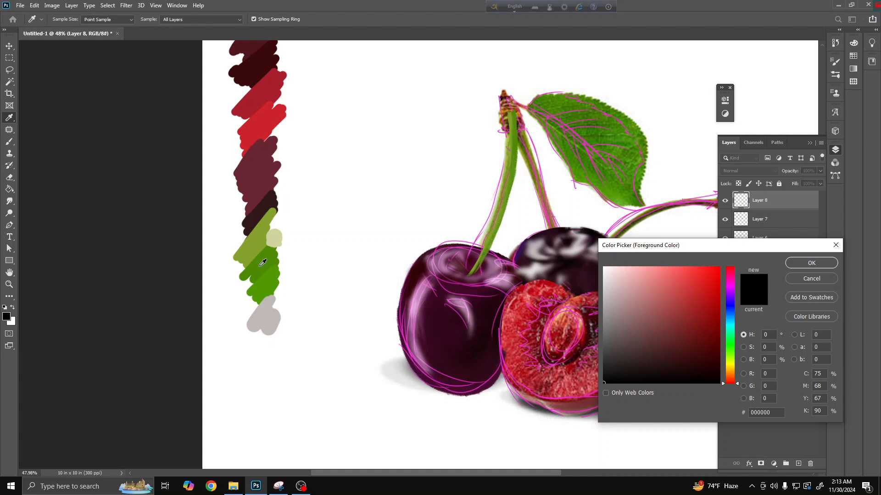
click(269, 281)
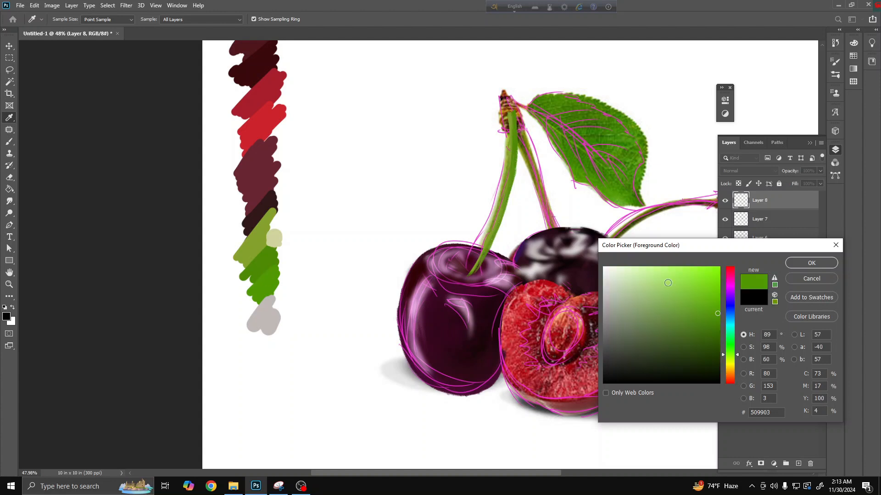
click(797, 268)
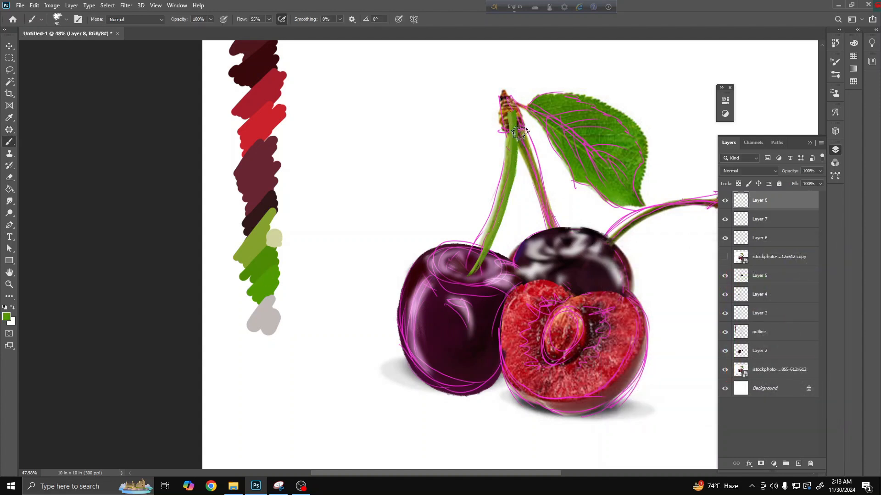
Try several green strokes along the back cherry's stem on Layer 8, undoing each one
drag(519, 133, 557, 235)
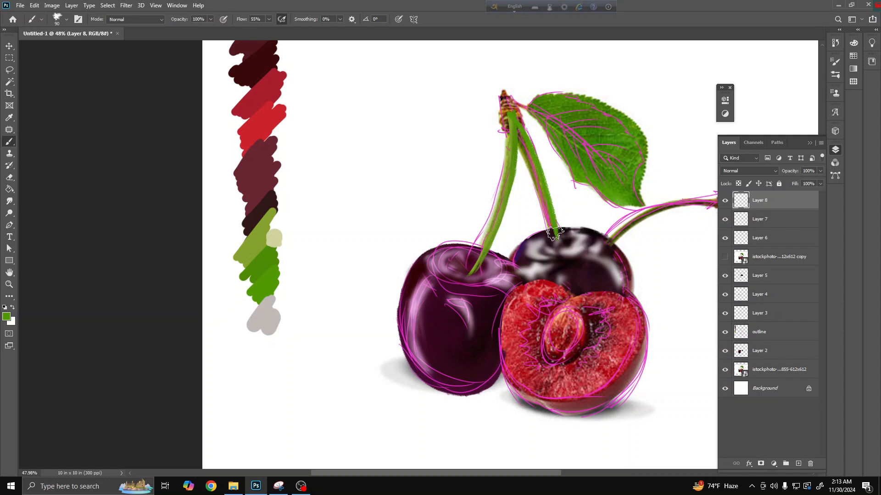
key(ctrl+z)
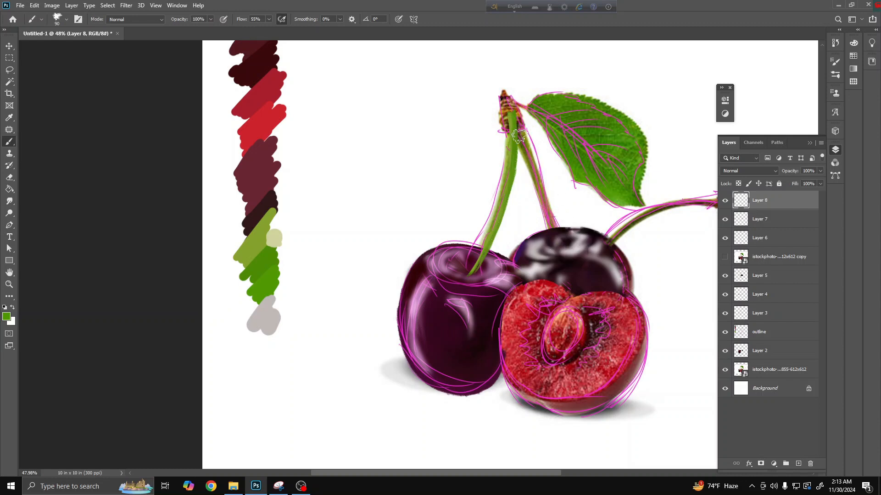
mouse_move(517, 134)
mouse_down()
mouse_move(561, 241)
mouse_move(519, 155)
mouse_up()
key(ctrl+z)
key(ctrl+z)
mouse_move(512, 125)
mouse_down()
mouse_move(538, 195)
mouse_move(553, 278)
mouse_up()
key(ctrl+z)
mouse_move(516, 142)
mouse_down()
mouse_move(534, 165)
mouse_move(555, 252)
mouse_up()
key(ctrl+z)
mouse_move(515, 126)
mouse_down()
mouse_move(535, 164)
mouse_move(555, 250)
mouse_up()
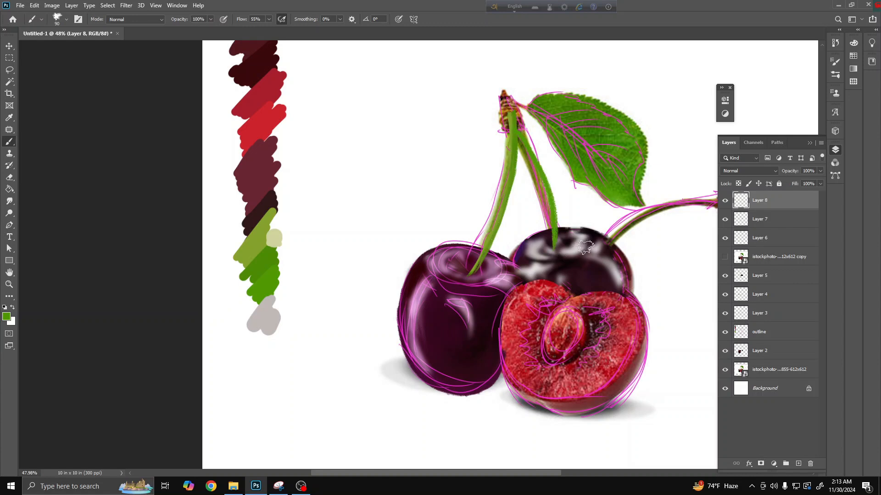
key(ctrl+z)
drag(514, 127, 554, 250)
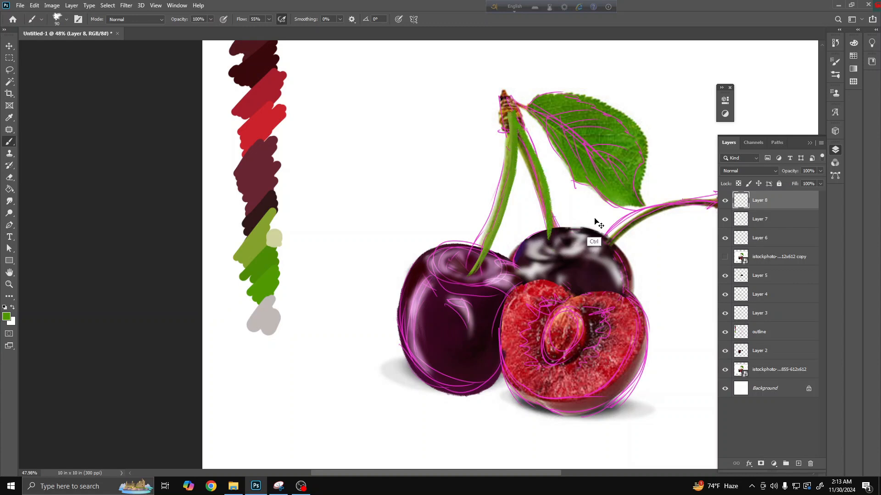
key(ctrl+z)
Paint a curved green stem for the back cherry, adjust it into place with Free Transform, and hide the original reference photo
drag(526, 135, 571, 250)
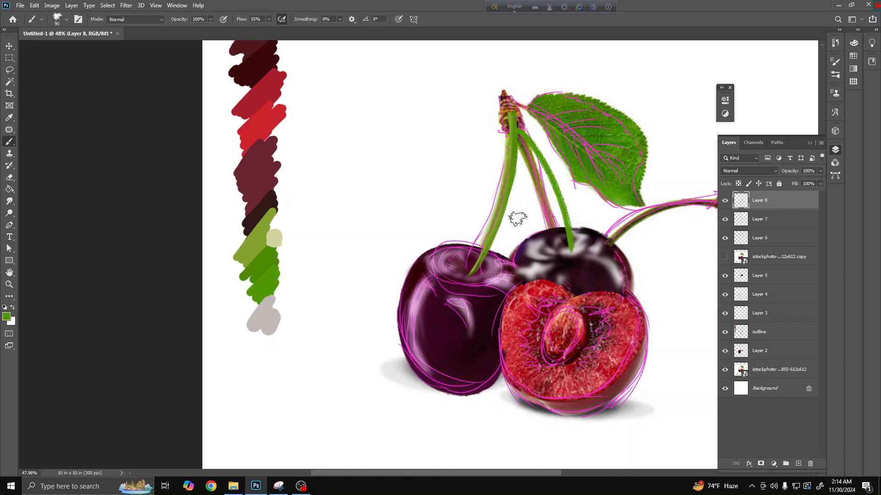
key(ctrl+t)
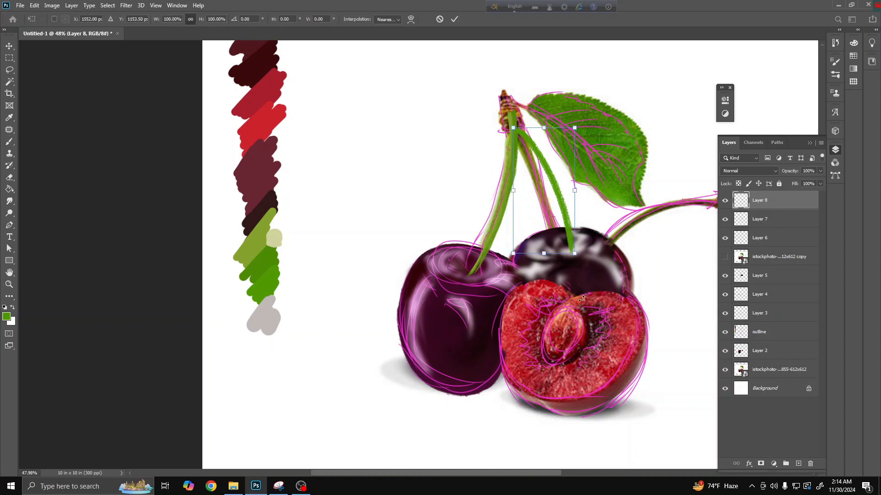
drag(600, 266, 596, 269)
drag(571, 230, 565, 228)
key(Return)
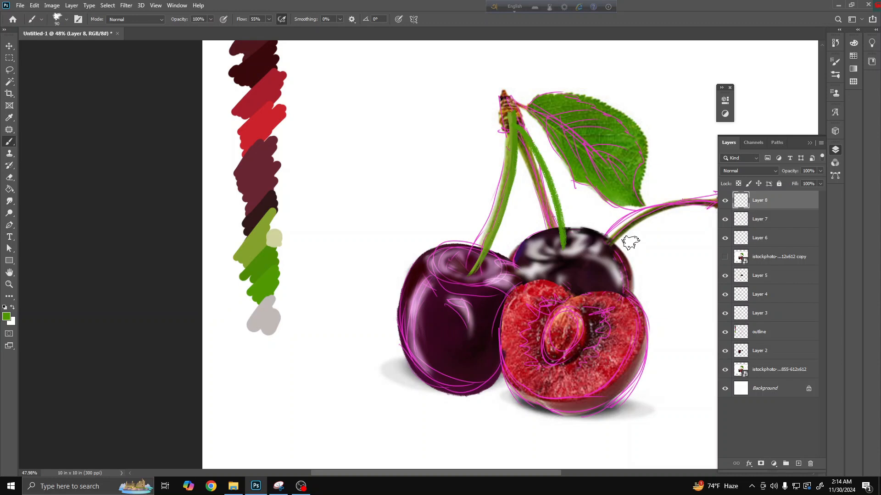
click(725, 369)
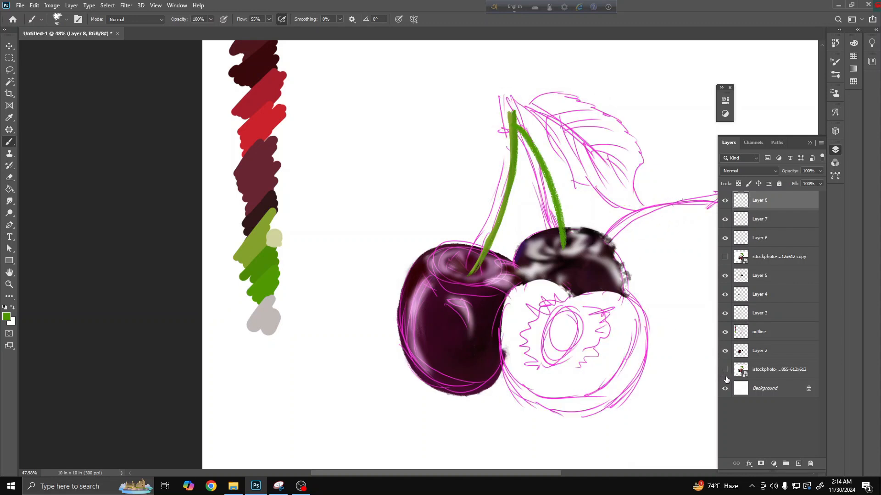
Show the original reference photo, switch to the Mixer Brush, sample pale green d0d39f from the palette, and stroke light highlights on the stems
click(725, 370)
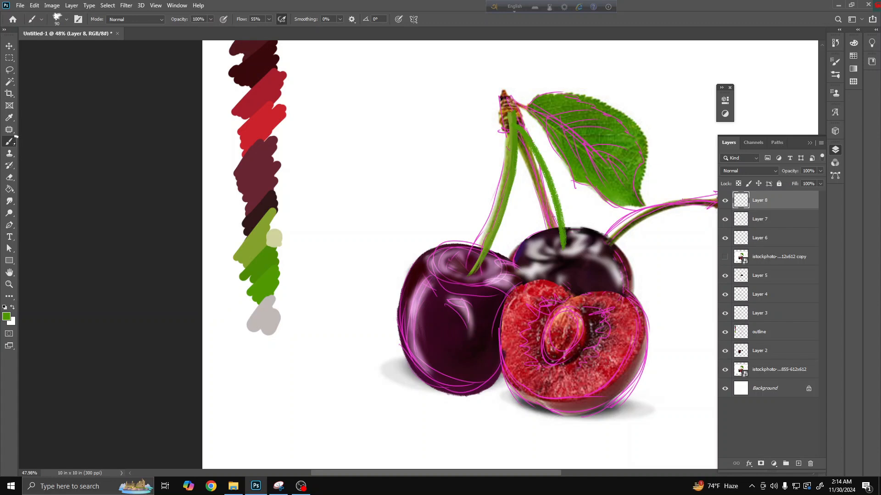
drag(15, 143, 46, 168)
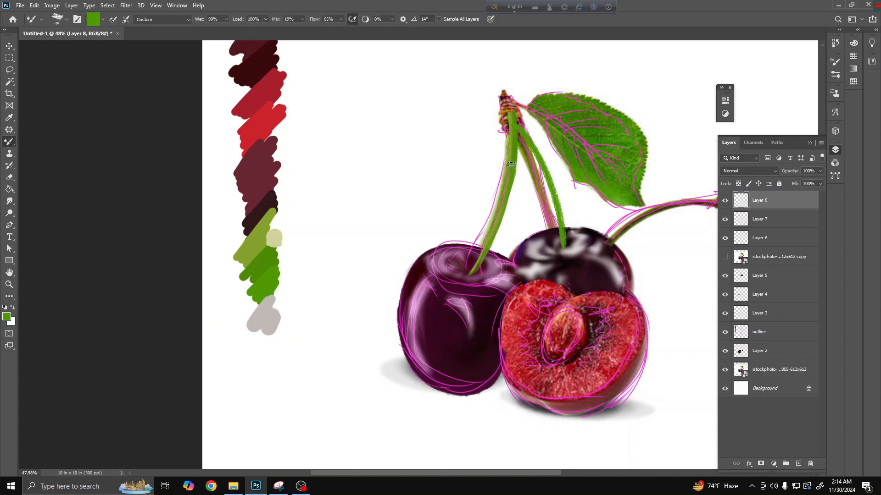
click(7, 317)
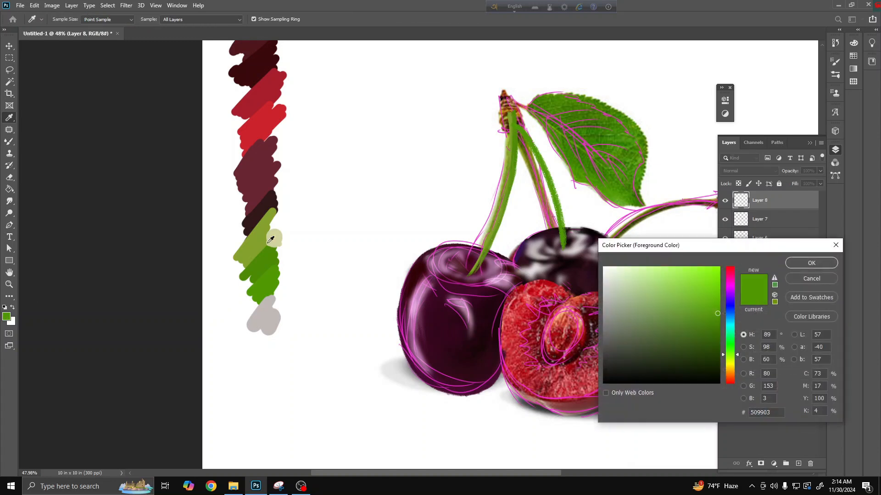
click(260, 246)
click(272, 236)
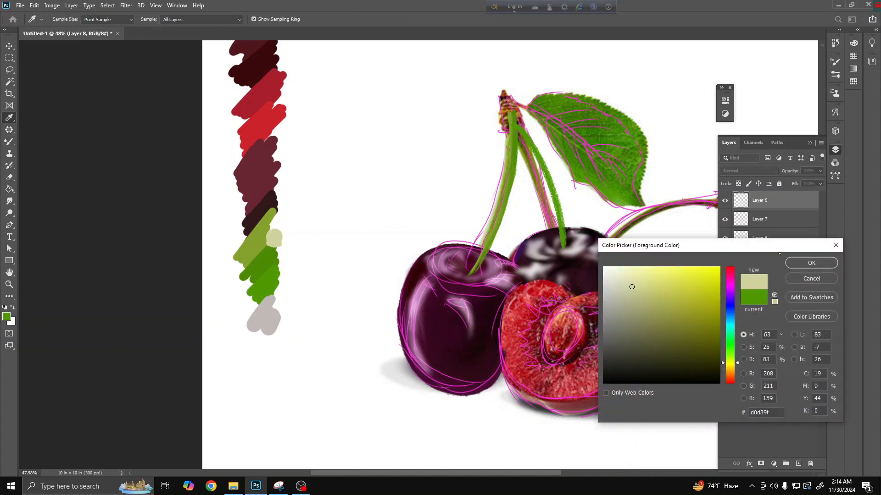
key(Return)
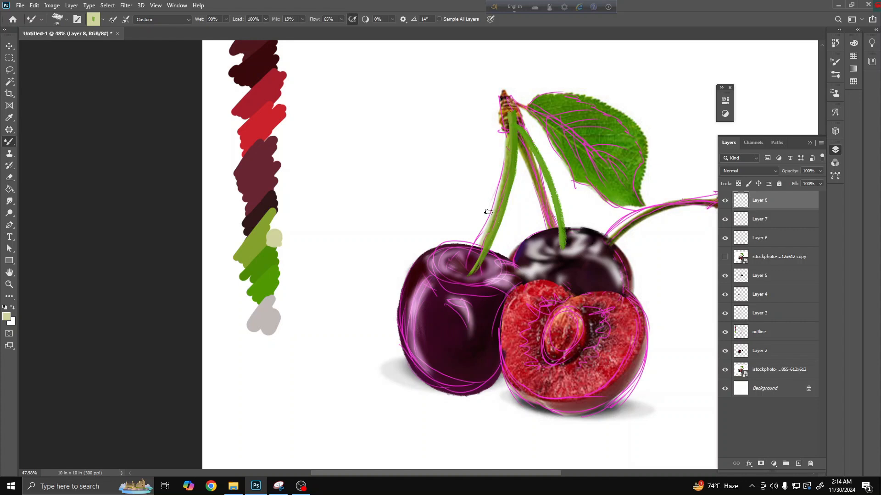
drag(528, 132, 540, 154)
Add a new layer above Layer 8, sample a mid green from the painted palette, and paint the leaf's base colour
click(798, 464)
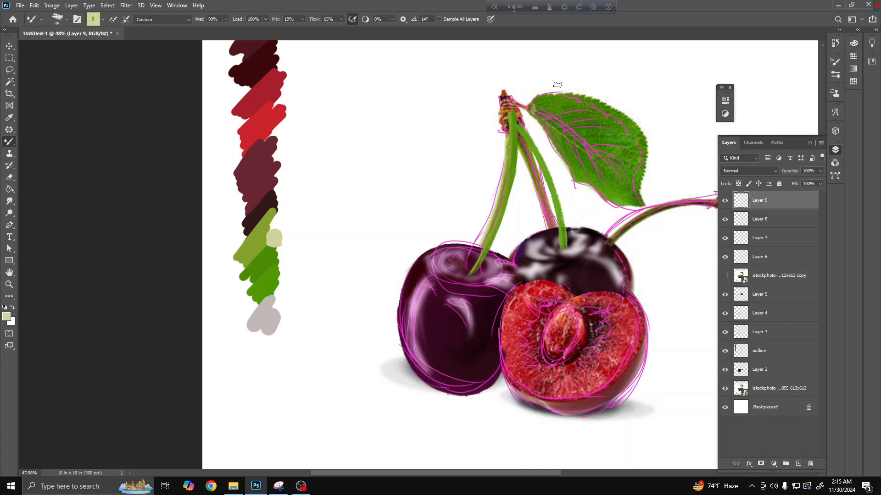
click(7, 317)
click(270, 259)
key(Return)
mouse_move(557, 144)
mouse_down()
mouse_move(611, 194)
mouse_move(628, 188)
mouse_up()
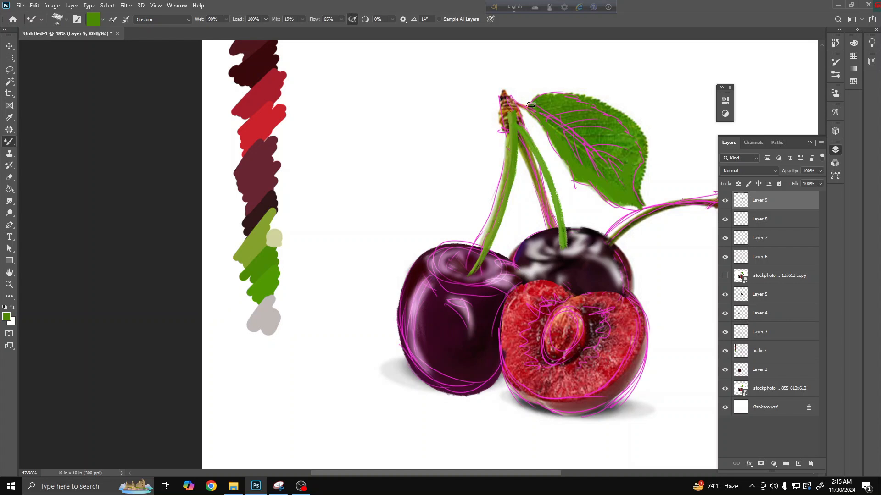
mouse_move(531, 104)
mouse_down()
mouse_move(609, 118)
mouse_move(628, 137)
mouse_up()
Choose a darker green and paint shading across the leaf's middle, outer edges and tip
click(7, 317)
click(714, 341)
key(Return)
mouse_move(554, 111)
mouse_down()
mouse_move(606, 127)
mouse_move(615, 155)
mouse_up()
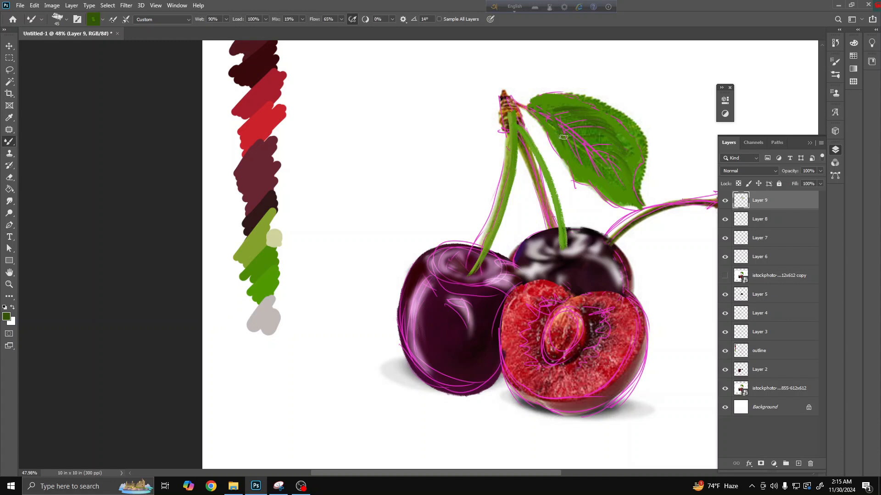
mouse_move(563, 137)
mouse_down()
mouse_move(603, 194)
mouse_move(585, 173)
mouse_move(608, 186)
mouse_move(599, 163)
mouse_move(636, 208)
mouse_move(583, 175)
mouse_move(550, 141)
mouse_move(560, 158)
mouse_up()
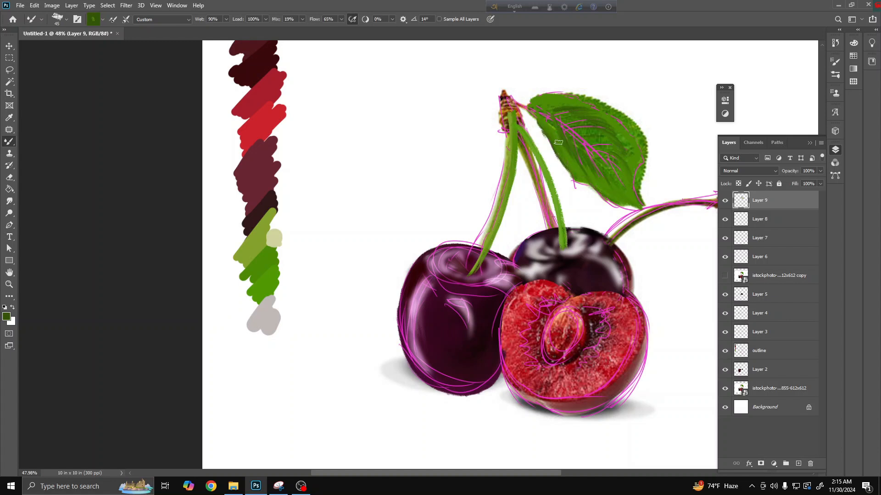
mouse_move(553, 95)
mouse_down()
mouse_move(600, 103)
mouse_move(640, 157)
mouse_move(623, 124)
mouse_move(638, 153)
mouse_move(637, 186)
mouse_move(639, 178)
mouse_move(618, 204)
mouse_move(603, 194)
mouse_move(638, 205)
mouse_up()
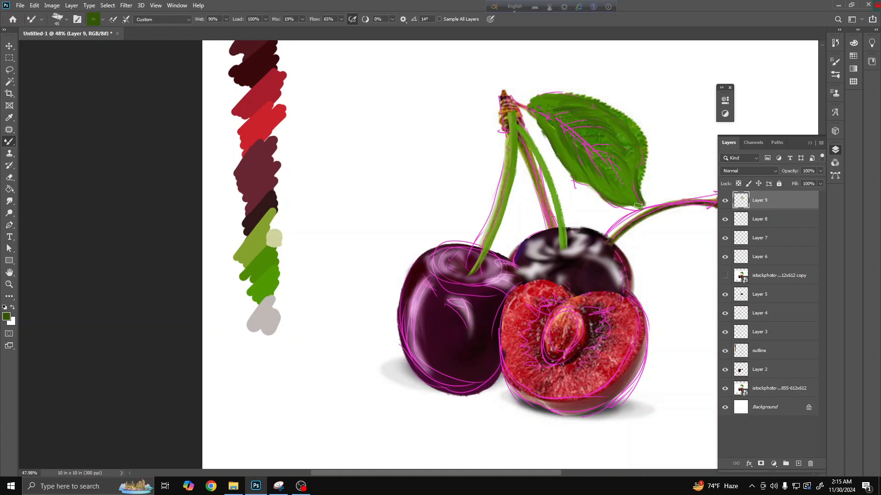
drag(530, 104, 565, 98)
mouse_move(547, 129)
mouse_down()
mouse_move(595, 131)
mouse_move(616, 159)
mouse_up()
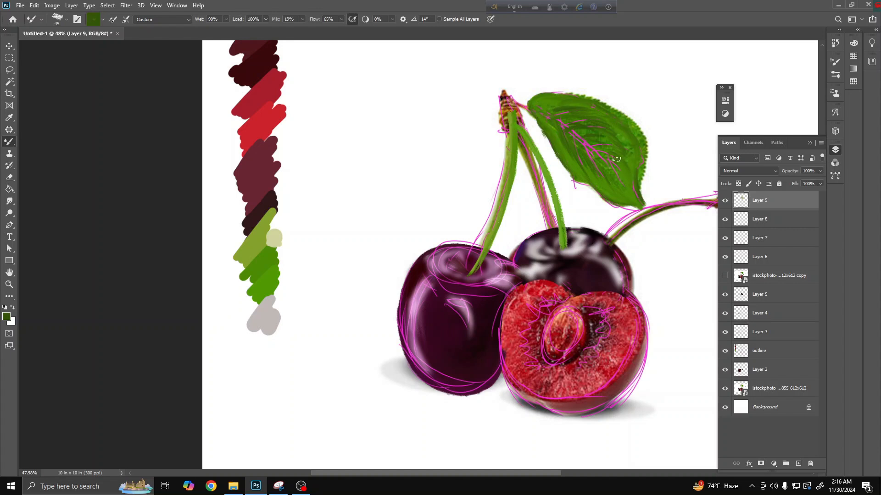
Sample yellow-green 84a22d, enlarge the Mixer Brush to 100, and blend lighter strokes through the leaf's centre
click(94, 19)
click(692, 285)
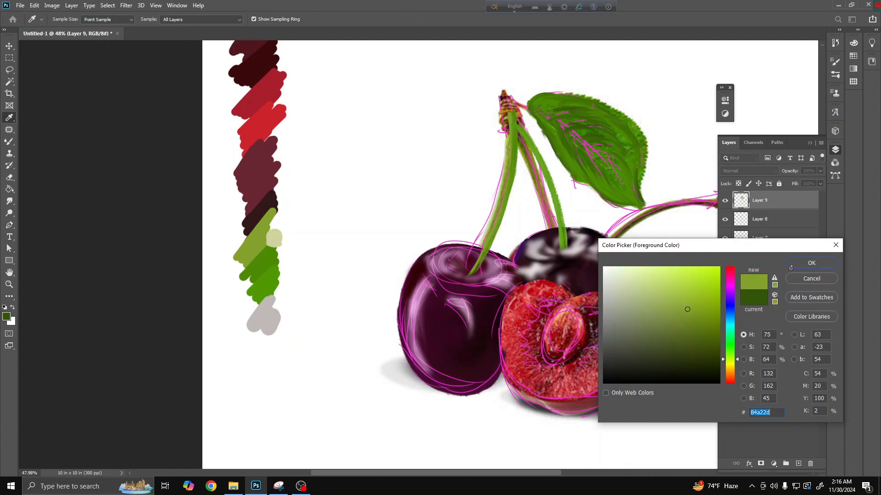
click(800, 262)
mouse_move(566, 136)
mouse_down()
mouse_move(601, 169)
mouse_move(568, 129)
mouse_move(630, 193)
mouse_move(607, 155)
mouse_move(578, 132)
mouse_move(591, 135)
mouse_move(541, 111)
mouse_move(602, 121)
mouse_move(637, 165)
mouse_move(631, 181)
mouse_move(610, 126)
mouse_move(634, 134)
mouse_move(606, 136)
mouse_move(631, 163)
mouse_up()
key(bracketright)
key(bracketright)
key(bracketright)
key(bracketright)
mouse_move(557, 111)
mouse_down()
mouse_move(599, 129)
mouse_move(625, 164)
mouse_up()
drag(579, 138, 558, 123)
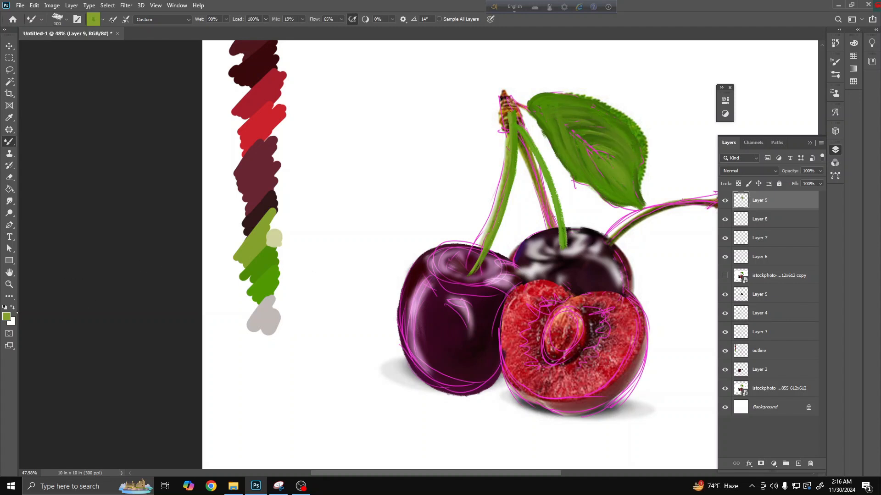
Sample a brighter green from the palette, hide the outline layer, and smooth the colour over the leaf's interior
click(6, 317)
click(267, 277)
click(810, 262)
drag(577, 136, 625, 180)
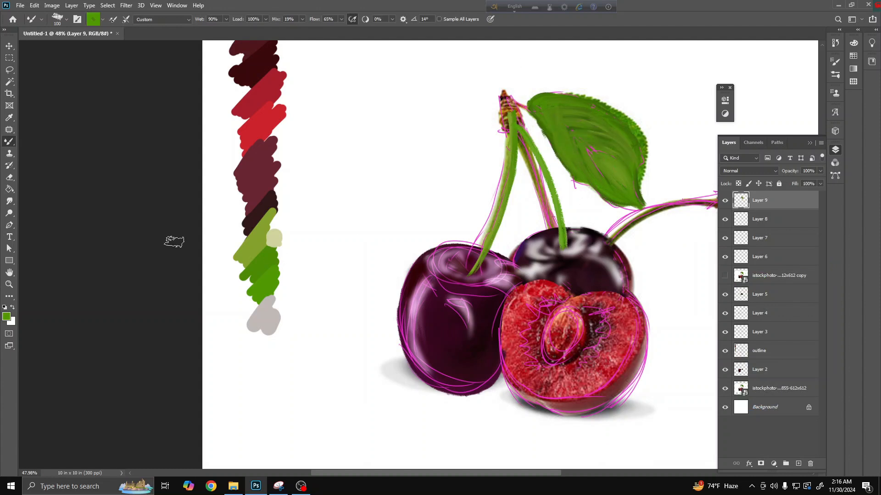
click(725, 351)
click(725, 351)
click(725, 351)
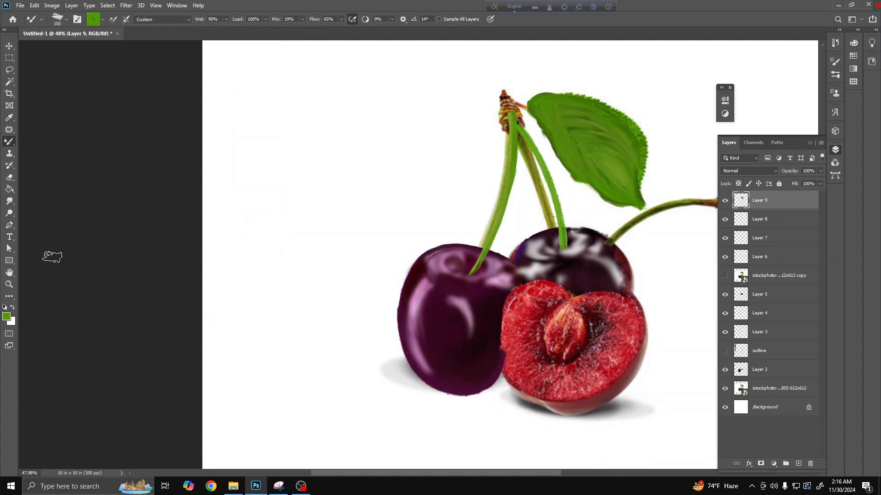
drag(597, 144, 618, 178)
drag(587, 119, 626, 164)
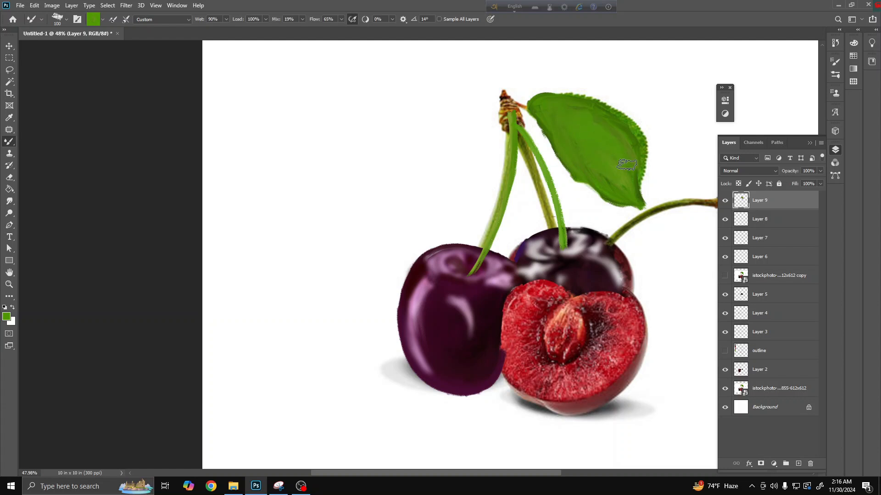
Choose a dark green, reselect Layer 9, and blend dark shading into the middle and lower part of the leaf
click(7, 316)
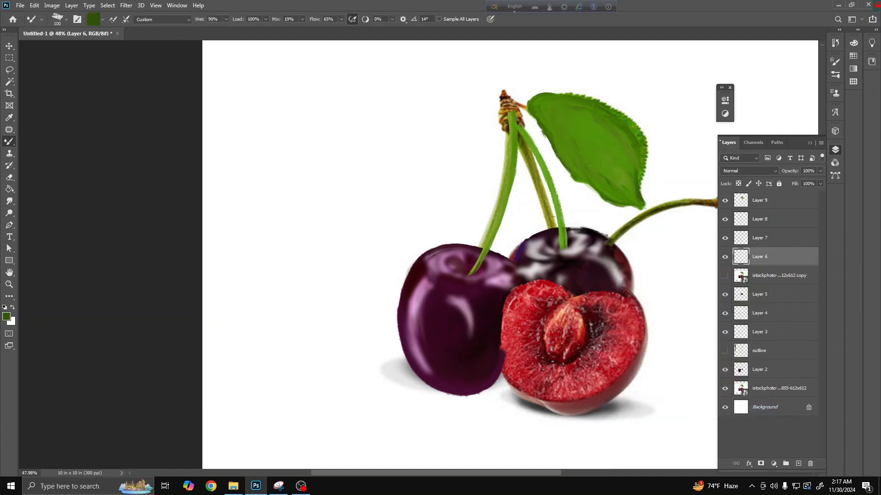
click(759, 200)
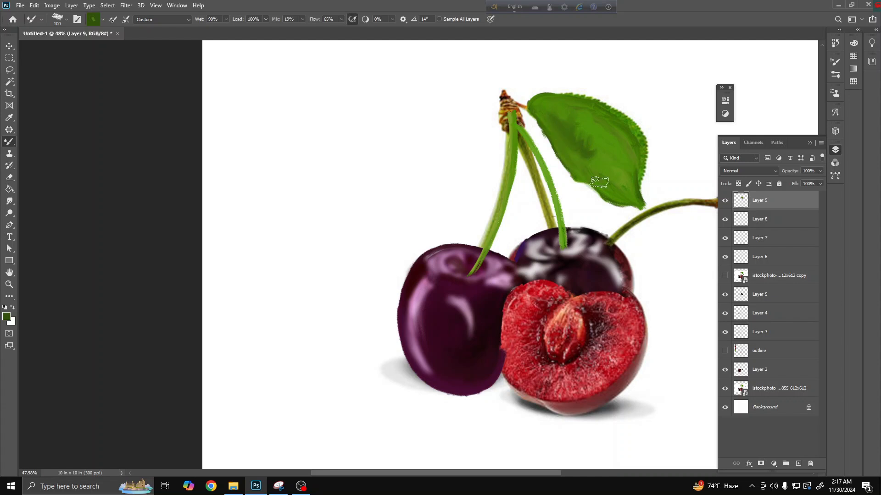
mouse_move(599, 182)
mouse_down()
mouse_move(583, 146)
mouse_move(577, 164)
mouse_move(597, 183)
mouse_move(584, 178)
mouse_move(612, 199)
mouse_move(592, 138)
mouse_up()
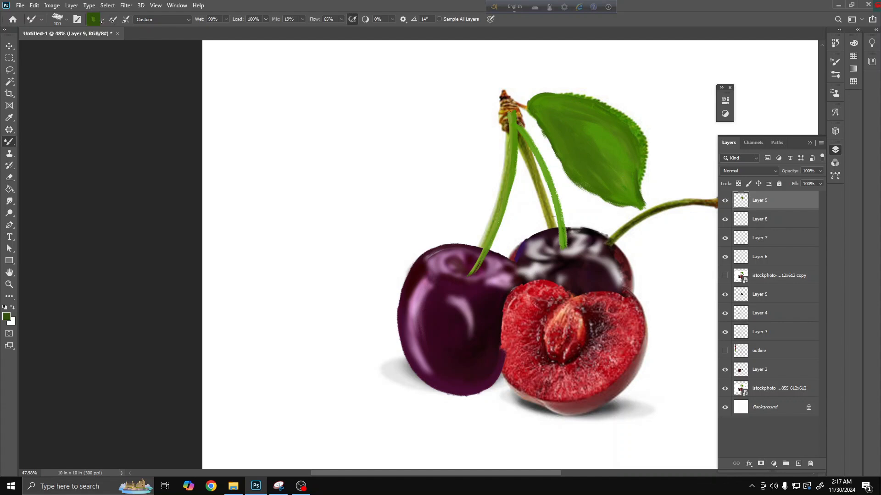
Change the Mixer Brush's current load and blend strokes over the leaf's centre, outer edge and base to form its vein texture
click(94, 19)
key(Escape)
click(102, 20)
click(107, 38)
drag(591, 114, 607, 143)
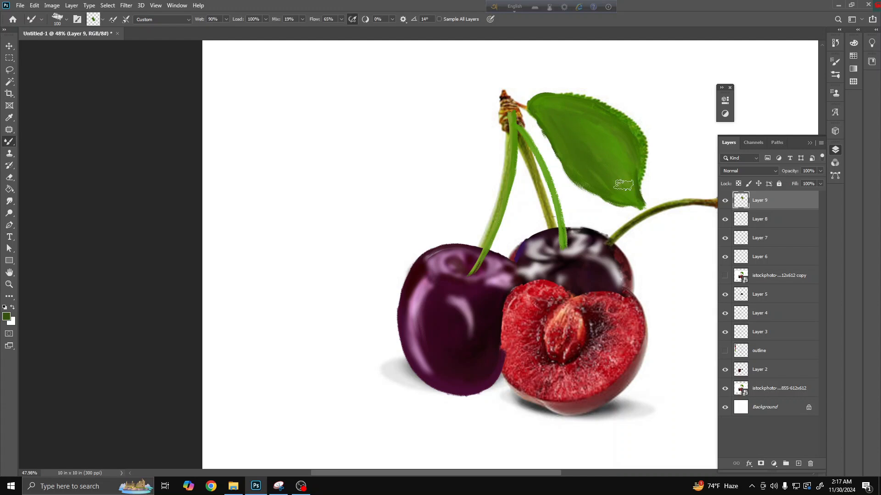
drag(619, 117, 641, 184)
mouse_move(546, 102)
mouse_down()
mouse_move(587, 140)
mouse_move(556, 115)
mouse_move(569, 115)
mouse_move(624, 202)
mouse_move(575, 113)
mouse_up()
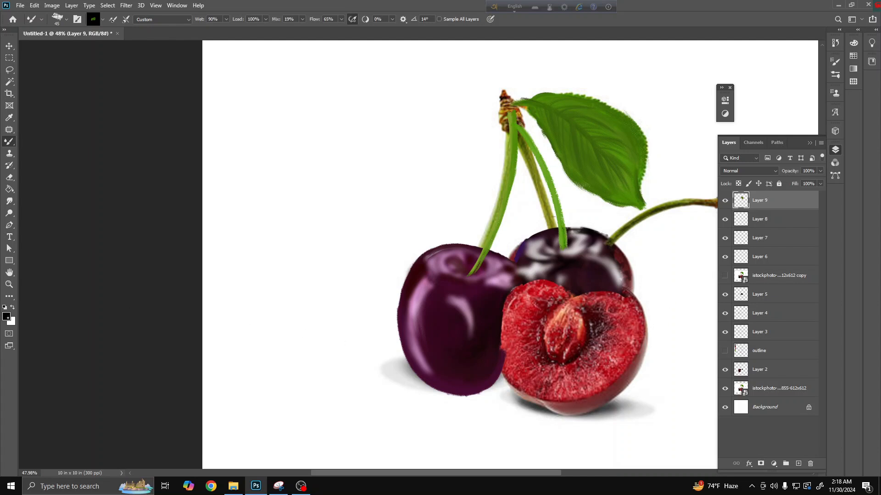
Sample red from the halved cherry, add a layer above Layer 9, enlarge the brush to 175, and cover the cut face with red
click(6, 317)
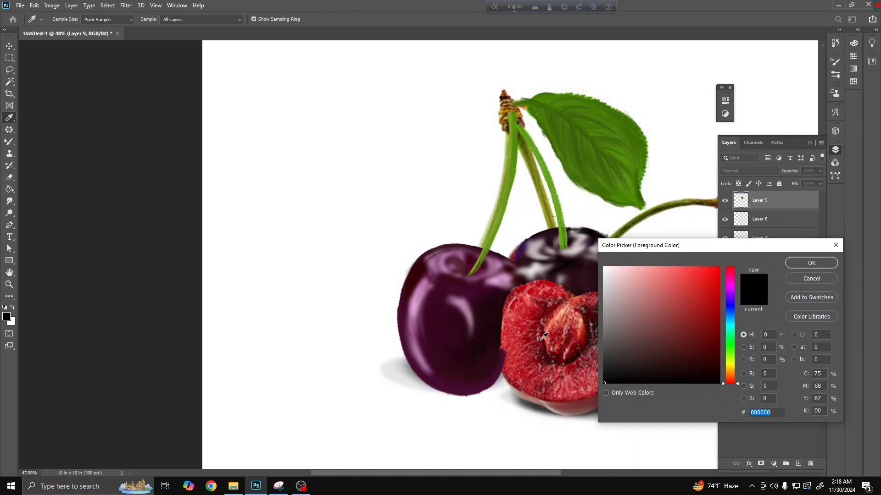
click(524, 310)
click(812, 263)
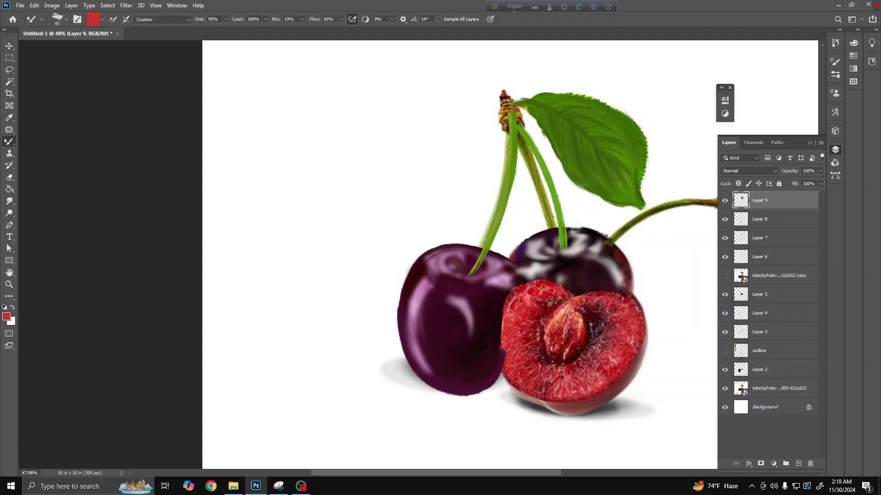
click(798, 464)
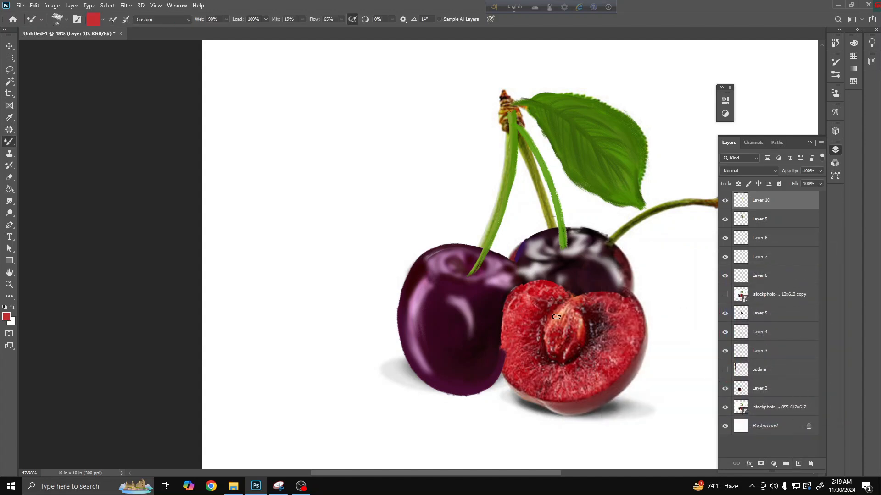
key(bracketright)
key(bracketright)
key(bracketright)
mouse_move(544, 310)
mouse_down()
mouse_move(523, 303)
mouse_move(519, 365)
mouse_move(515, 358)
mouse_move(524, 379)
mouse_move(575, 388)
mouse_move(620, 346)
mouse_move(597, 377)
mouse_move(619, 317)
mouse_move(583, 308)
mouse_move(620, 302)
mouse_move(629, 331)
mouse_move(613, 328)
mouse_move(605, 370)
mouse_move(623, 312)
mouse_move(583, 362)
mouse_move(546, 352)
mouse_move(531, 322)
mouse_move(547, 361)
mouse_move(572, 302)
mouse_up()
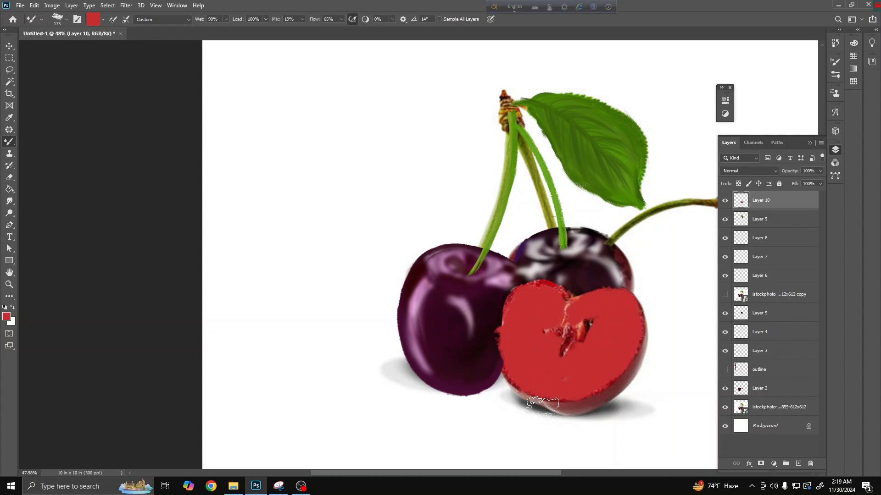
Try a muted red 7b4342 along the lower edge of the halved cherry
click(6, 315)
click(709, 335)
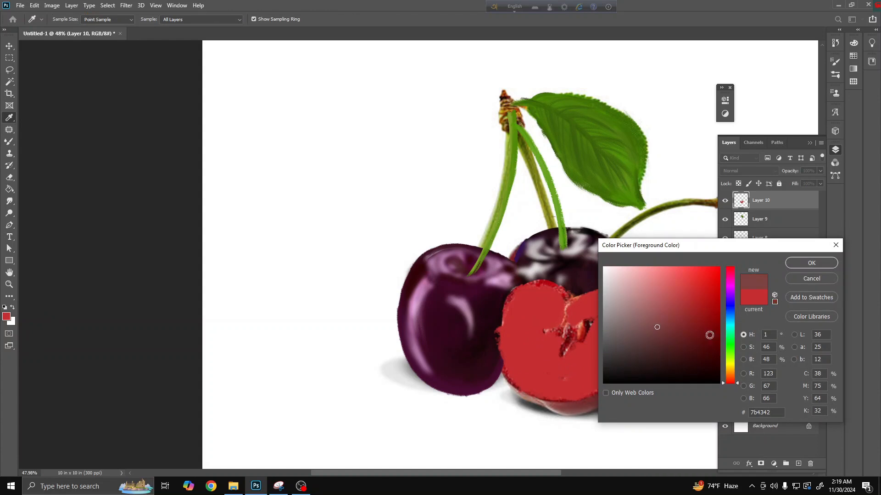
click(804, 262)
mouse_move(514, 384)
mouse_down()
mouse_move(537, 403)
mouse_move(549, 394)
mouse_move(593, 404)
mouse_move(567, 410)
mouse_move(623, 366)
mouse_move(603, 398)
mouse_move(583, 408)
mouse_move(630, 359)
mouse_up()
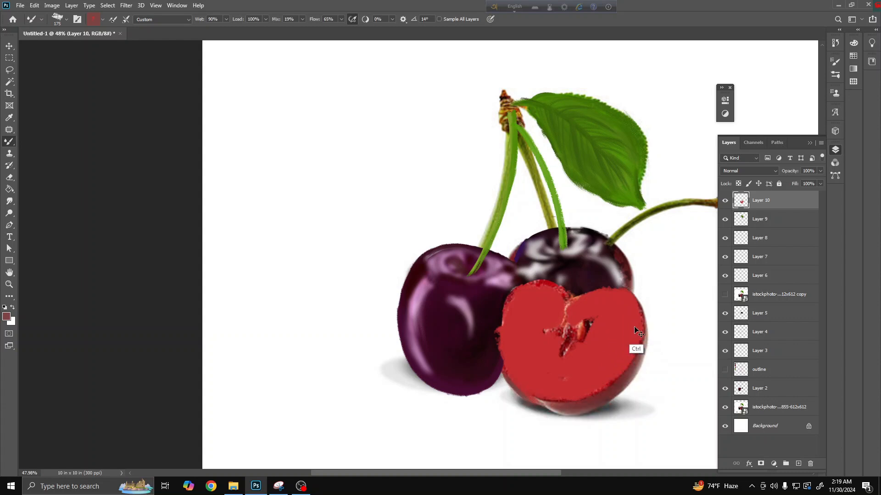
Set the foreground colour to dark red 5e1213, paint the halved cherry's outer skin with the regular Brush tool, and clean its edge with the Eraser
click(7, 317)
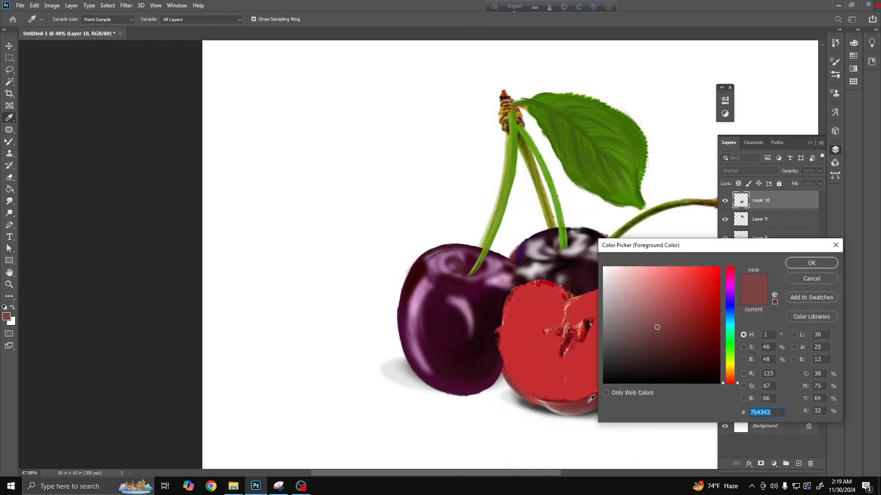
drag(688, 333, 694, 338)
click(811, 263)
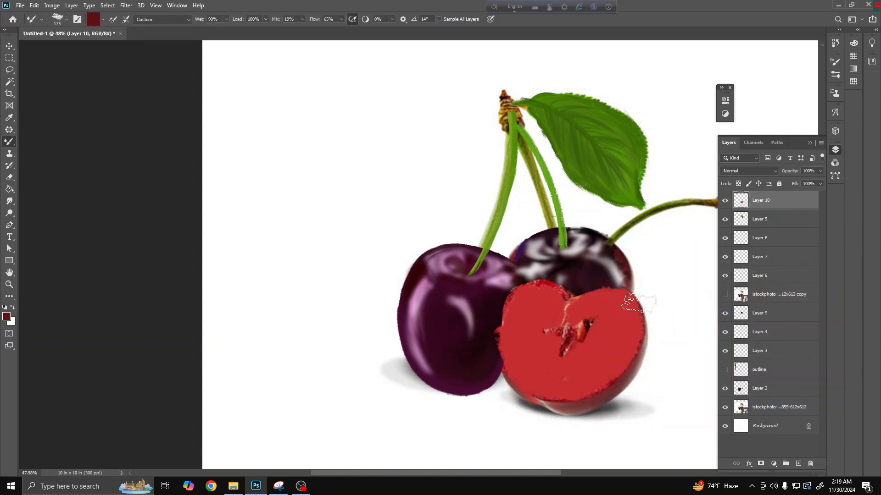
mouse_move(560, 388)
mouse_down()
mouse_move(508, 372)
mouse_move(555, 400)
mouse_up()
right_click(10, 141)
click(46, 141)
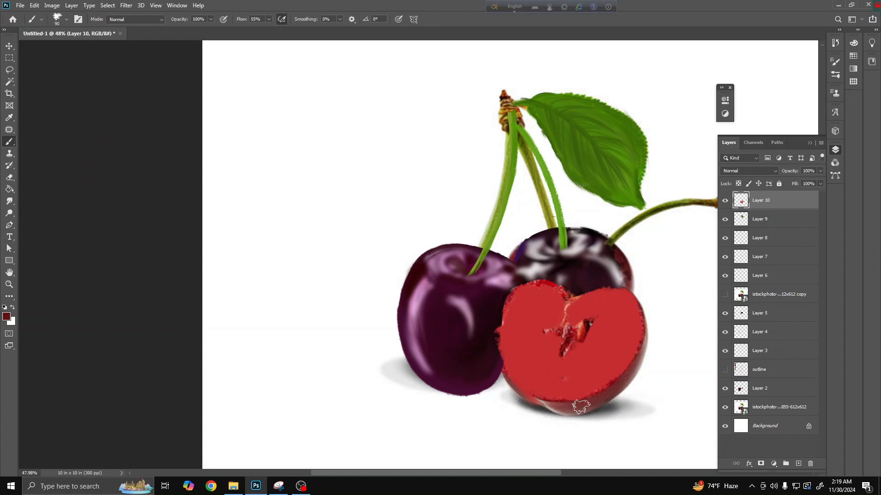
mouse_move(505, 372)
mouse_down()
mouse_move(551, 407)
mouse_move(548, 394)
mouse_move(522, 396)
mouse_move(557, 391)
mouse_move(550, 405)
mouse_move(577, 408)
mouse_move(548, 401)
mouse_move(602, 393)
mouse_move(556, 407)
mouse_move(581, 405)
mouse_move(632, 364)
mouse_move(587, 408)
mouse_move(634, 347)
mouse_up()
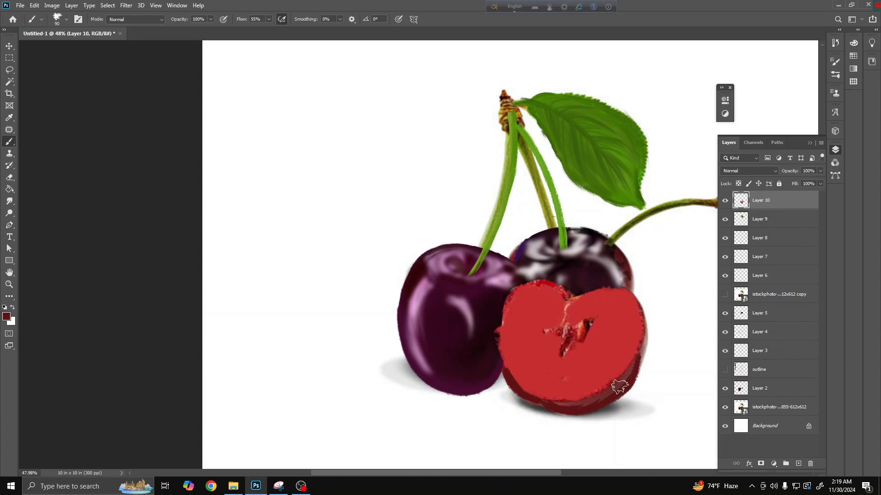
mouse_move(619, 386)
mouse_down()
mouse_move(645, 309)
mouse_move(638, 353)
mouse_move(643, 317)
mouse_move(604, 395)
mouse_move(635, 359)
mouse_move(618, 381)
mouse_move(573, 392)
mouse_up()
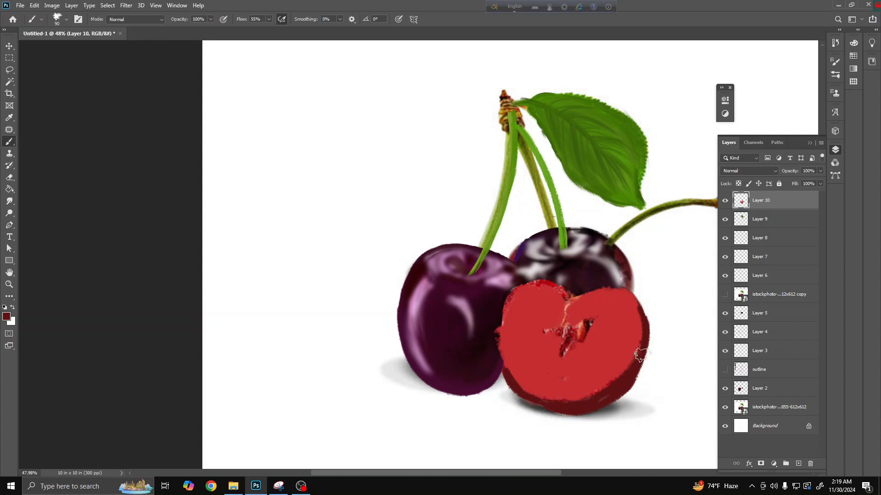
drag(641, 355, 643, 316)
key(e)
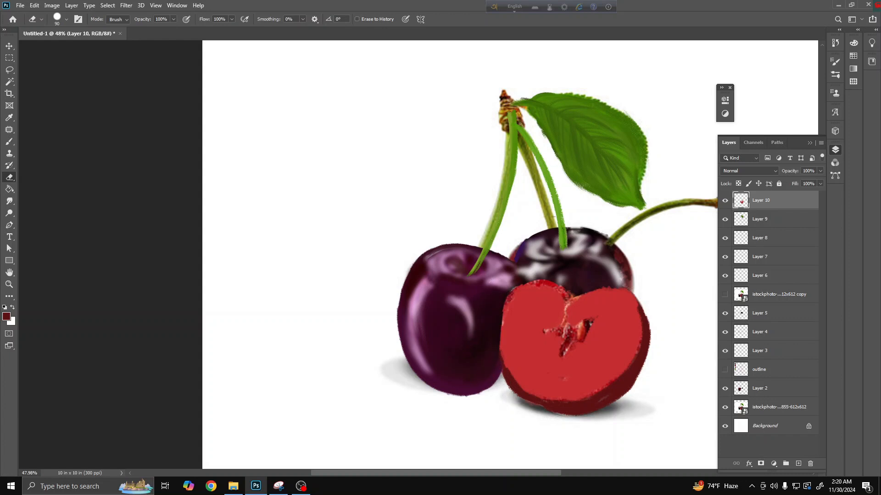
Switch back to the Brush tool with dark red 5e1213 as the foreground colour
key(b)
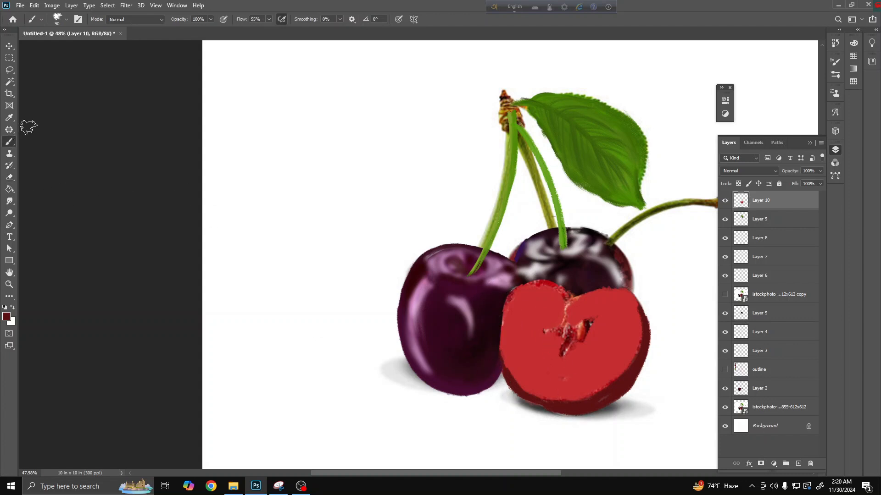
click(6, 317)
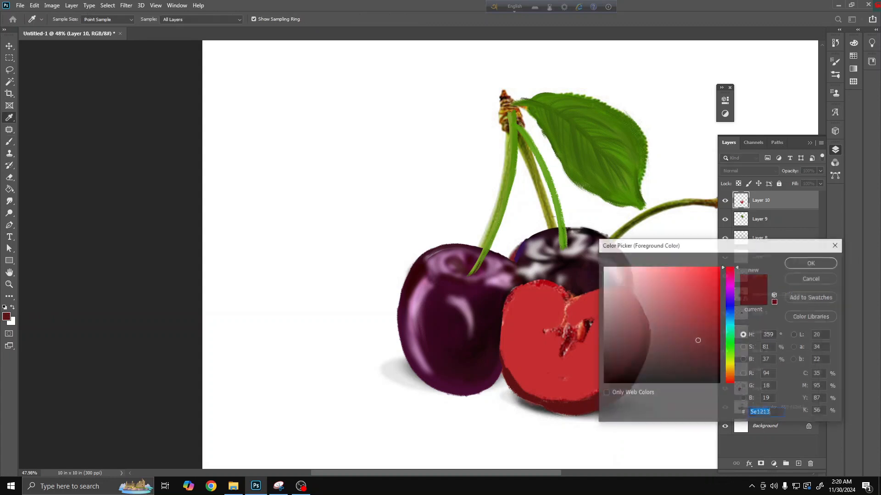
key(Return)
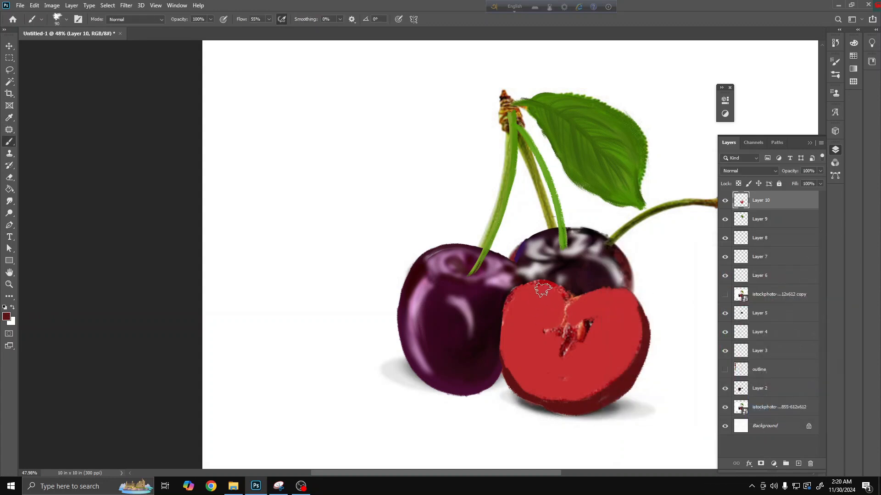
key(ctrl+z)
key(ctrl+z)
key(ctrl+z)
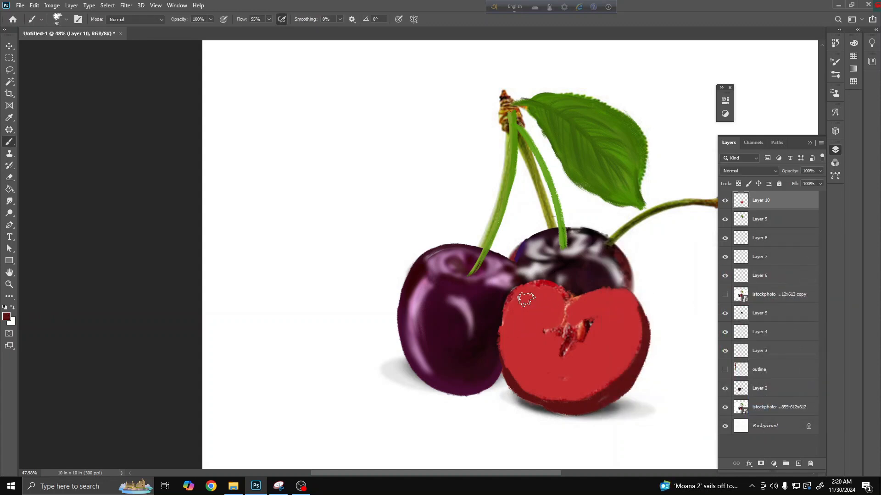
click(49, 4)
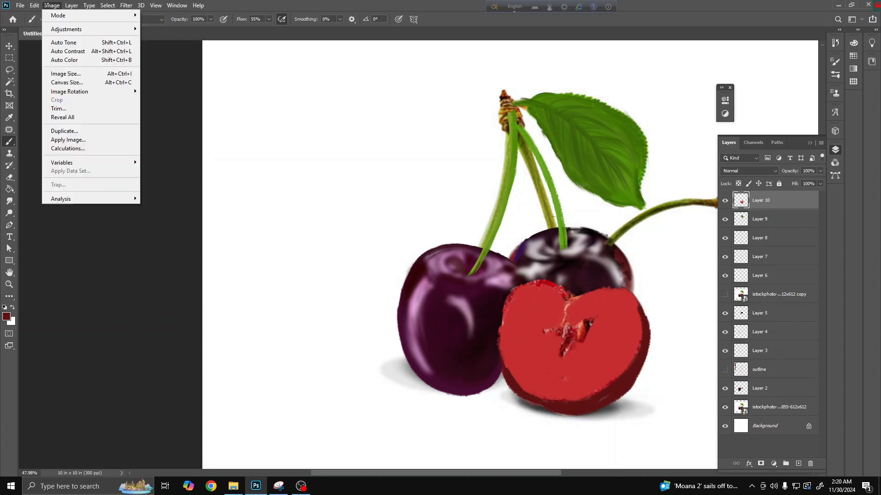
mouse_move(36, 6)
click(51, 23)
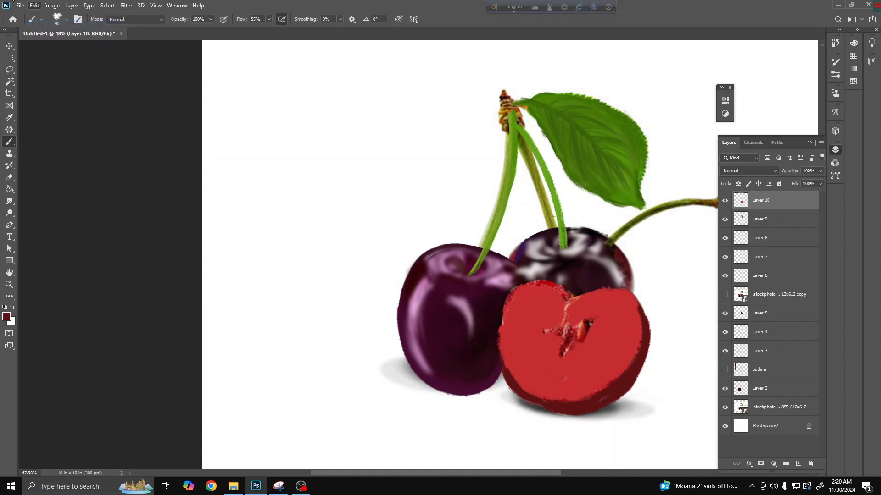
click(35, 5)
Paint dark red strokes radiating from the halved cherry's core and dark patches along the left side of its cut face
click(512, 311)
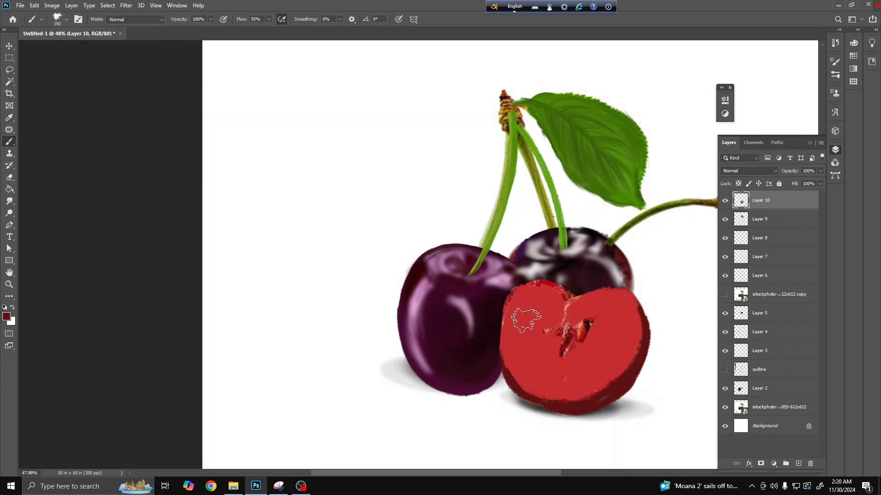
key(bracketright)
mouse_move(526, 319)
mouse_down()
mouse_move(522, 302)
mouse_move(511, 315)
mouse_move(509, 357)
mouse_move(523, 290)
mouse_move(554, 281)
mouse_move(544, 286)
mouse_move(562, 299)
mouse_move(528, 338)
mouse_move(549, 344)
mouse_move(542, 363)
mouse_move(552, 364)
mouse_move(584, 342)
mouse_move(576, 312)
mouse_move(587, 300)
mouse_move(599, 326)
mouse_move(584, 349)
mouse_move(591, 359)
mouse_move(567, 361)
mouse_move(574, 368)
mouse_move(576, 351)
mouse_move(601, 344)
mouse_move(593, 325)
mouse_move(607, 312)
mouse_move(597, 299)
mouse_move(569, 315)
mouse_move(549, 298)
mouse_move(549, 311)
mouse_move(563, 303)
mouse_move(524, 330)
mouse_move(562, 329)
mouse_move(520, 342)
mouse_move(532, 357)
mouse_move(553, 344)
mouse_move(546, 375)
mouse_move(565, 356)
mouse_move(554, 393)
mouse_up()
key(bracketleft)
key(bracketleft)
key(bracketleft)
key(ctrl+z)
drag(560, 364, 555, 380)
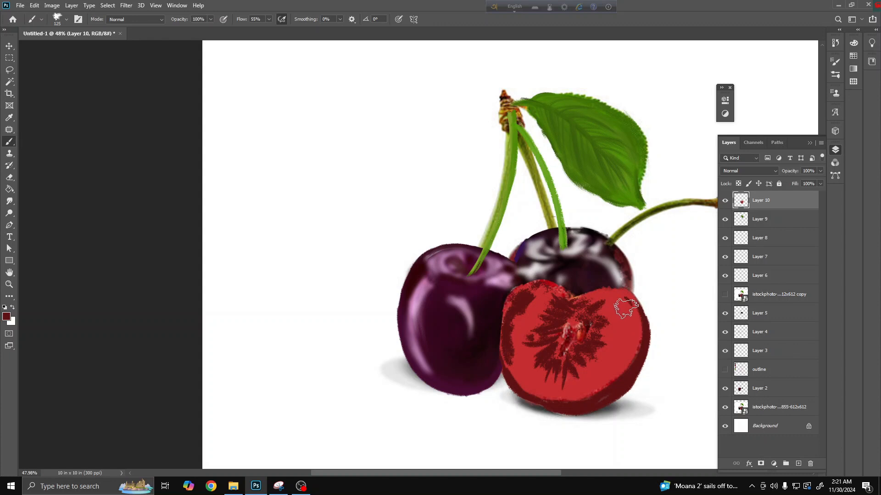
Enlarge the brush to 200 and stipple dark red texture along the right side of the halved cherry's cut face
key(bracketright)
key(bracketright)
key(bracketright)
mouse_move(624, 299)
mouse_down()
mouse_move(632, 337)
mouse_move(610, 371)
mouse_move(630, 356)
mouse_move(637, 333)
mouse_move(623, 296)
mouse_move(599, 296)
mouse_up()
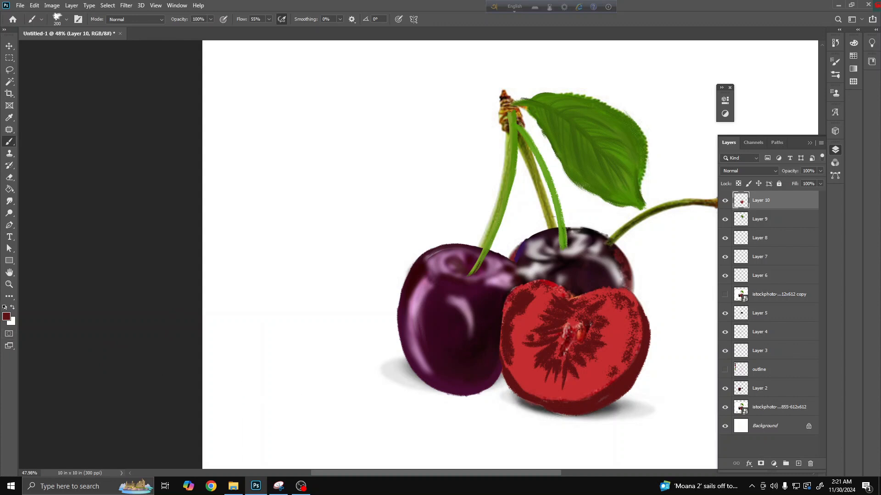
Set the foreground colour to light red ee7173 and speckle it over the halved cherry's core and around the rim of its cut face
key(x)
mouse_move(537, 311)
mouse_down()
mouse_move(517, 325)
mouse_move(558, 321)
mouse_move(533, 334)
mouse_move(560, 331)
mouse_move(541, 352)
mouse_up()
click(7, 317)
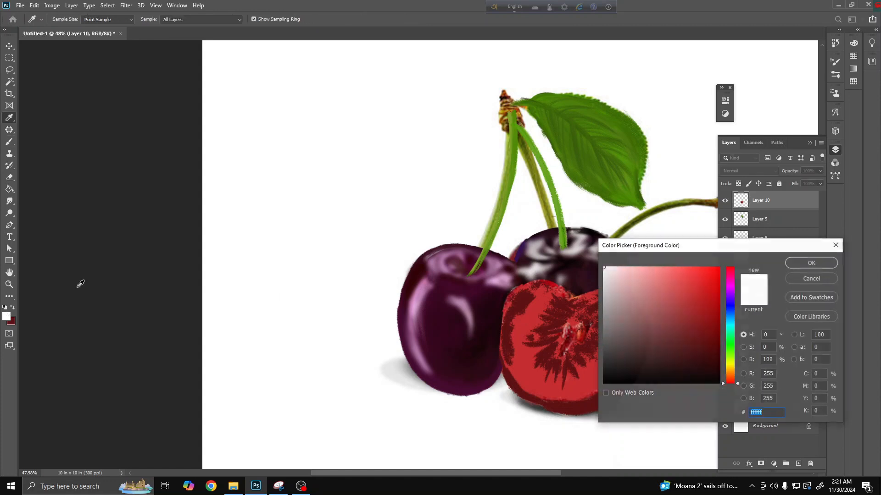
click(528, 316)
click(671, 270)
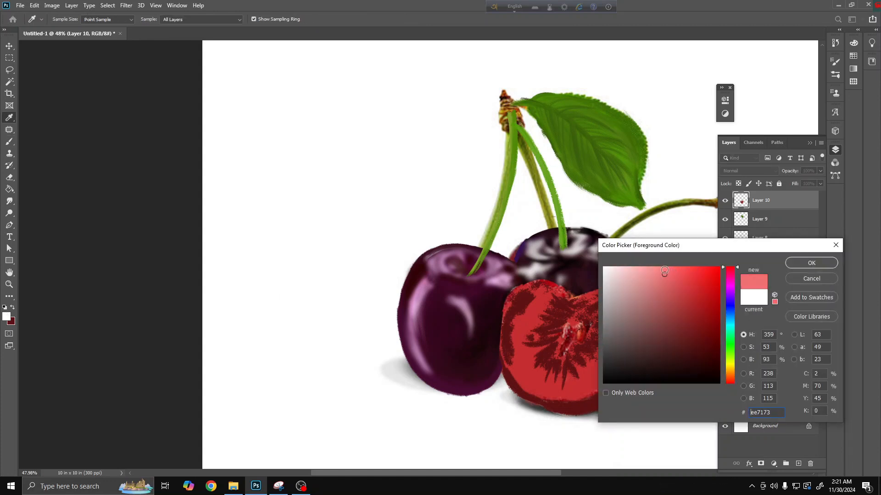
click(811, 263)
key(b)
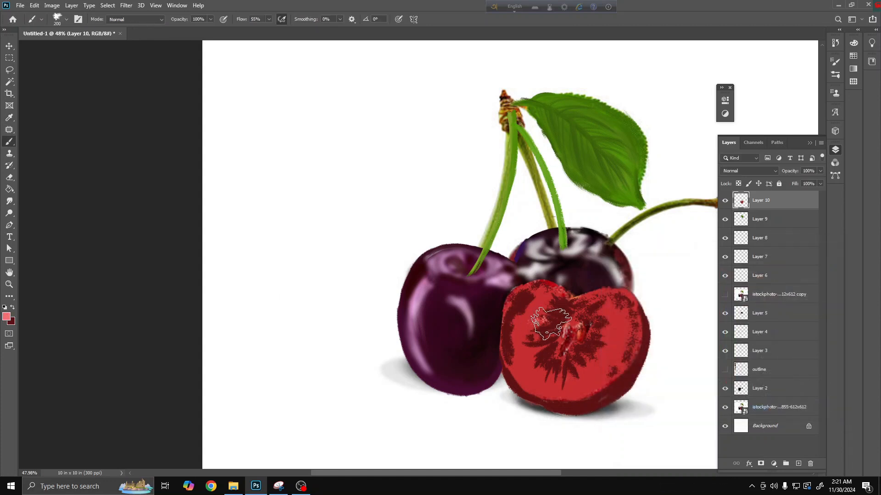
mouse_move(558, 334)
mouse_down()
mouse_move(545, 361)
mouse_move(568, 347)
mouse_move(577, 356)
mouse_move(579, 339)
mouse_move(594, 340)
mouse_move(608, 322)
mouse_move(584, 299)
mouse_move(593, 293)
mouse_move(570, 296)
mouse_up()
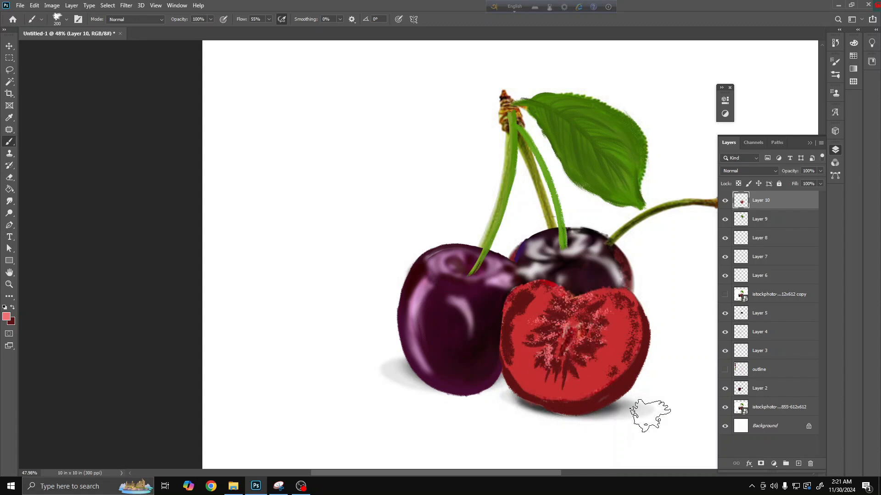
mouse_move(565, 357)
mouse_down()
mouse_move(583, 336)
mouse_move(561, 376)
mouse_move(571, 349)
mouse_move(575, 365)
mouse_move(614, 353)
mouse_move(612, 371)
mouse_move(625, 365)
mouse_move(637, 320)
mouse_move(621, 297)
mouse_move(633, 316)
mouse_up()
mouse_move(576, 391)
mouse_down()
mouse_move(625, 344)
mouse_move(624, 362)
mouse_up()
mouse_move(535, 325)
mouse_down()
mouse_move(511, 317)
mouse_move(534, 282)
mouse_move(505, 325)
mouse_move(515, 334)
mouse_move(521, 324)
mouse_move(515, 365)
mouse_move(506, 359)
mouse_move(518, 376)
mouse_move(530, 382)
mouse_move(582, 369)
mouse_move(582, 382)
mouse_move(578, 365)
mouse_up()
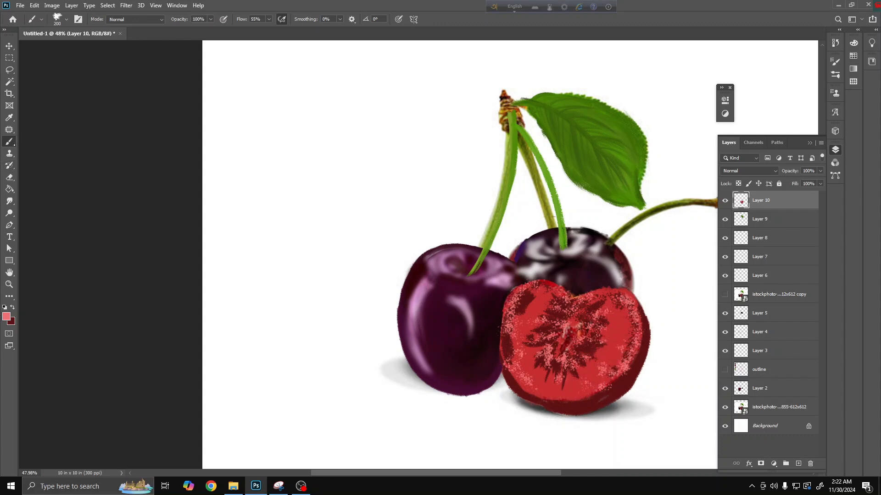
Switch to the Mixer Brush, clean its load, and blend the speckles on the left side of the halved cherry's cut face
key(shift+b)
key(shift+b)
right_click(9, 141)
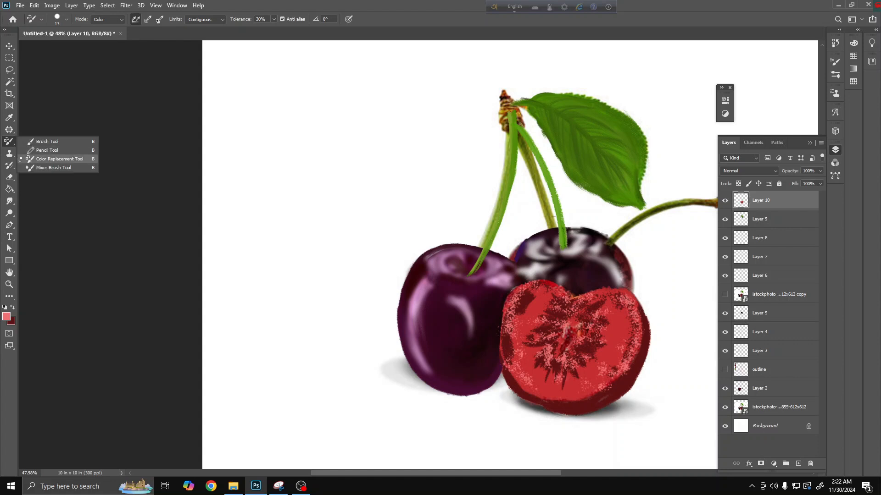
click(46, 168)
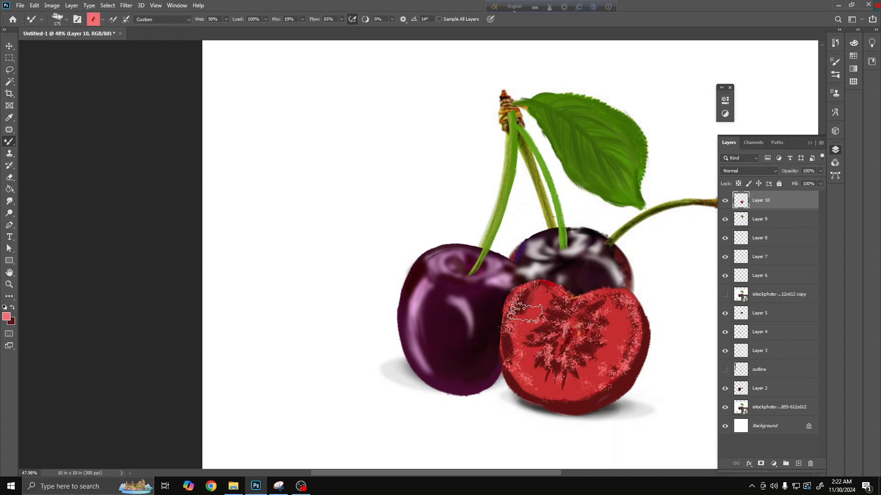
ctrl+click(530, 307)
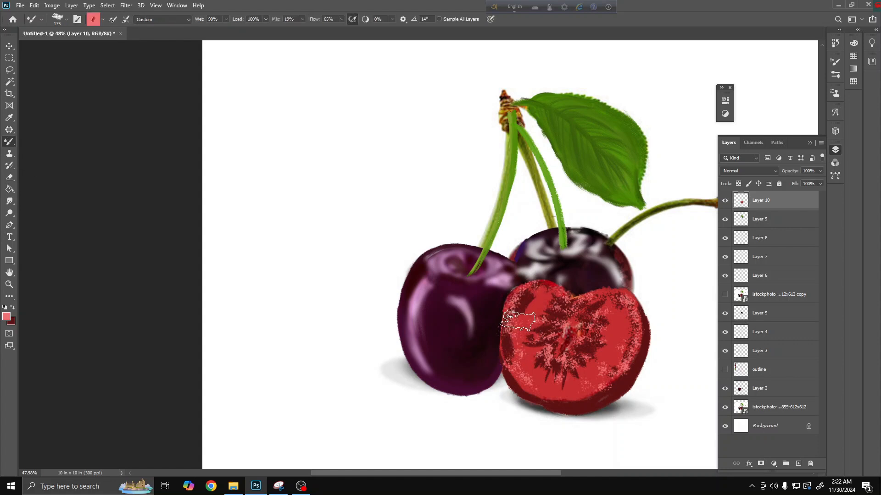
click(102, 19)
click(103, 39)
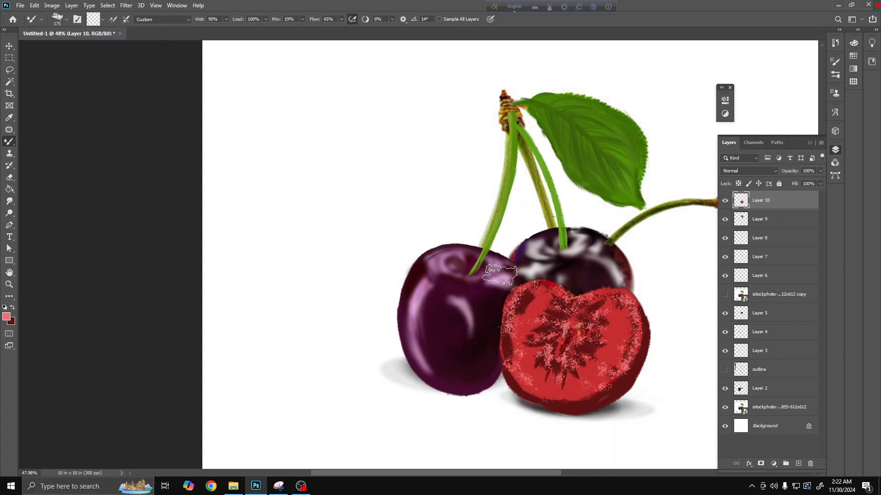
mouse_move(534, 297)
mouse_down()
mouse_move(530, 367)
mouse_move(523, 317)
mouse_move(514, 346)
mouse_move(518, 329)
mouse_move(540, 356)
mouse_move(546, 335)
mouse_move(573, 310)
mouse_move(554, 324)
mouse_move(566, 323)
mouse_move(568, 383)
mouse_move(592, 328)
mouse_move(589, 349)
mouse_move(610, 347)
mouse_move(606, 310)
mouse_move(624, 303)
mouse_move(632, 311)
mouse_move(618, 338)
mouse_move(623, 313)
mouse_move(616, 364)
mouse_move(574, 388)
mouse_move(539, 355)
mouse_move(514, 359)
mouse_move(518, 369)
mouse_move(548, 369)
mouse_move(504, 353)
mouse_move(507, 335)
mouse_move(504, 355)
mouse_move(515, 335)
mouse_move(509, 328)
mouse_move(504, 365)
mouse_up()
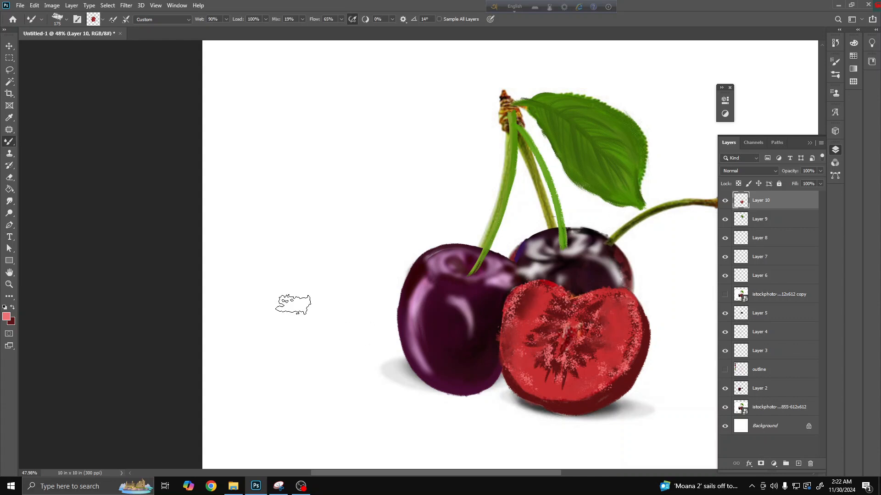
Return to the Brush tool at size 70 and paint light red lines along the halved cherry's rim, cleft and core
key(e)
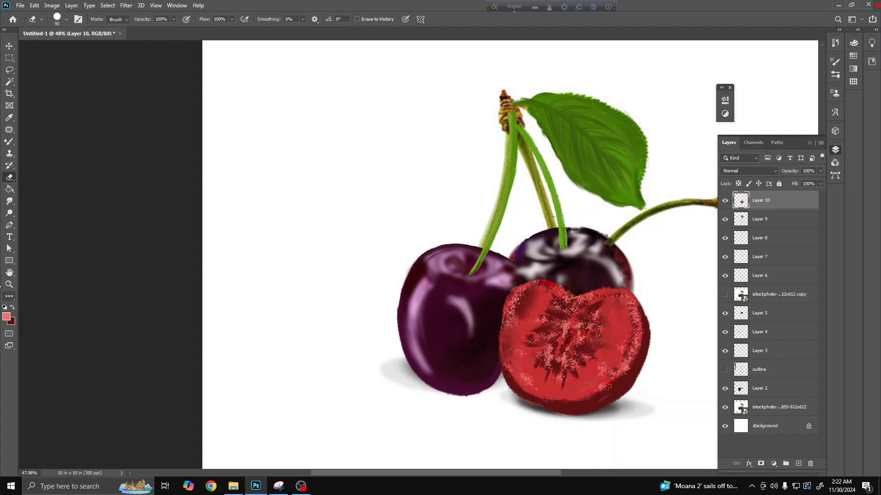
click(11, 140)
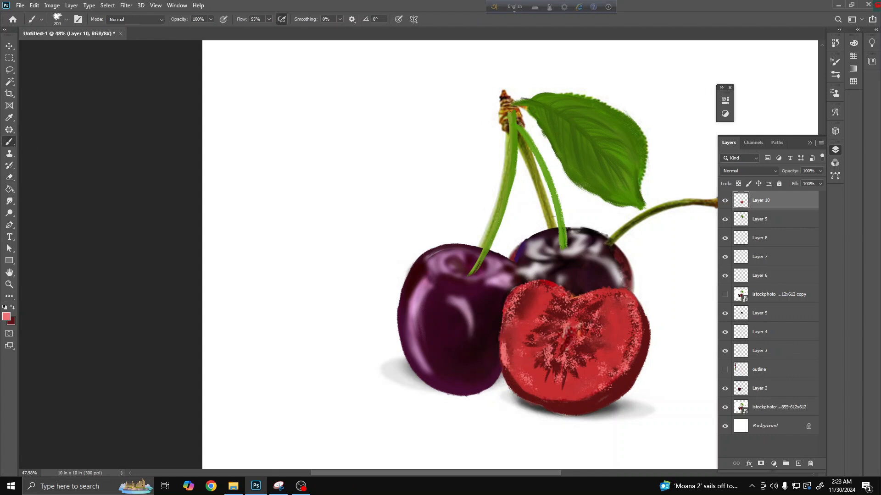
key(bracketleft)
key(bracketleft)
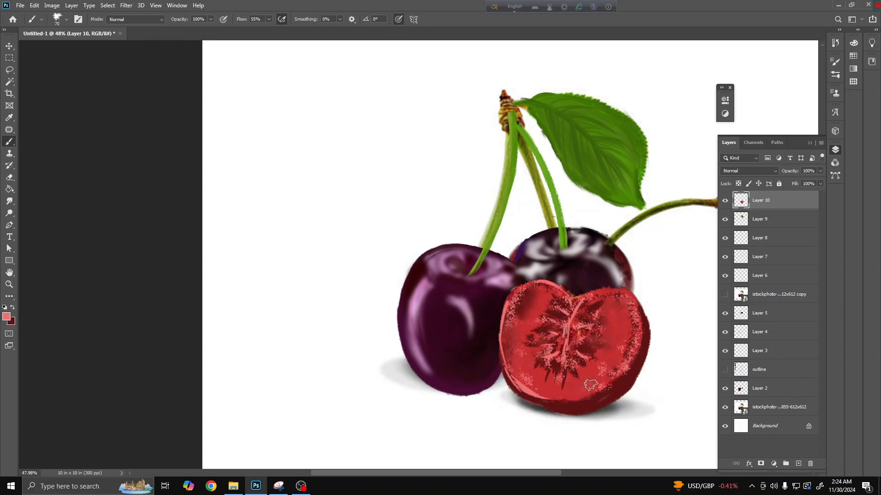
Paint near-white highlights on the halved cherry on a new layer above Layer 10, and set that layer's blend mode to Overlay
click(7, 317)
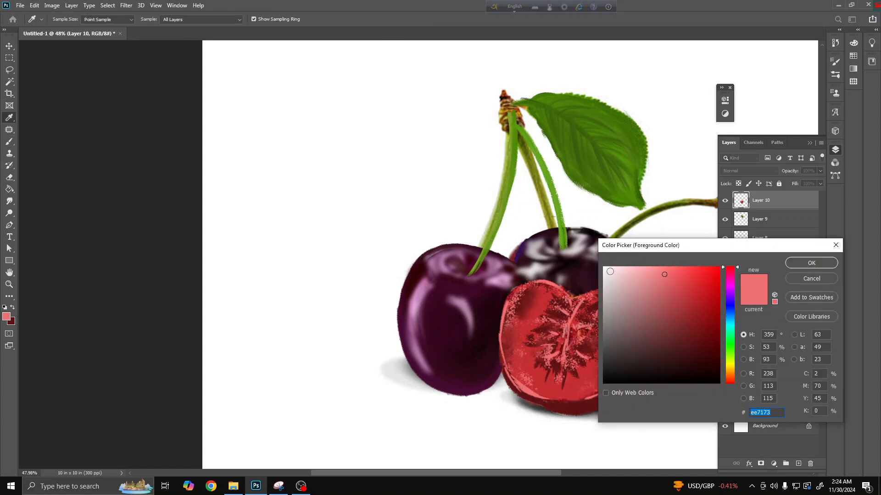
click(606, 268)
click(782, 260)
click(798, 463)
mouse_move(598, 304)
mouse_down()
mouse_move(619, 311)
mouse_move(610, 365)
mouse_move(628, 351)
mouse_move(627, 371)
mouse_up()
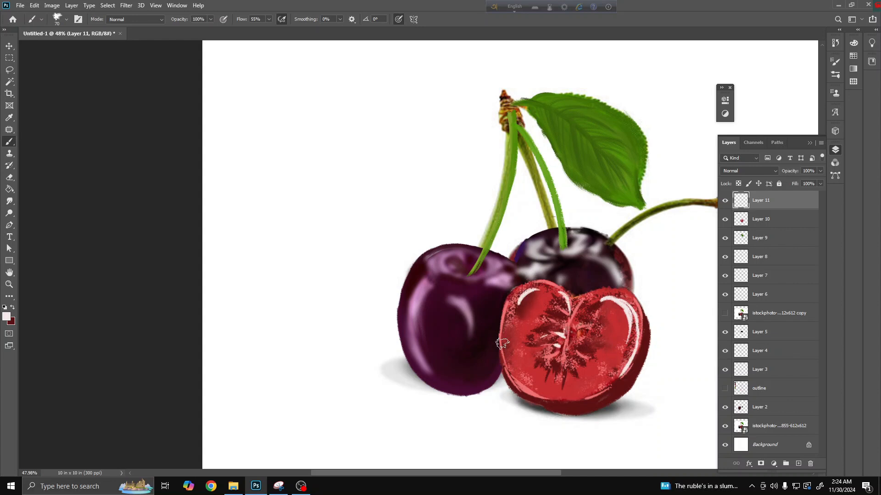
drag(502, 343, 513, 374)
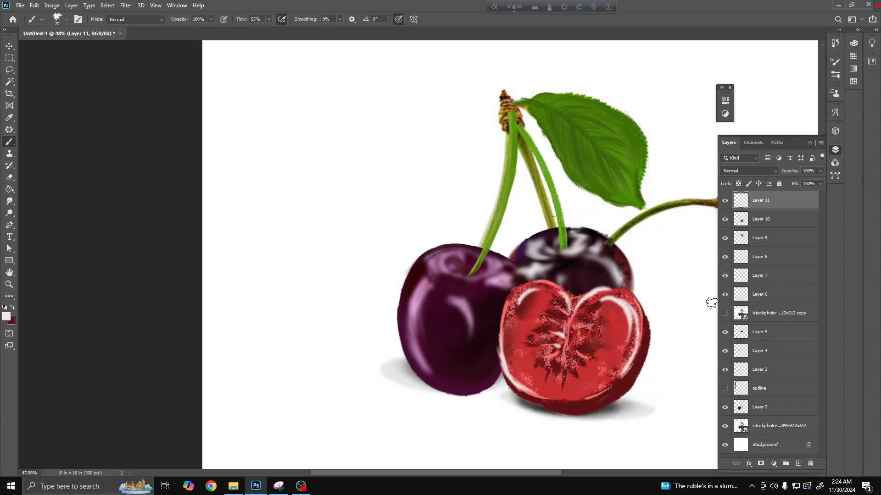
click(749, 170)
click(754, 282)
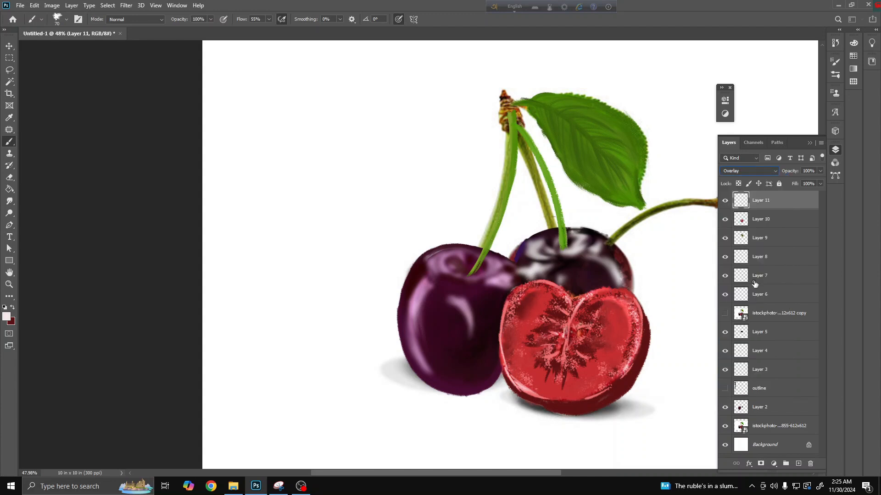
Hide the reference photo layer directly above the Background
key(v)
click(724, 426)
click(732, 427)
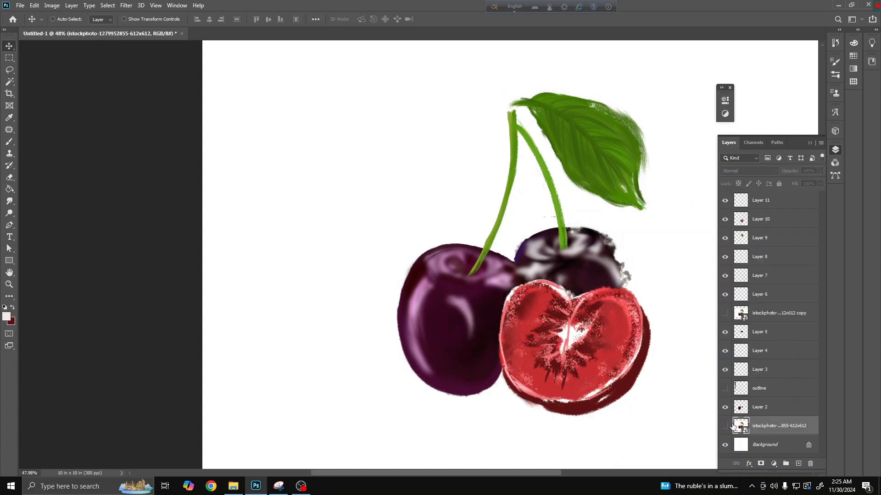
Choose a very dark purple and fill in the ragged right and upper edges of the rear cherry on Layer 5
click(759, 335)
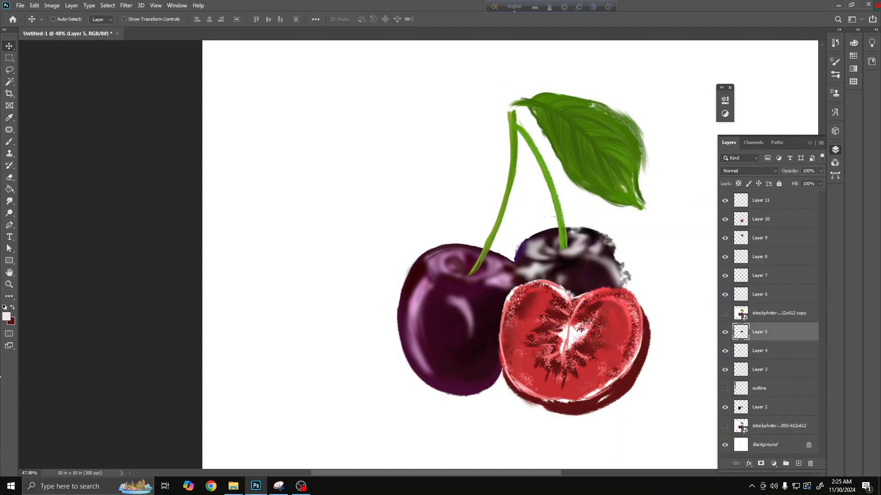
click(7, 316)
drag(684, 247, 753, 257)
click(752, 381)
key(Return)
key(b)
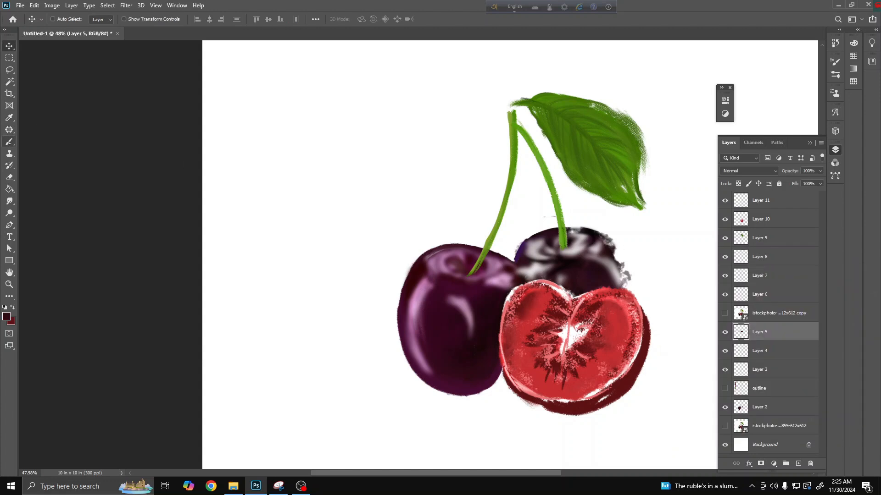
drag(614, 260, 625, 281)
mouse_move(619, 274)
mouse_down()
mouse_move(599, 240)
mouse_move(606, 303)
mouse_move(591, 312)
mouse_move(616, 267)
mouse_up()
key(ctrl+z)
key(ctrl+z)
key(ctrl+z)
key(ctrl+z)
drag(584, 242, 581, 239)
key(e)
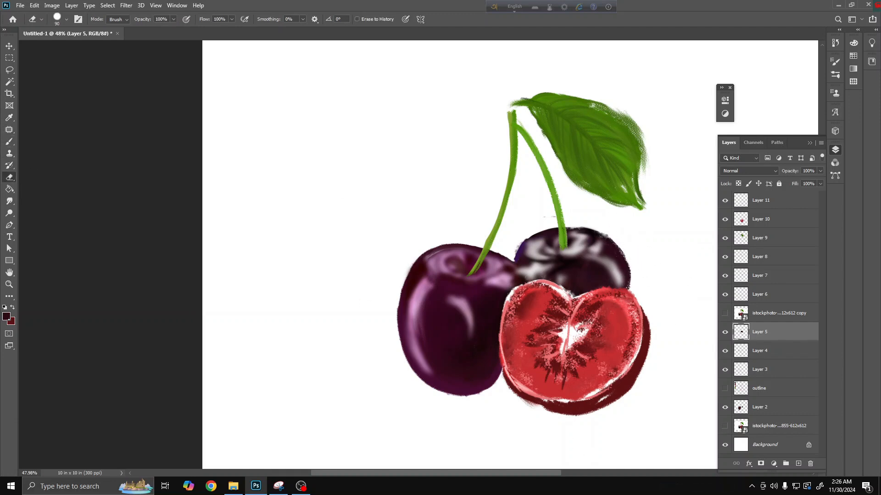
Fill the halved cherry's white gaps with dark colour on a new layer above the hidden reference photo, and merge it with Layer 10
click(780, 425)
click(798, 464)
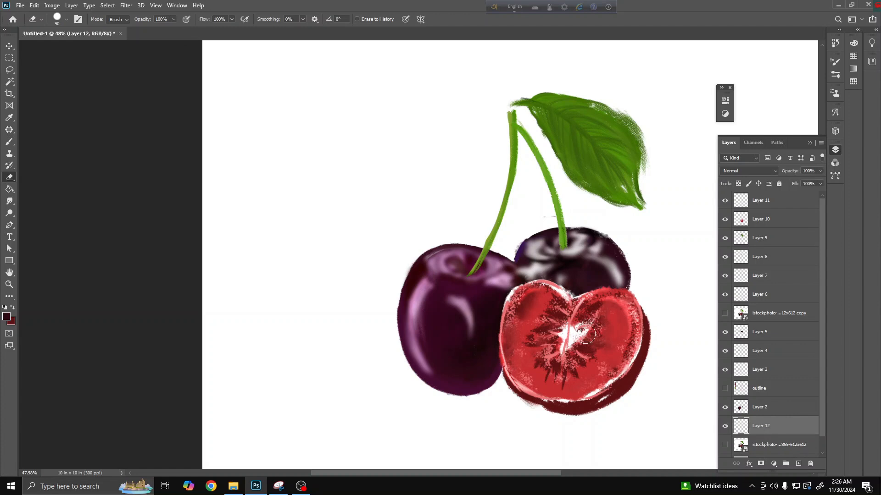
key(b)
mouse_move(571, 330)
mouse_down()
mouse_move(582, 312)
mouse_move(531, 289)
mouse_move(565, 297)
mouse_move(530, 357)
mouse_move(555, 384)
mouse_move(588, 396)
mouse_move(635, 331)
mouse_move(621, 351)
mouse_move(533, 390)
mouse_up()
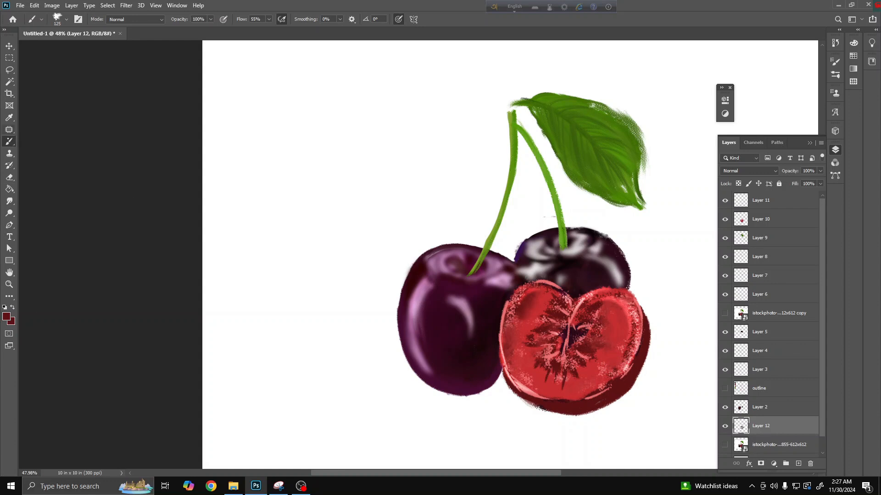
right_click(758, 409)
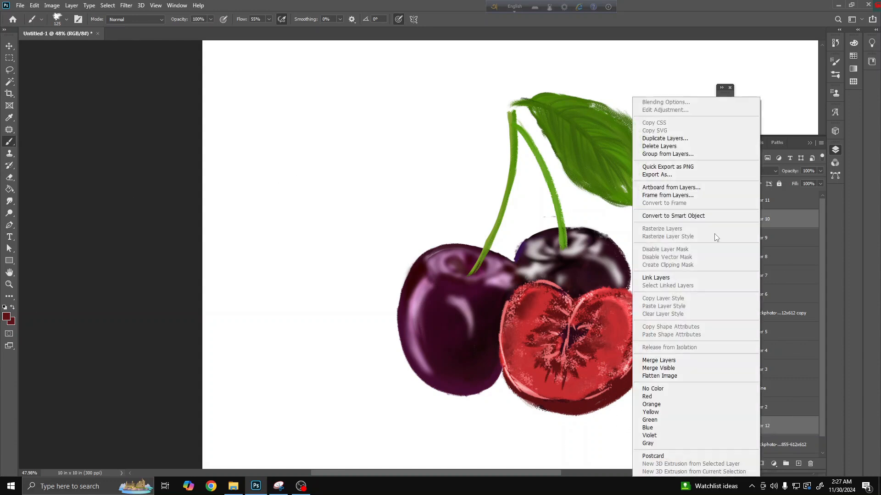
click(716, 364)
Sample dark purple from the left whole cherry and shade the halved cherry's lower and right outer skin
click(7, 317)
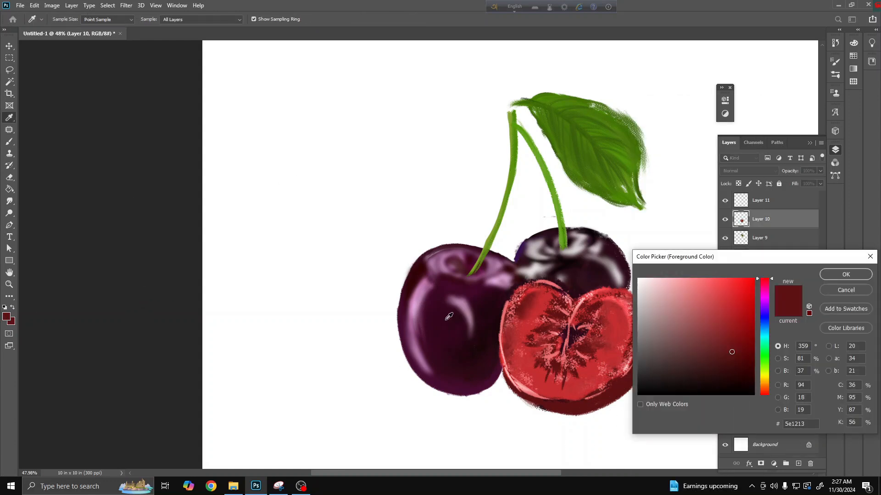
click(445, 317)
click(845, 274)
drag(591, 401, 642, 352)
mouse_move(583, 406)
mouse_down()
mouse_move(554, 403)
mouse_move(565, 409)
mouse_up()
Blend dark purple along the halved cherry's lower-right outer skin on Layer 10 with the Mixer Brush at size 70
right_click(9, 142)
click(36, 169)
mouse_move(626, 371)
mouse_down()
mouse_move(583, 405)
mouse_move(626, 390)
mouse_up()
key(ctrl+z)
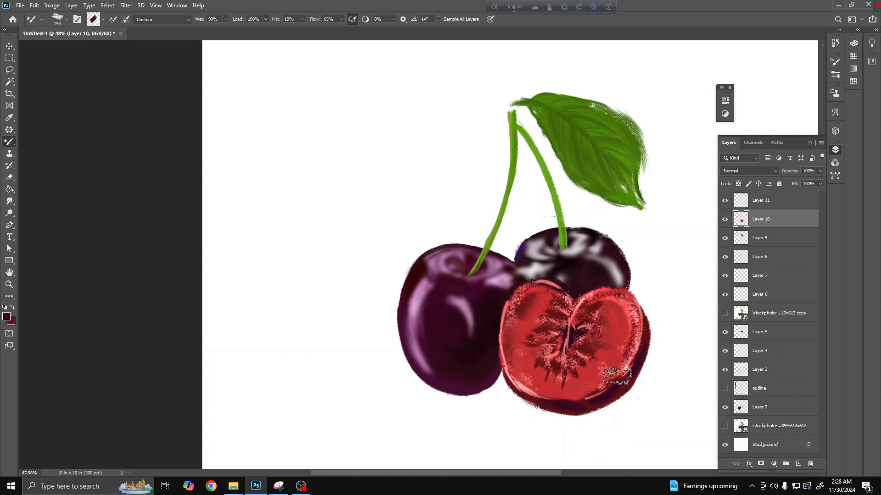
key([)
key([)
key([)
key([)
key([)
key([)
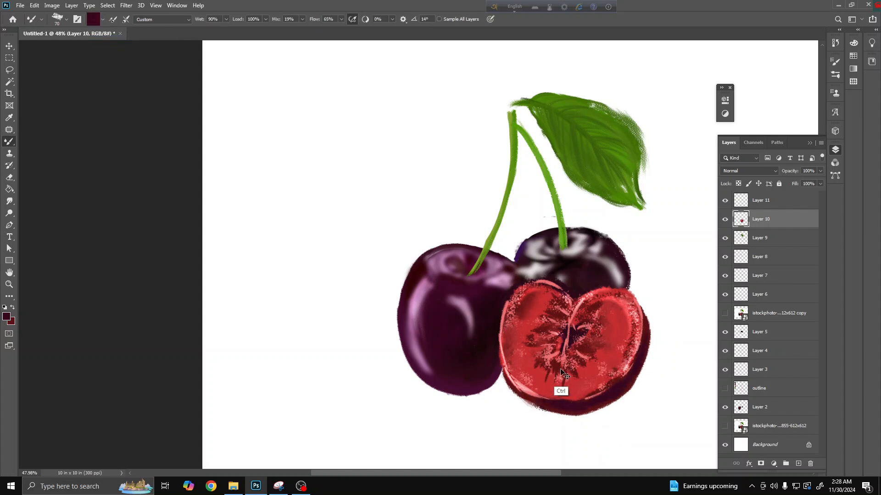
drag(631, 372, 582, 410)
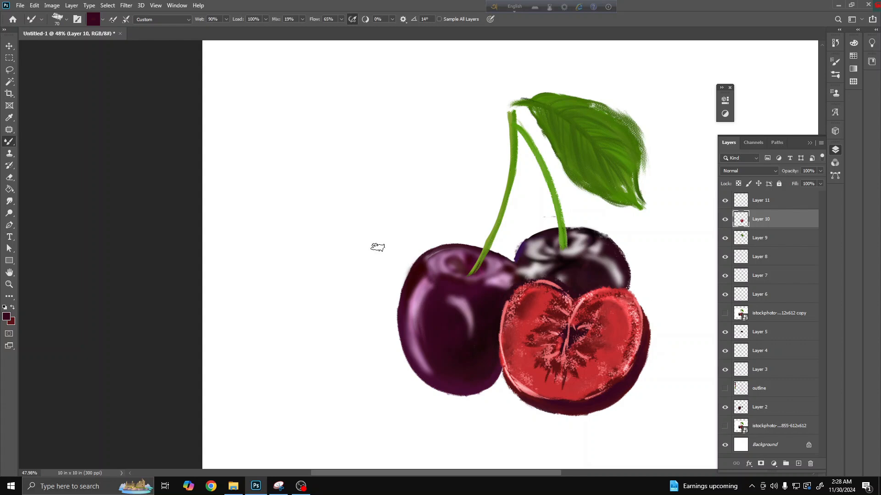
Switch to the Brush tool and sample the green of the rear cherry's stem as the foreground colour
right_click(9, 142)
click(44, 139)
click(6, 317)
click(557, 205)
click(852, 266)
Try to paint a long green stem from the halved cherry's notch on a new layer above Layer 11, and undo it
click(780, 201)
click(798, 464)
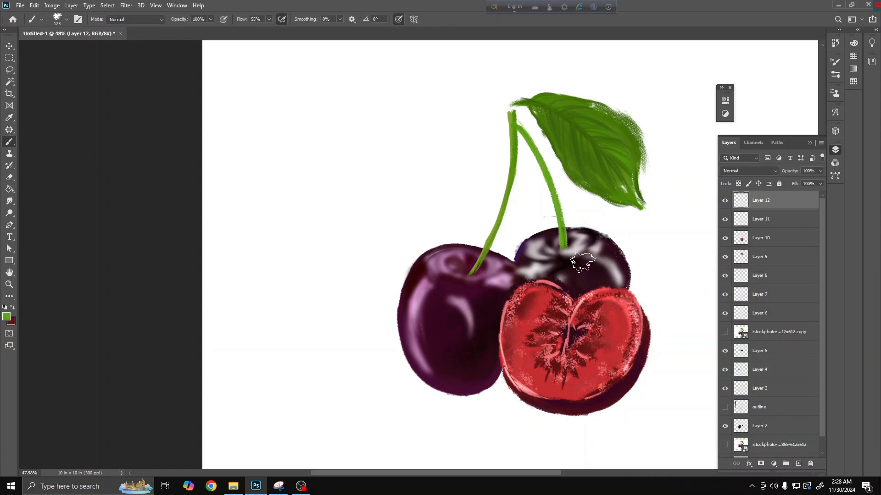
key(bracketleft)
key(bracketleft)
key(bracketleft)
key(bracketleft)
drag(573, 309, 675, 162)
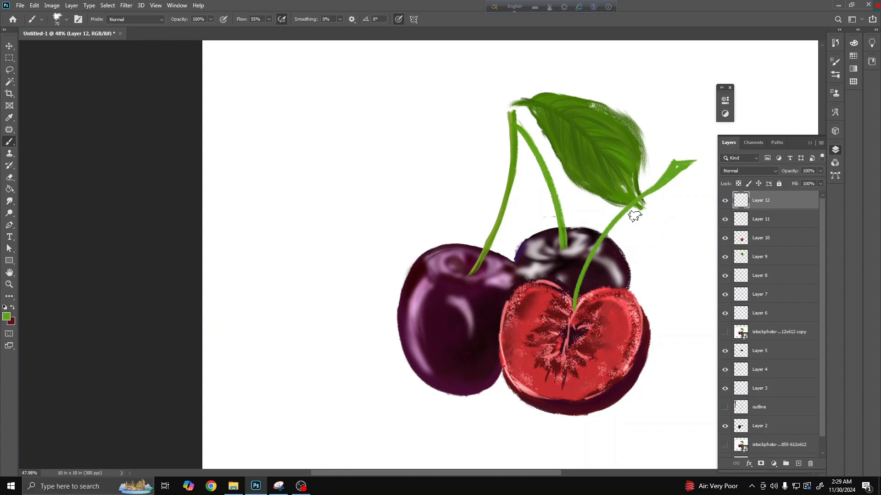
key(ctrl+z)
key(ctrl+z)
key(ctrl+z)
key(ctrl+z)
Paint a curved green stem with a flared end rising from the halved cherry's notch, and shade it with darker green
mouse_move(573, 309)
mouse_down()
mouse_move(653, 225)
mouse_move(602, 253)
mouse_up()
click(6, 316)
click(739, 347)
click(845, 274)
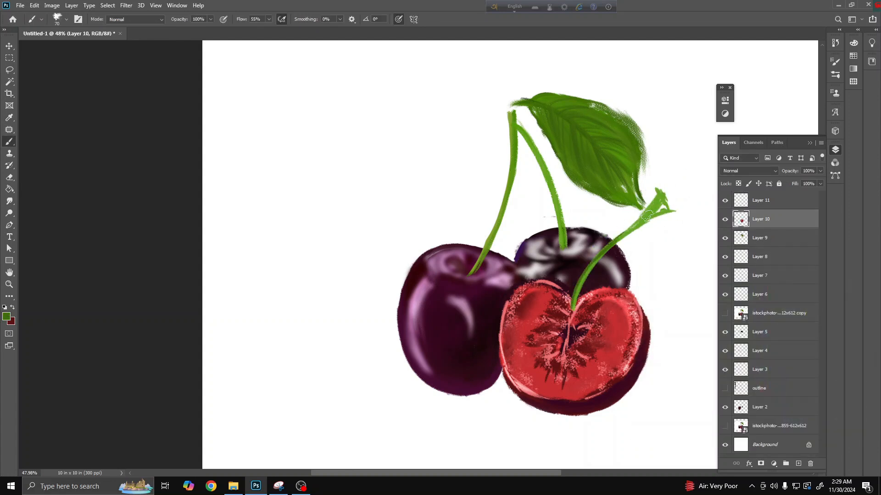
Erase the ragged edges of the halved cherry's flared stem end and paint its lower tip out to a point
key(e)
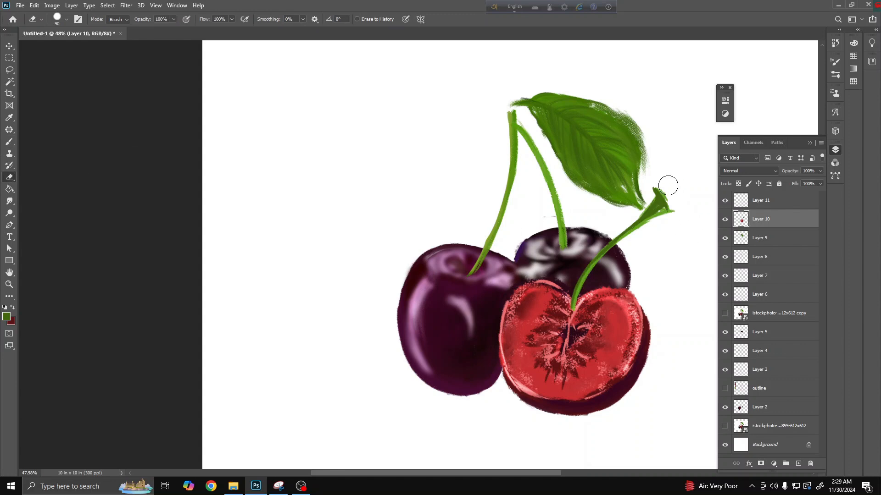
drag(679, 218, 673, 216)
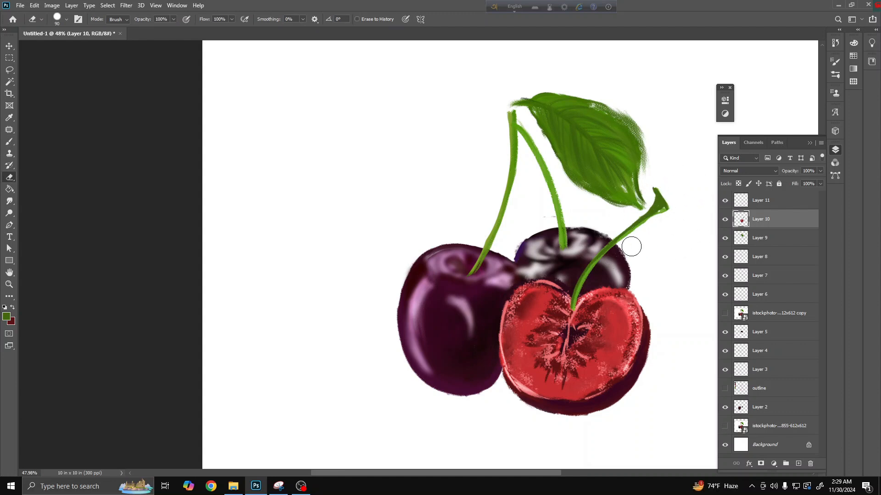
key(b)
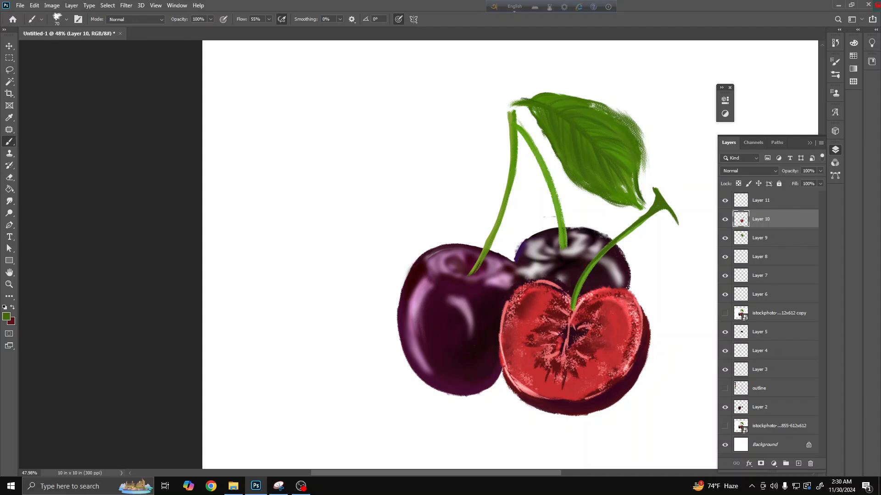
Try dark green and dark purple strokes over the junction where the two whole-cherry stems meet
mouse_move(511, 89)
mouse_down()
mouse_move(519, 83)
mouse_move(522, 150)
mouse_up()
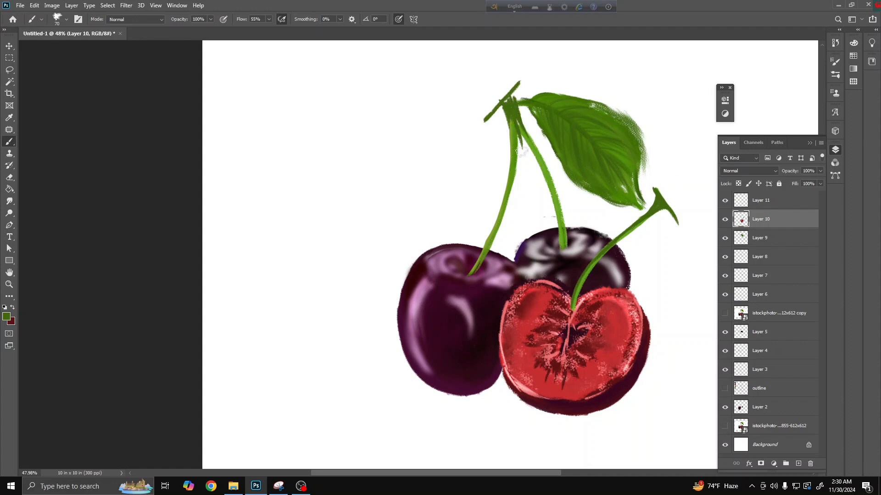
key(ctrl+z)
key(ctrl+z)
key(ctrl+z)
click(9, 317)
drag(609, 396, 618, 394)
click(846, 274)
drag(518, 120, 503, 96)
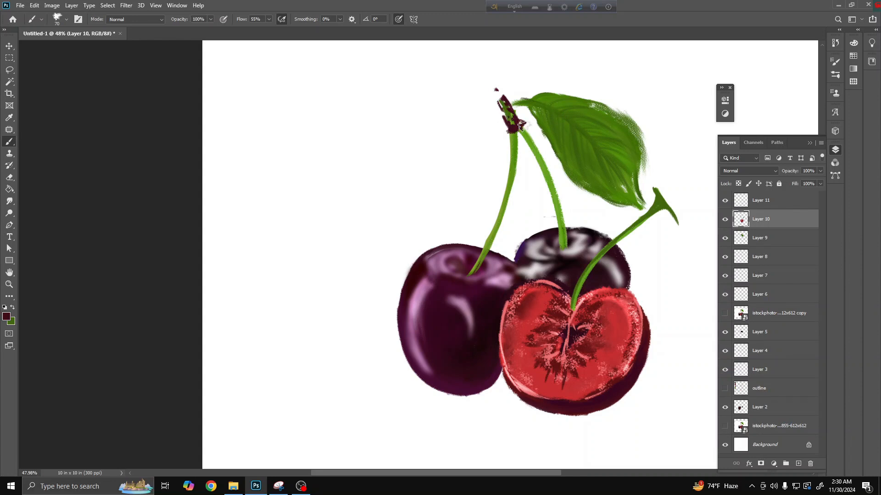
drag(521, 125, 504, 106)
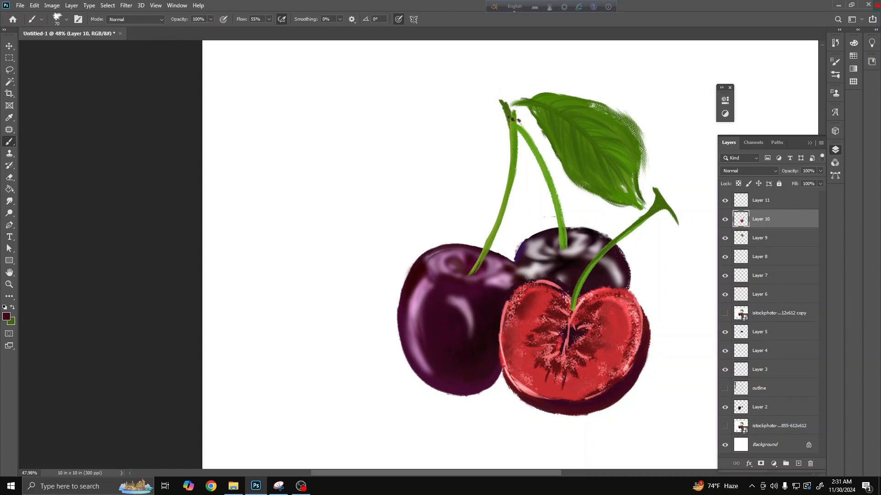
Repaint the junction of the two whole-cherry stems in bright green, trim its stray marks and add a pointed prong on its left
click(7, 317)
click(846, 274)
click(6, 317)
click(845, 274)
key(e)
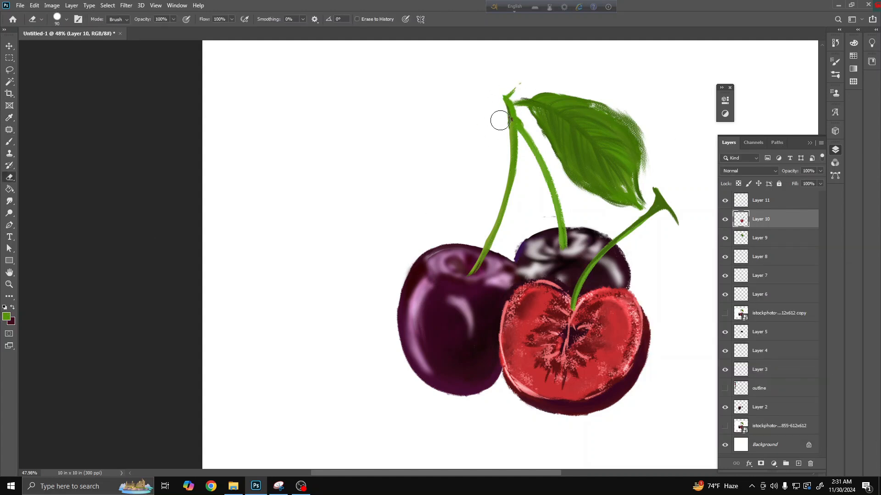
key(b)
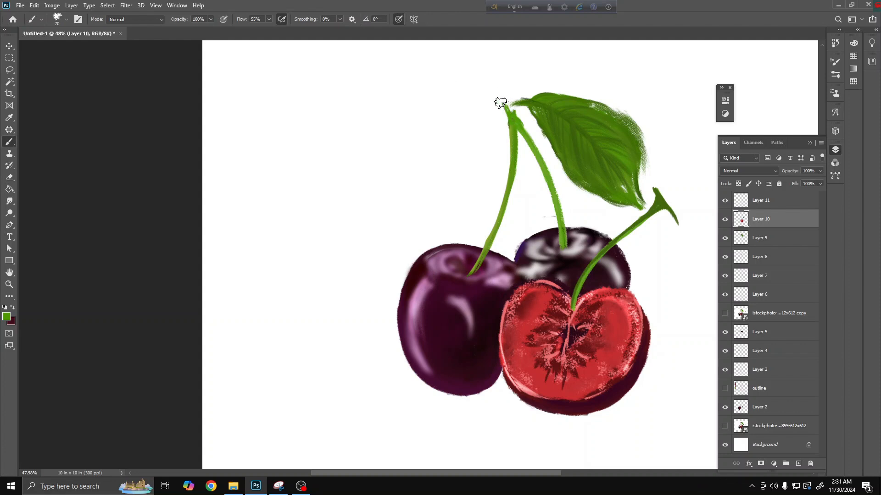
drag(501, 102, 487, 117)
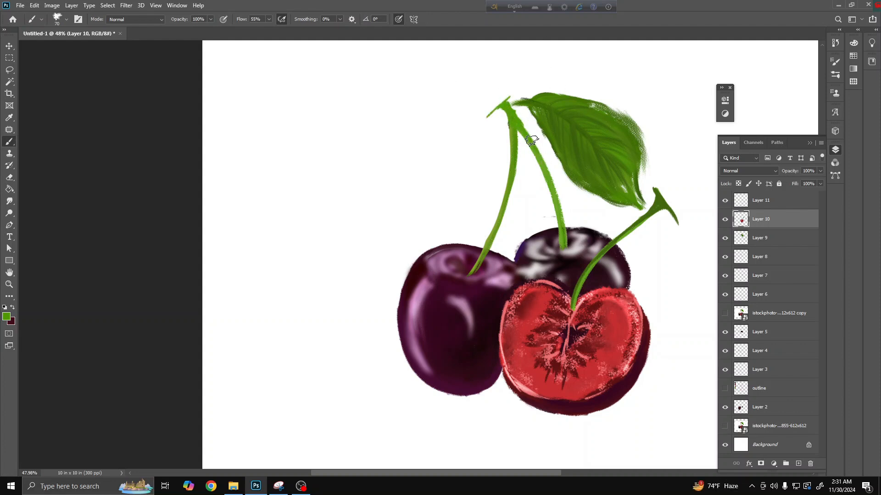
Shade the stem junction and its prongs with darker green, and add olive-green highlights at its centre
click(6, 317)
click(541, 125)
key(Return)
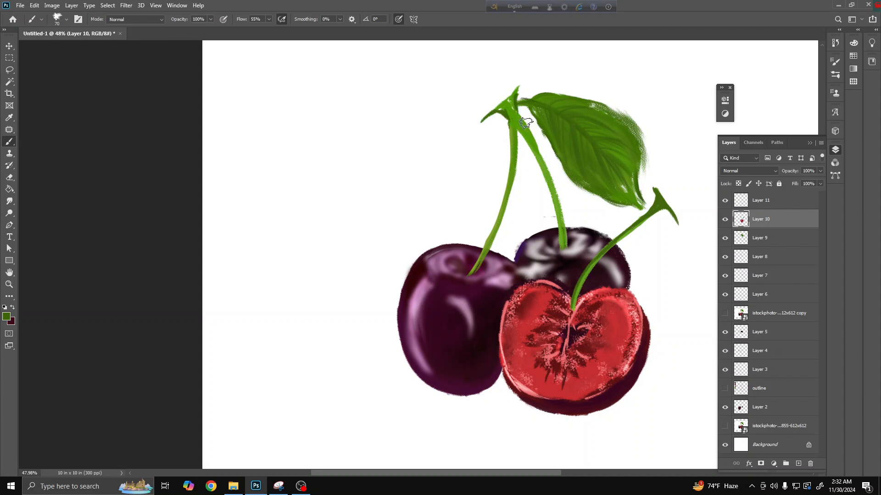
click(7, 316)
click(514, 138)
key(Return)
drag(513, 112, 531, 146)
Erase the ragged upper and right edges of the leaf on Layer 9
scroll(517, 324, down, 5)
scroll(483, 189, up, 5)
key(e)
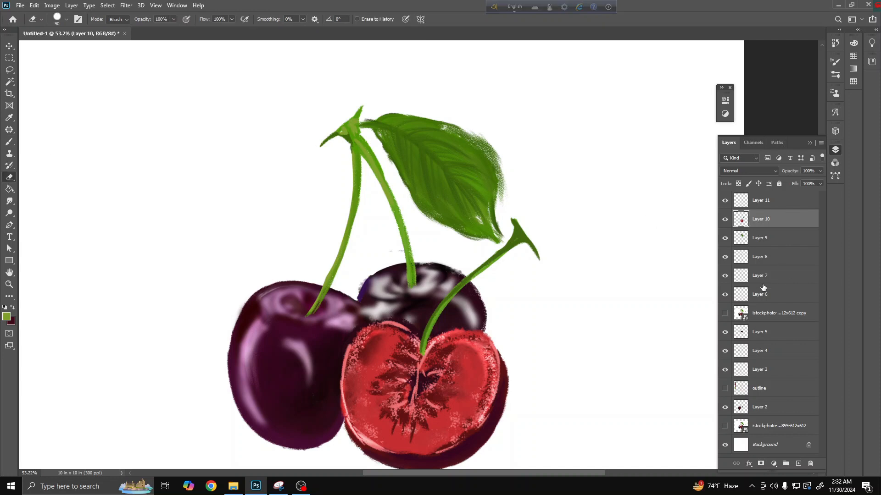
click(759, 237)
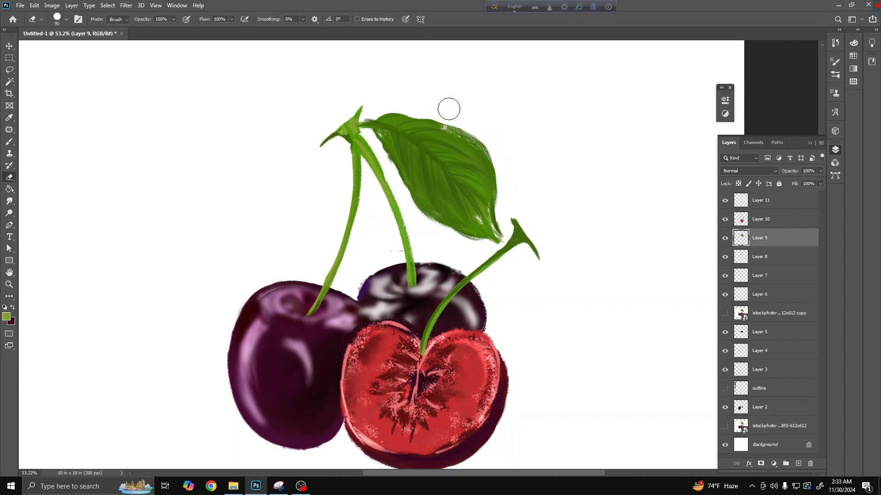
scroll(453, 278, down, 5)
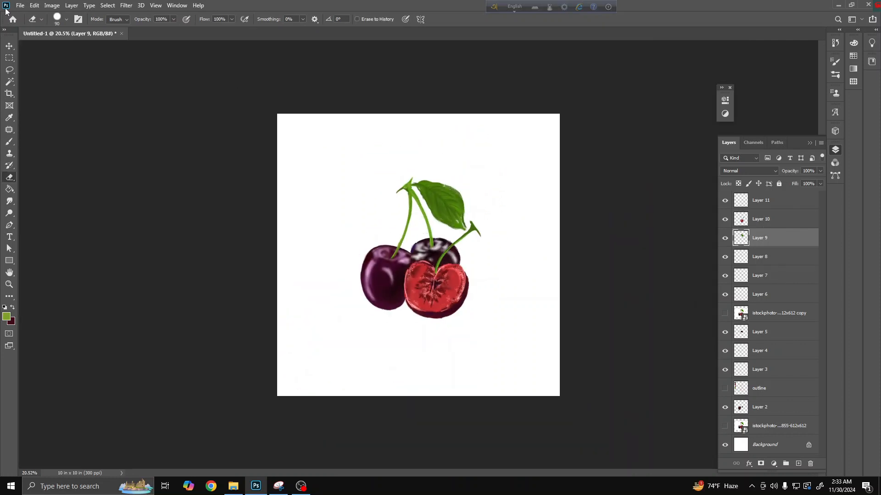
Sample dark purple from the left whole cherry and touch up its lower-right edge beside the halved cherry
click(9, 142)
scroll(402, 298, up, 19)
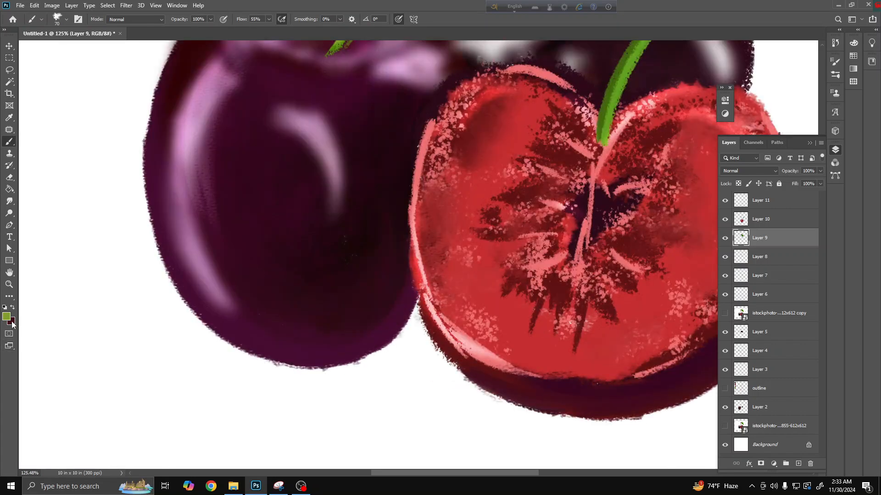
click(7, 316)
click(403, 307)
key(Return)
drag(411, 307, 408, 324)
scroll(298, 332, down, 12)
Open guava.psd from the Creative febrica Art_Bake folder inside drive d
key(v)
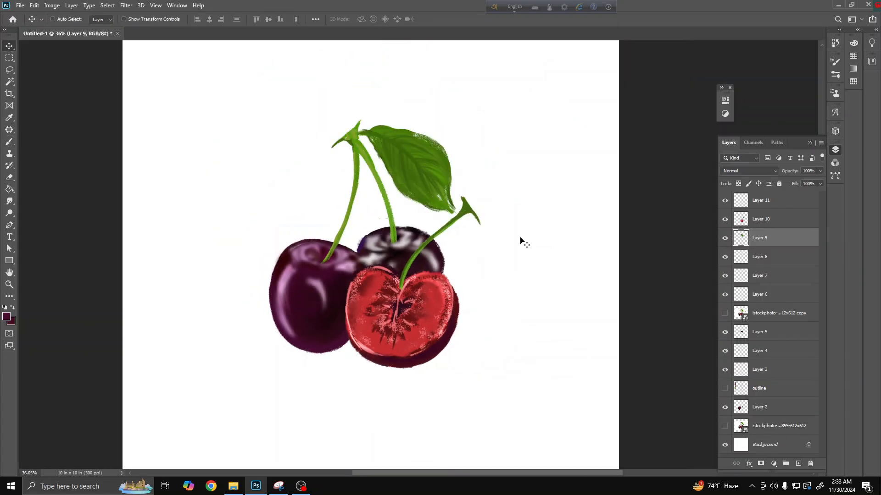
click(20, 5)
click(26, 26)
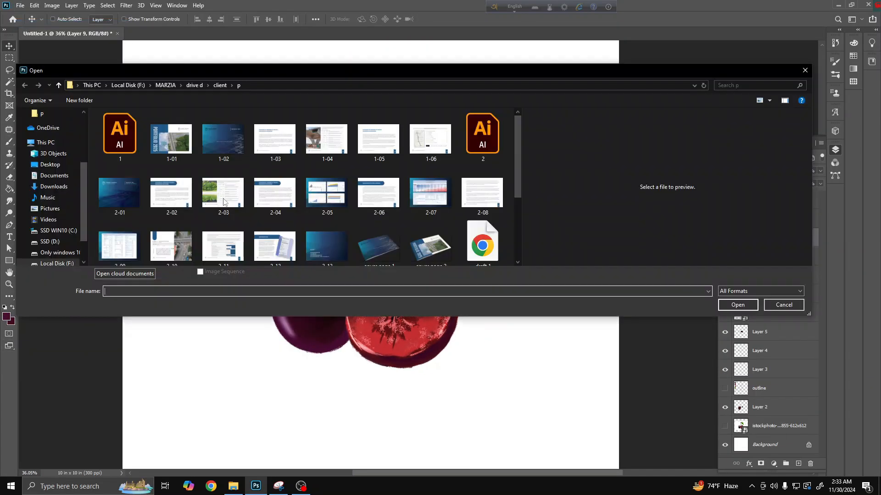
click(165, 85)
double_click(128, 145)
double_click(142, 213)
key(g)
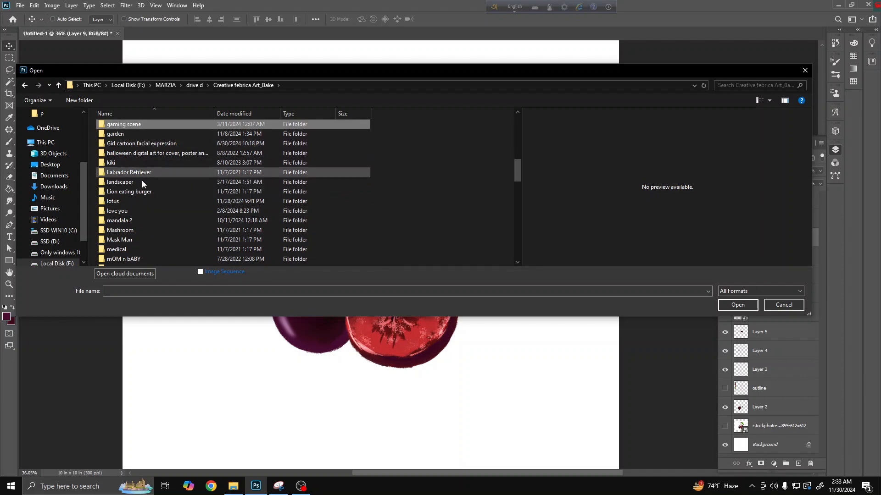
key(g)
key(g)
key(g)
key(g)
key(Return)
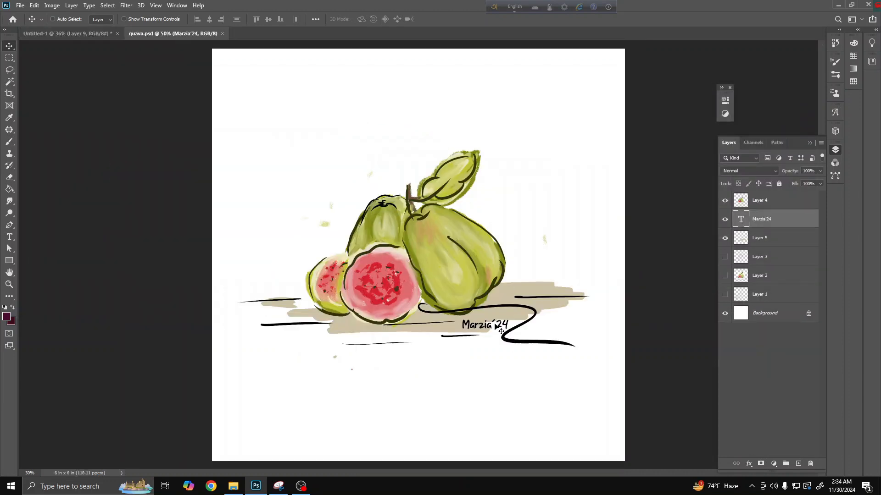
Copy the signature text layer from guava.psd into the cherry drawing, beside the halved cherry's lower-right edge, and return to guava.psd
drag(496, 326, 475, 360)
key(ctrl+minus)
click(179, 34)
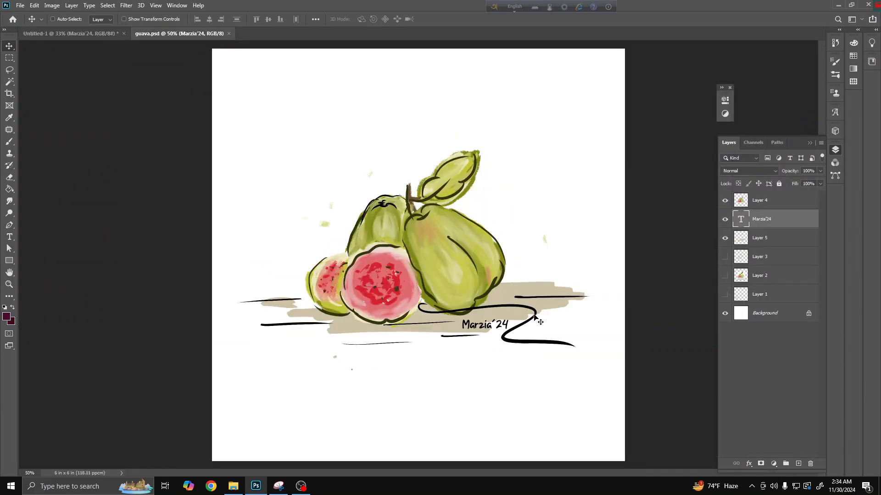
Copy the beige ground patch from guava.psd into the cherry drawing, scale it to about 143% and rotate it about 1.8°
drag(537, 319, 60, 309)
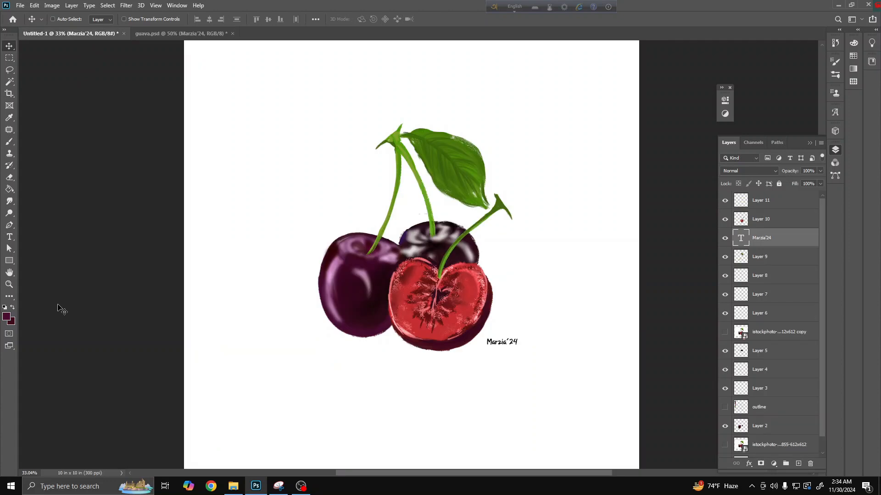
click(179, 34)
drag(321, 321, 417, 348)
key(ctrl+t)
drag(273, 353, 227, 353)
drag(379, 357, 403, 358)
drag(571, 404, 569, 409)
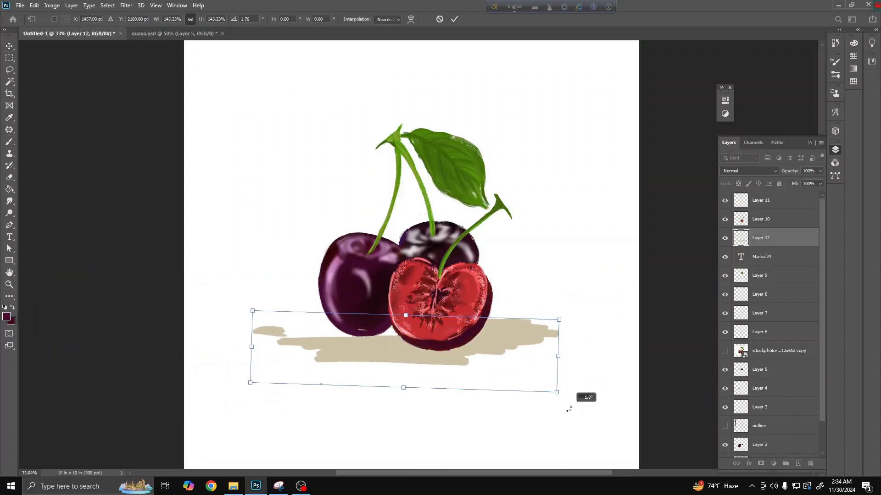
key(Return)
Move the beige patch layer below Layer 2 behind the cherries, and place a duplicate of it shifted to the left
mouse_move(775, 238)
mouse_down()
mouse_move(775, 449)
mouse_move(775, 420)
mouse_up()
drag(368, 344, 371, 337)
mouse_move(503, 343)
mouse_down()
mouse_move(505, 334)
mouse_move(505, 353)
mouse_move(452, 332)
mouse_up()
Apply a light beige Color Overlay at 67% opacity to Layer 12 copy
right_click(770, 429)
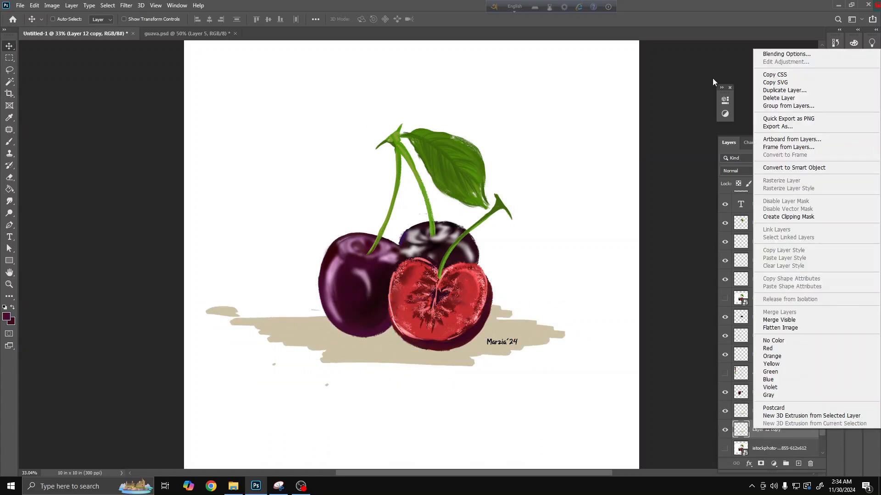
click(786, 54)
click(578, 332)
click(740, 230)
click(345, 356)
click(845, 276)
click(841, 216)
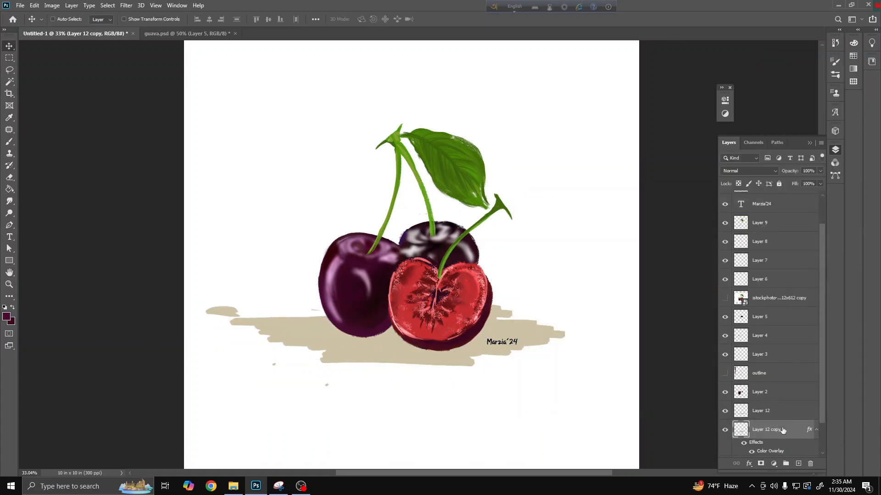
double_click(759, 452)
drag(690, 242, 717, 243)
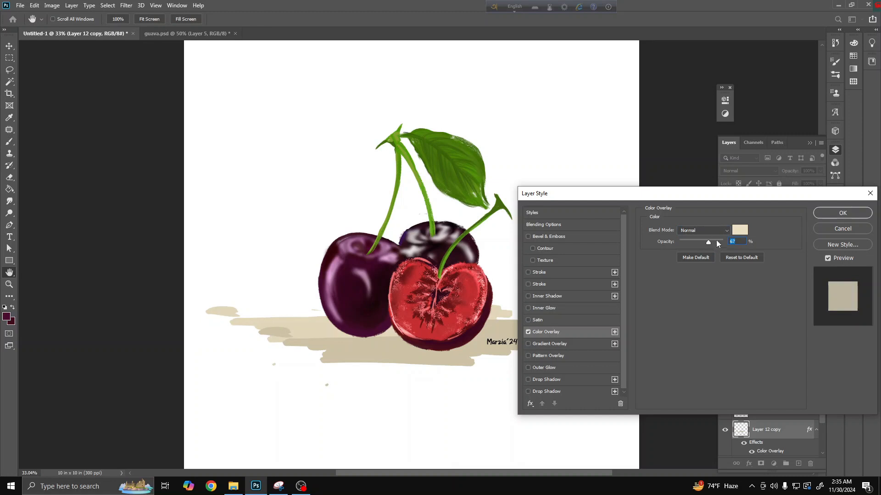
click(842, 213)
Transform the light beige patch beneath the cherries and place a reshaped duplicate reaching the canvas's right edge
key(ctrl+t)
drag(521, 385, 200, 281)
drag(257, 345, 296, 317)
drag(554, 344, 245, 255)
drag(321, 316, 299, 335)
drag(547, 374, 552, 358)
mouse_move(374, 326)
mouse_down()
mouse_move(315, 327)
mouse_move(379, 306)
mouse_move(351, 308)
mouse_move(347, 298)
mouse_move(415, 320)
mouse_move(499, 323)
mouse_up()
key(Return)
Trim the upper edges of the light beige patches on Layer 12 copy 2 and Layer 12 copy with the Eraser at size 900
click(9, 177)
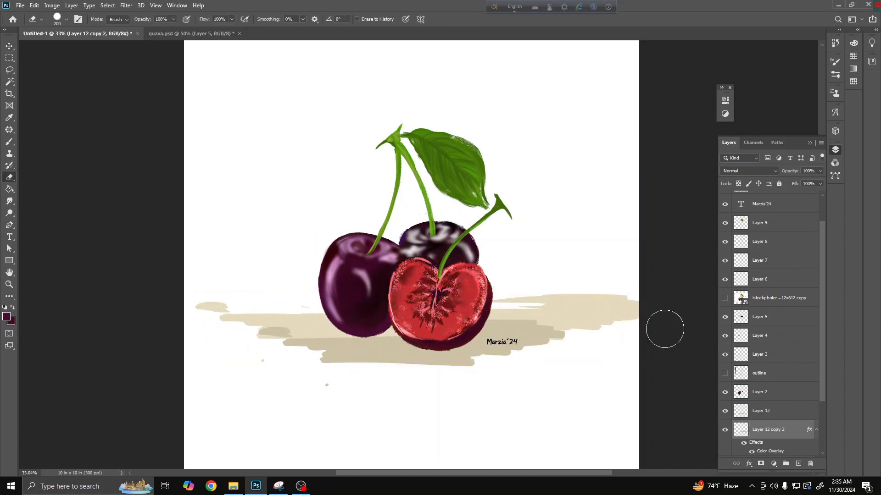
key(bracketright)
key(bracketright)
key(bracketright)
key(bracketright)
key(bracketright)
key(bracketright)
key(bracketright)
drag(595, 223, 678, 359)
key(ctrl+z)
mouse_move(619, 249)
mouse_down()
mouse_move(657, 274)
mouse_move(661, 350)
mouse_up()
key(ctrl+z)
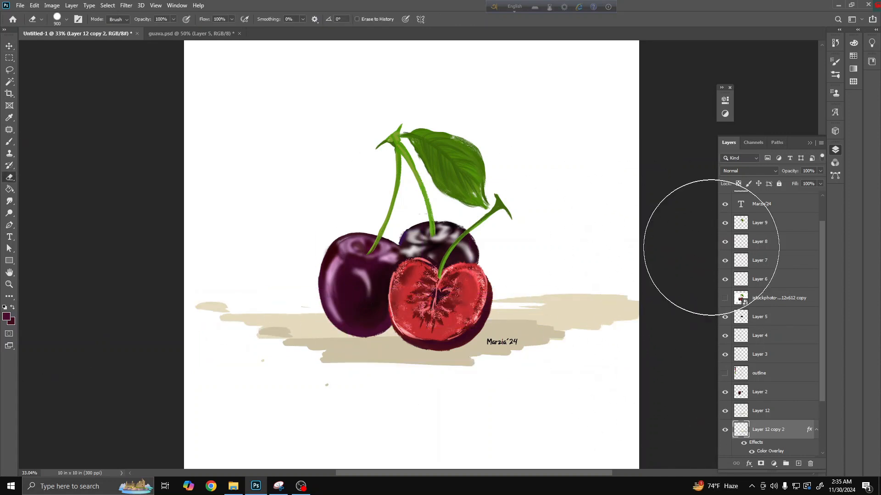
key(alt+bracketleft)
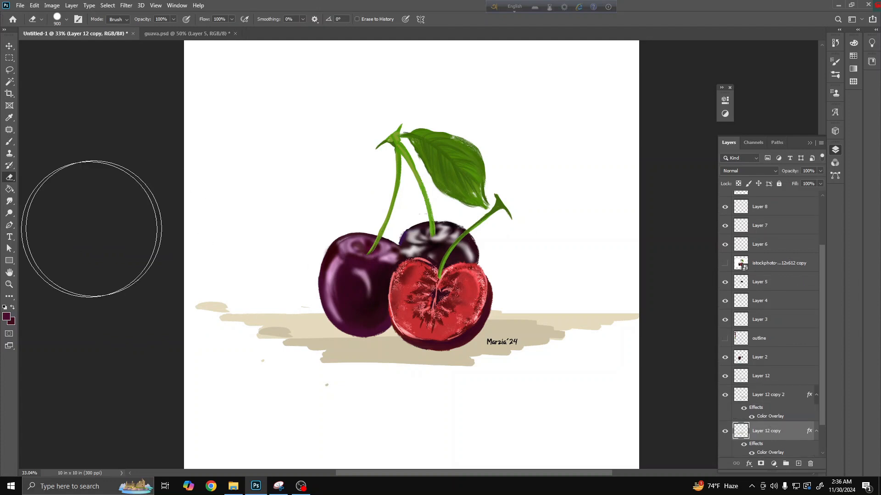
drag(106, 235, 481, 253)
Reposition the light beige patches around the darker ground patch beneath the cherries
key(v)
drag(308, 334, 278, 321)
mouse_move(554, 317)
mouse_down()
mouse_move(594, 323)
mouse_move(547, 327)
mouse_up()
click(765, 394)
Rotate the beige patches on Layer 12, Layer 12 copy 2 and Layer 12 copy by about 180° and delete these three layers
scroll(632, 358, down, 4)
scroll(775, 351, down, 3)
click(775, 343)
shift+click(775, 394)
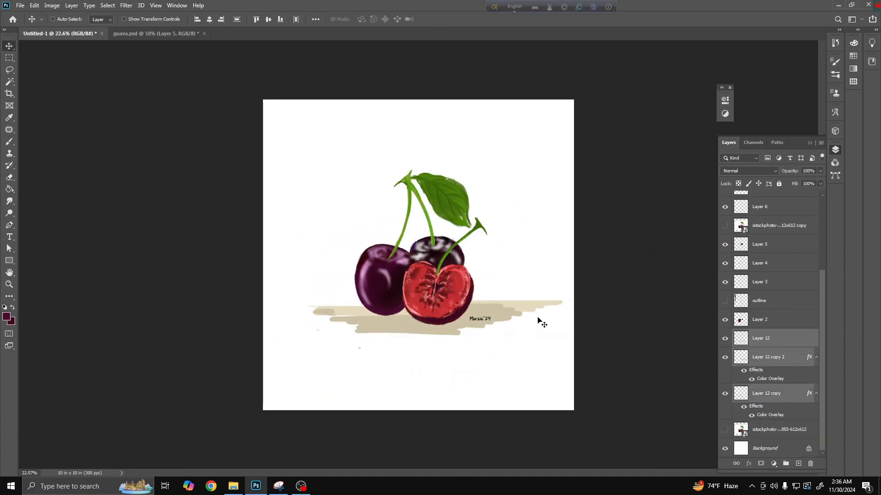
key(ctrl+t)
key(Return)
drag(559, 325, 313, 258)
scroll(555, 326, down, 3)
key(ctrl+t)
drag(412, 319, 384, 311)
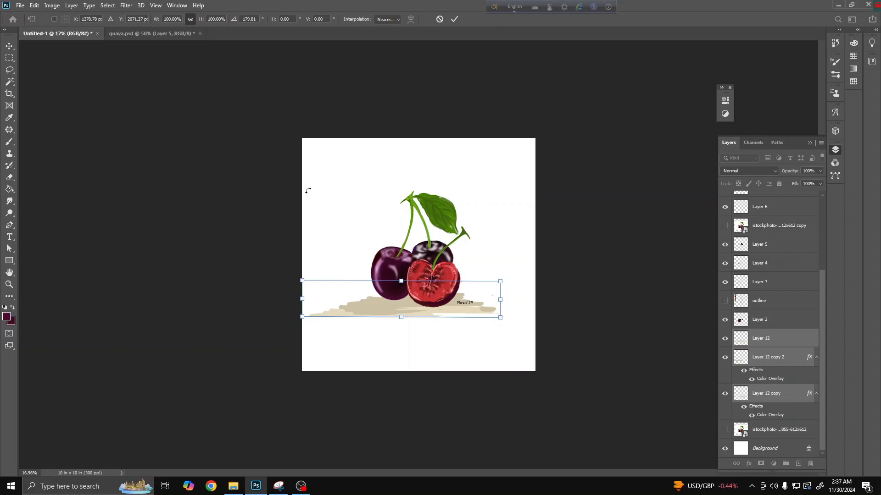
key(Return)
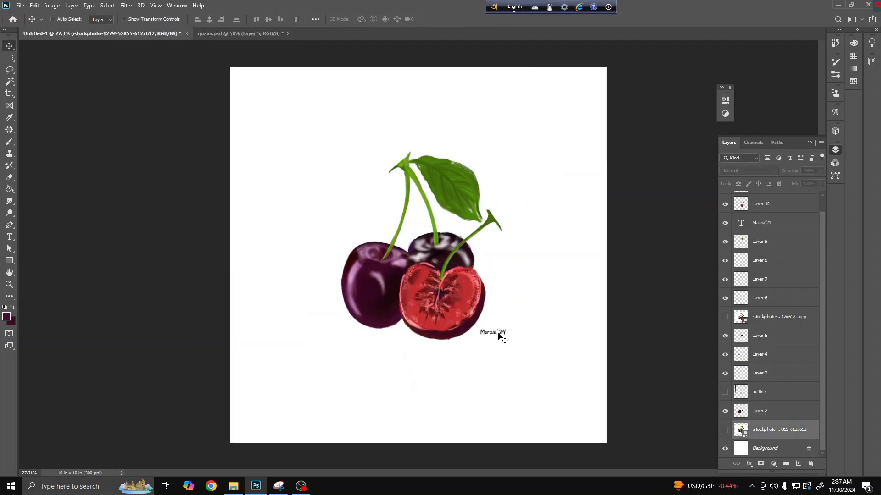
Switch to a Mixer Brush preset, leave the reference photo unrasterized, and add a new layer directly above the Background
key(b)
right_click(284, 302)
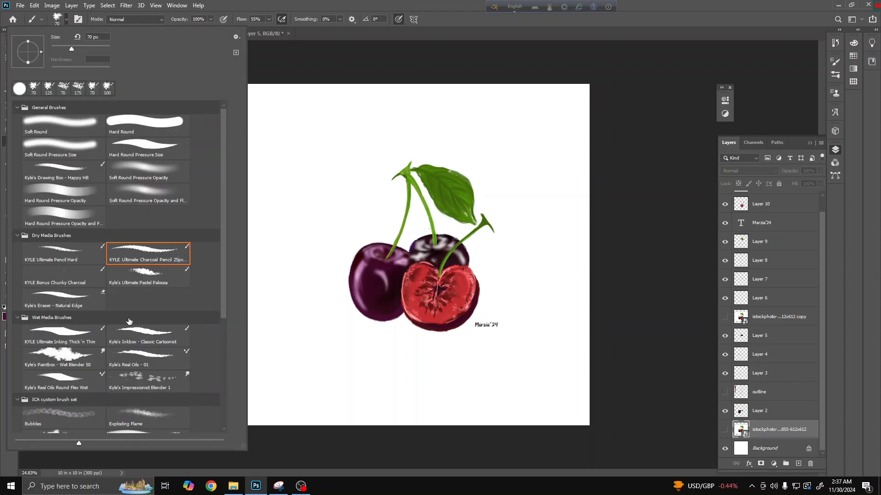
scroll(129, 321, down, 5)
click(147, 203)
click(292, 301)
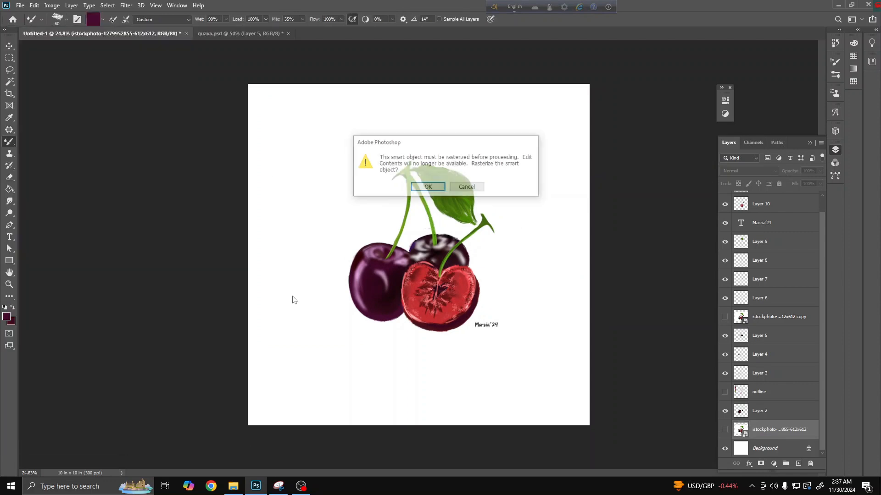
click(466, 187)
click(772, 448)
click(798, 464)
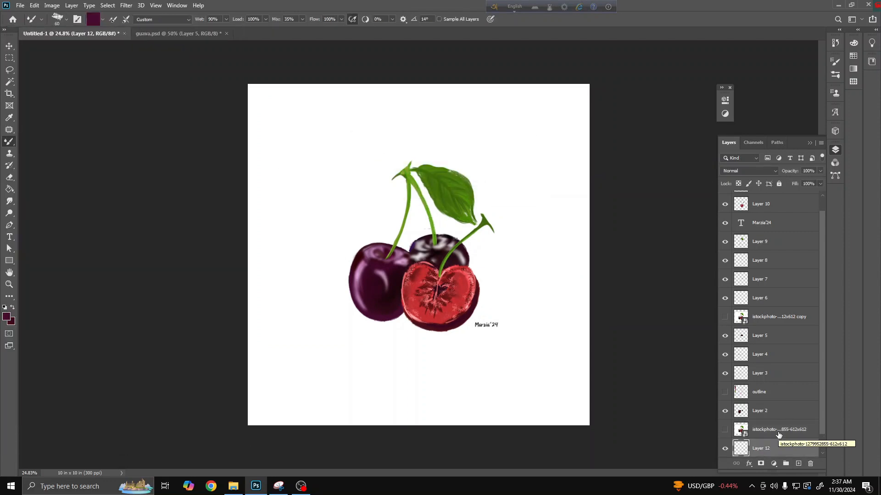
Set the painting color to light grey and paint a broad ground shadow beneath the cherries at brush size 600
click(6, 316)
click(641, 305)
click(845, 274)
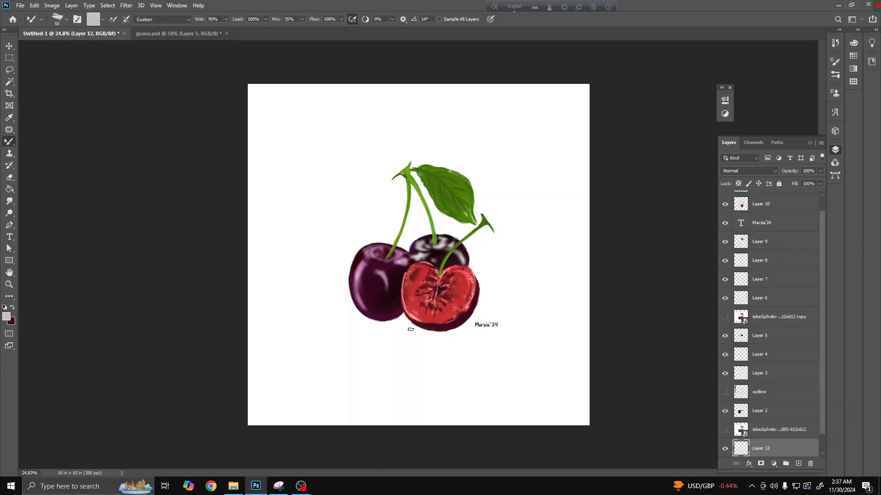
mouse_move(346, 333)
mouse_down()
mouse_move(508, 328)
mouse_move(386, 318)
mouse_move(432, 348)
mouse_move(355, 314)
mouse_up()
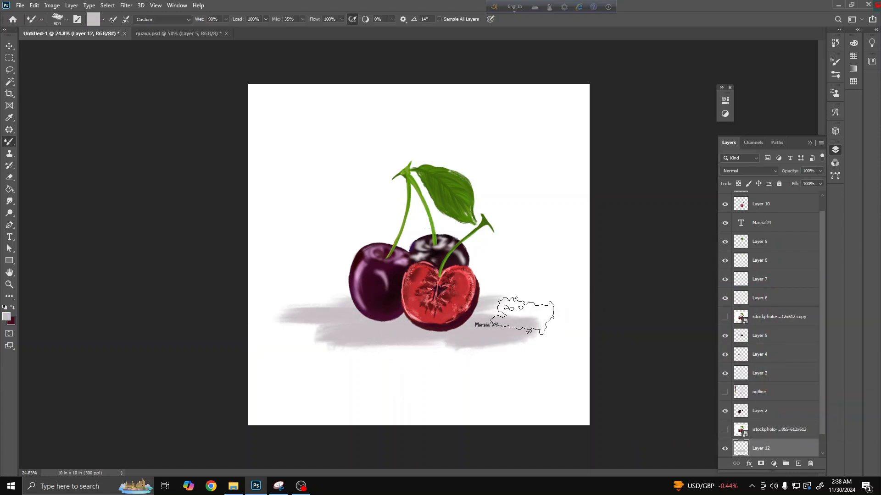
Undo the grey shadow strokes and repaint a narrower shadow patch extending to both sides of the cherries
key(ctrl+z)
key(ctrl+z)
key(ctrl+z)
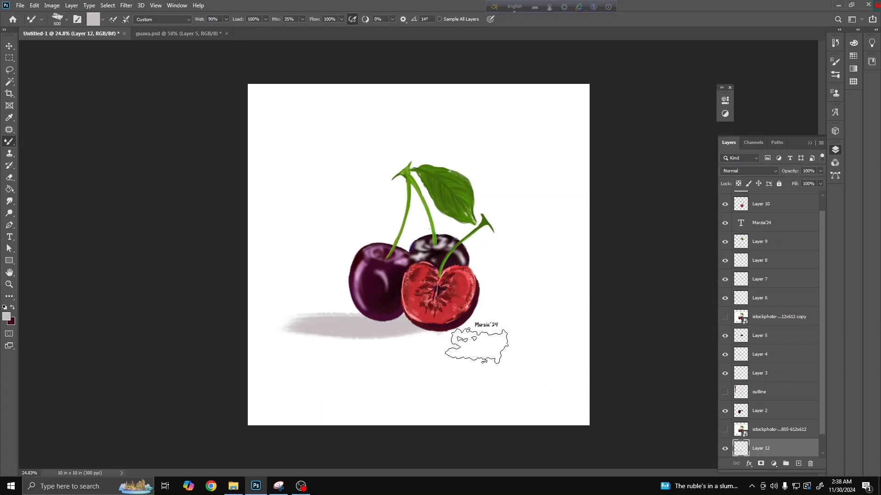
mouse_move(503, 355)
mouse_down()
mouse_move(422, 336)
mouse_move(402, 308)
mouse_move(498, 307)
mouse_up()
Try to smudge the shadow's lower edge with Kyle's Paintbox - Wet Blender 50 at size 300
click(9, 178)
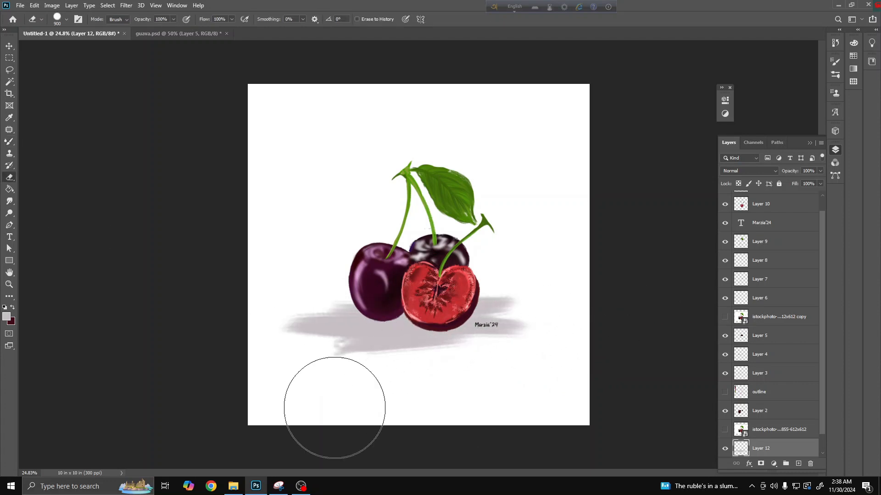
click(66, 19)
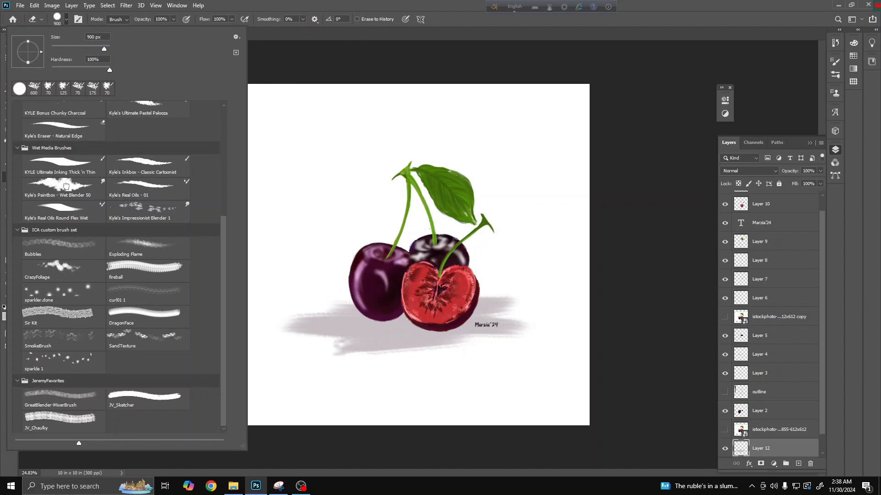
double_click(66, 186)
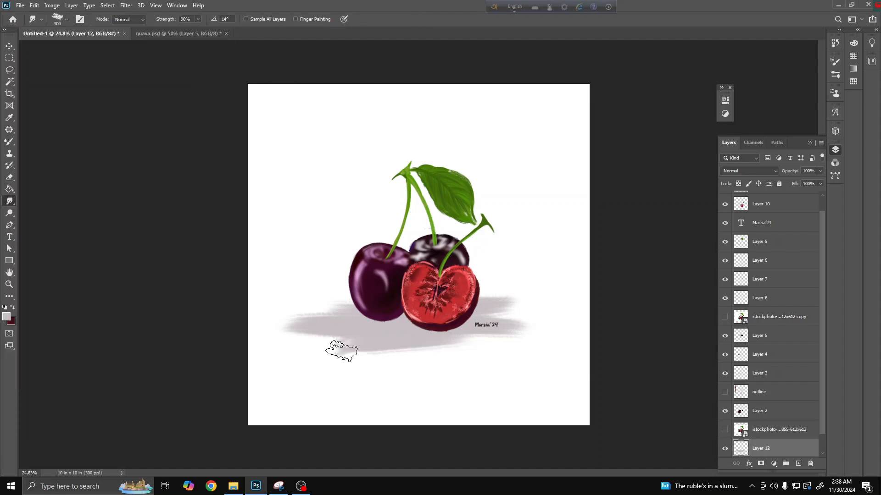
mouse_move(341, 351)
mouse_down()
mouse_move(489, 337)
mouse_move(555, 342)
mouse_up()
click(66, 19)
click(147, 168)
click(66, 19)
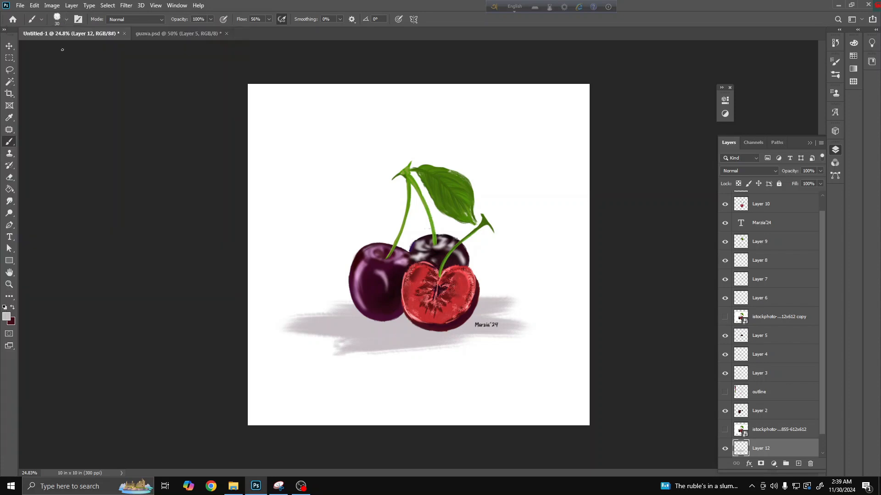
Set the Eraser to the Soft Round Pressure Size brush, test a stroke on the shadow at size 900, and undo it
key(e)
click(66, 19)
scroll(129, 247, up, 3)
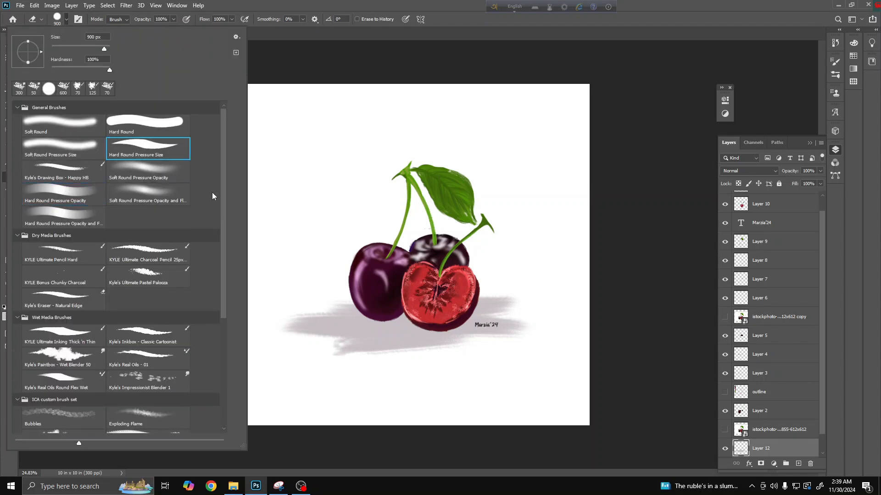
click(370, 387)
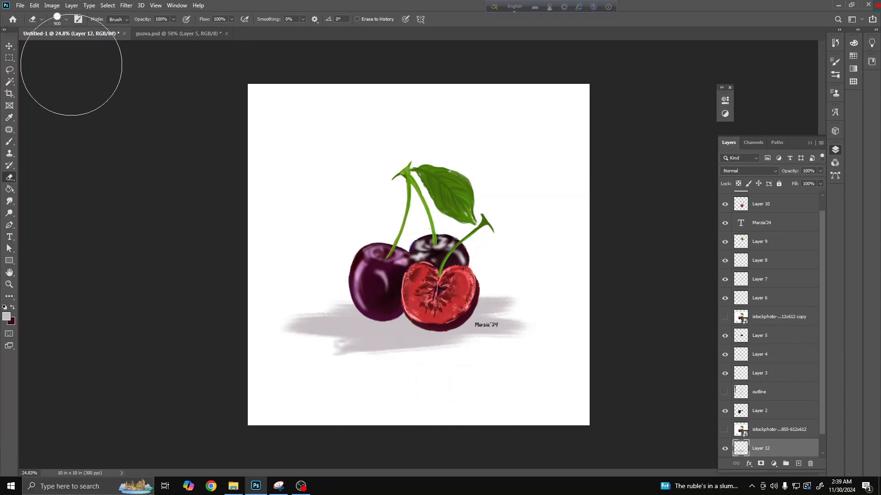
click(66, 20)
double_click(59, 138)
mouse_move(303, 390)
mouse_down()
mouse_move(249, 400)
mouse_move(162, 326)
mouse_up()
key(ctrl+z)
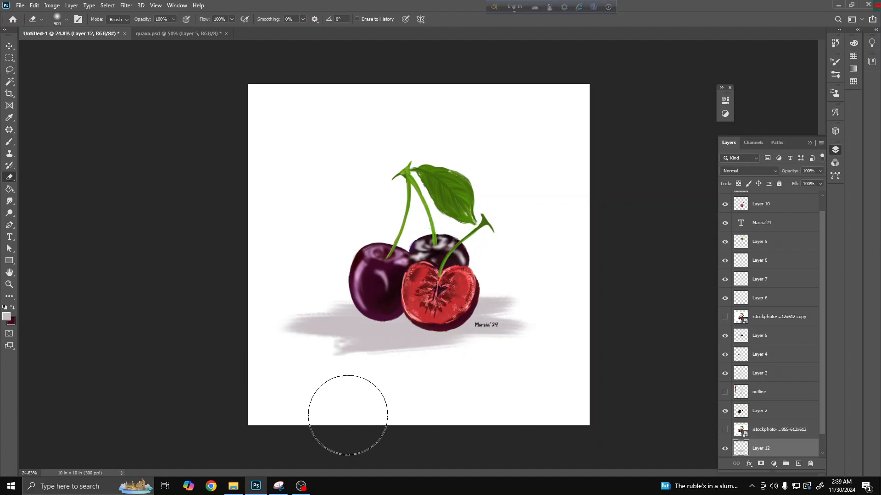
Reduce the Eraser size and soften the lower edge of the grey shadow beneath the cherries
key(bracketleft)
key(bracketleft)
key(bracketleft)
key(bracketleft)
key(bracketleft)
mouse_move(347, 374)
mouse_down()
mouse_move(240, 368)
mouse_move(541, 370)
mouse_up()
Stretch the grey shadow to 149.43% width, flatten it to 84.05% height, and lower it beneath the cherries
key(v)
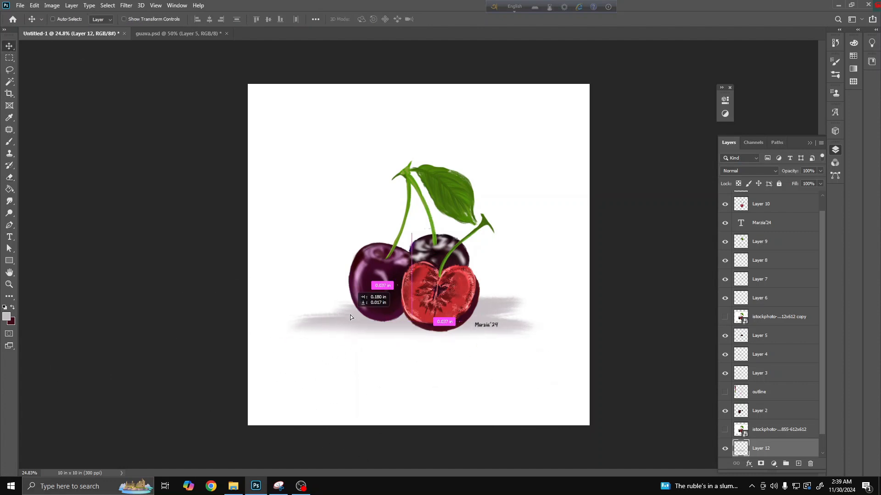
key(ctrl+t)
drag(544, 317, 609, 322)
drag(411, 277, 412, 315)
drag(439, 359, 438, 349)
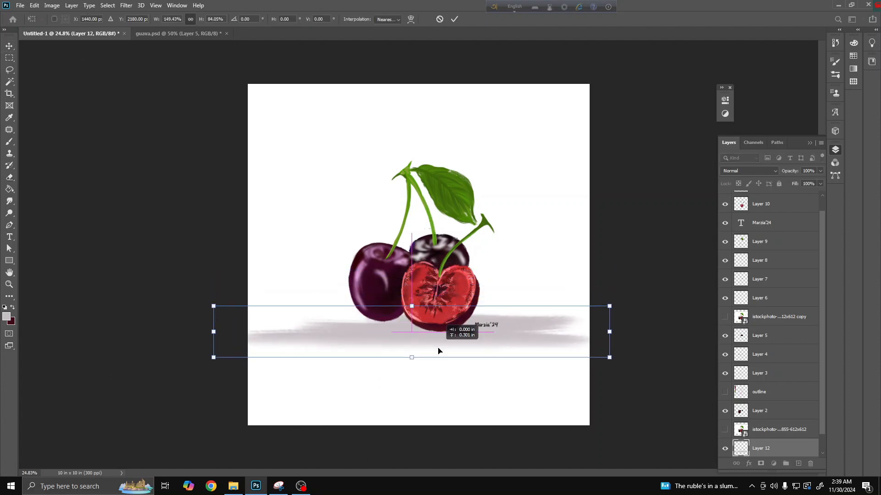
double_click(522, 341)
Enlarge the signature text and position it over the shadow beside the halved cherry's lower edge
scroll(425, 403, down, 3)
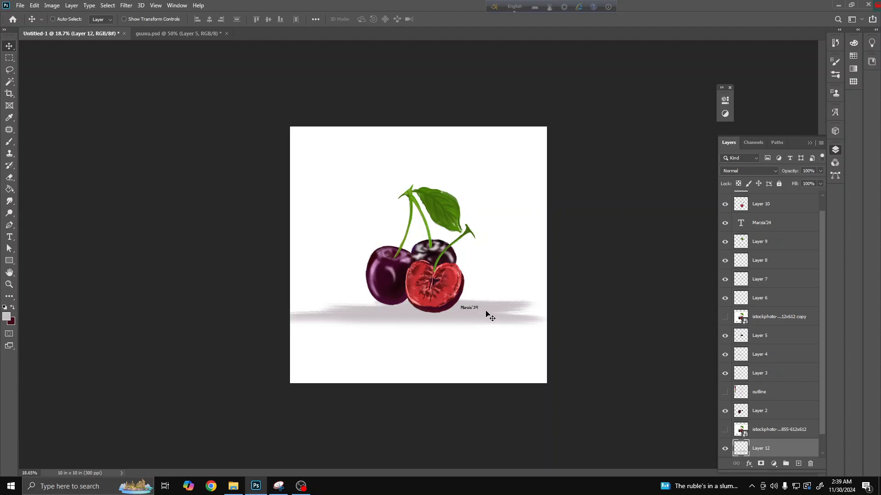
scroll(761, 275, up, 2)
click(761, 238)
key(ctrl+t)
drag(479, 310, 493, 339)
key(Return)
scroll(505, 340, up, 8)
scroll(500, 354, down, 4)
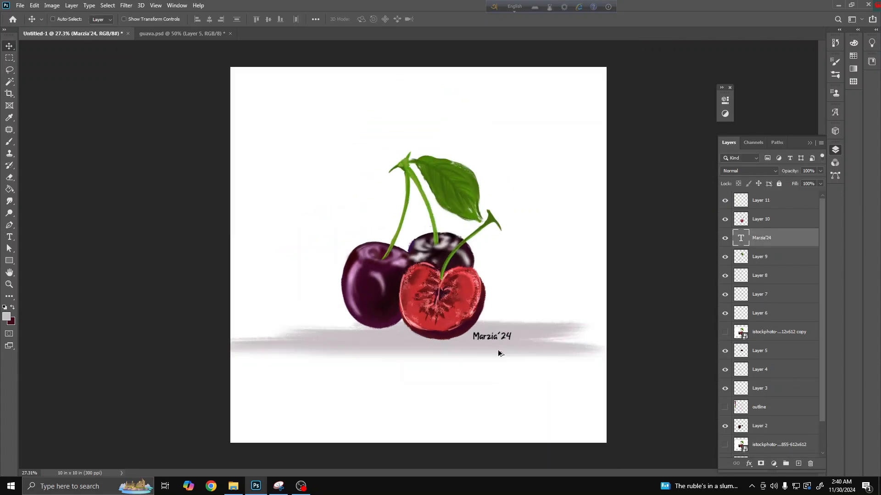
Apply a Gaussian Blur to Layer 11
click(771, 201)
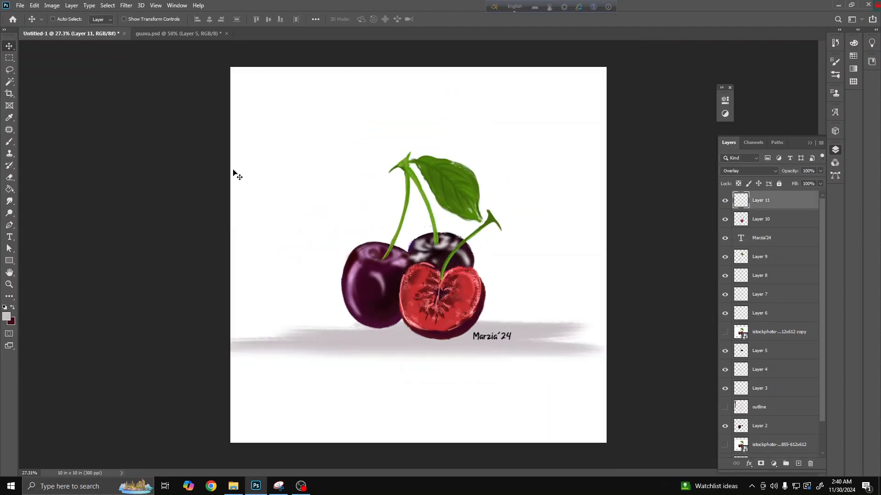
click(127, 5)
mouse_move(193, 111)
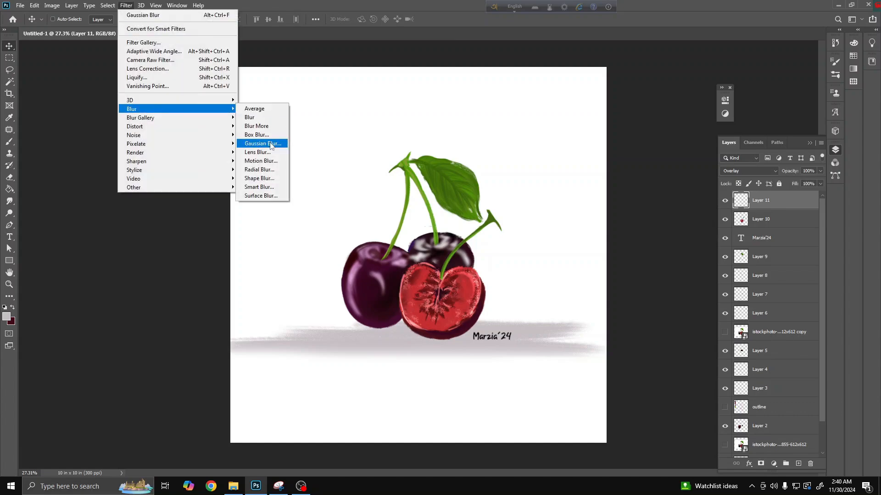
click(277, 143)
key(Return)
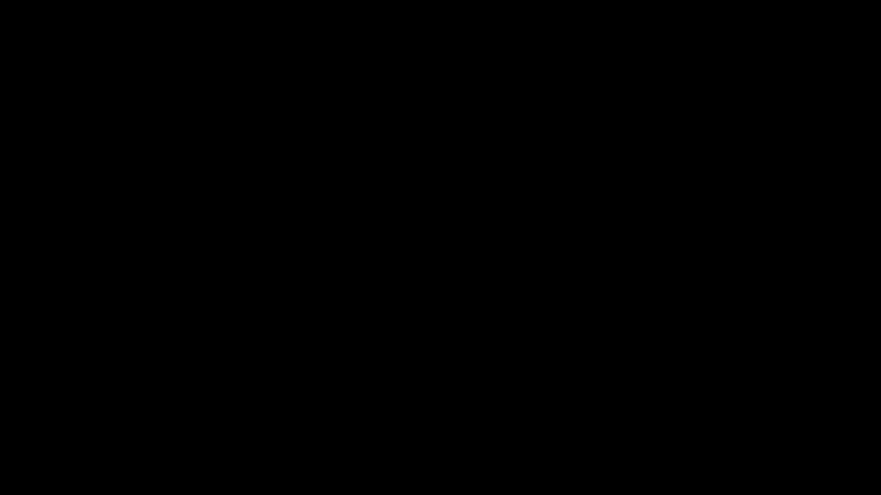